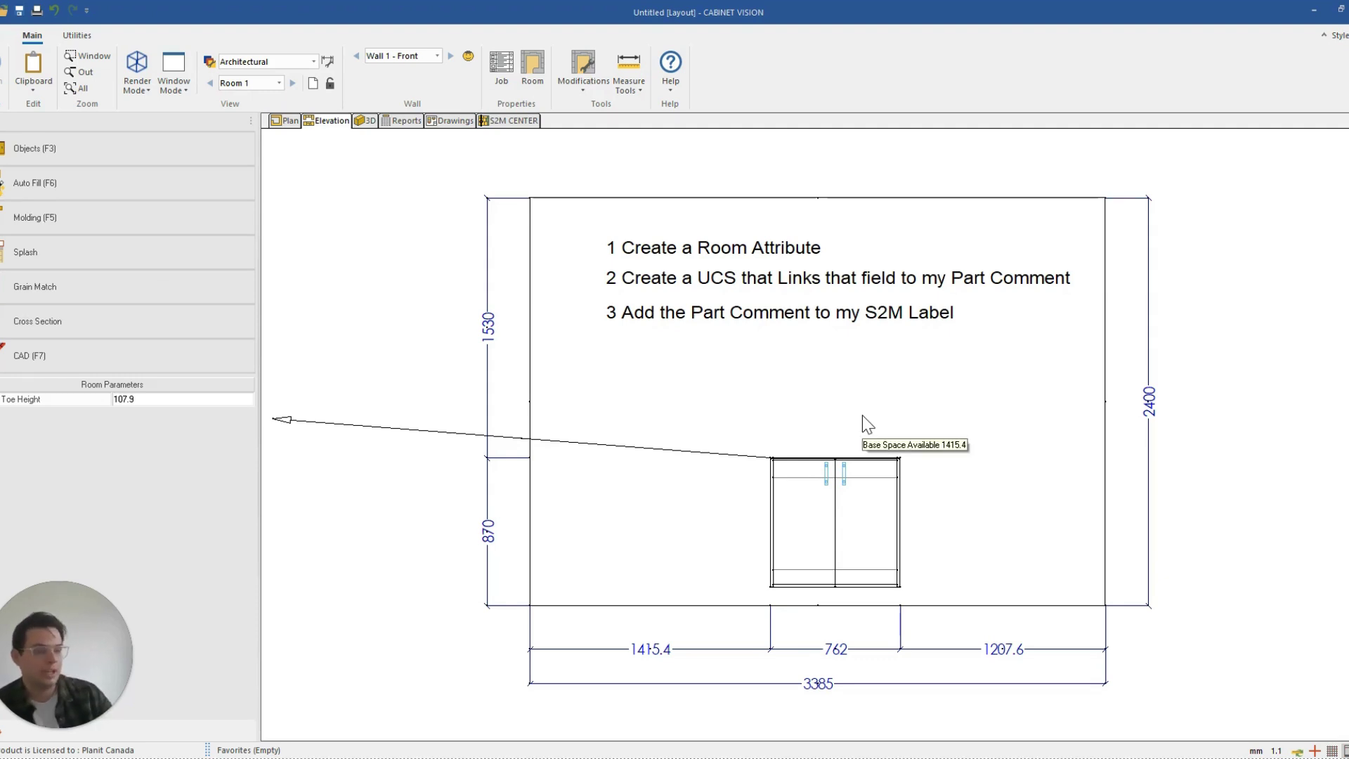
Step: Open the Base Door (Pair) cabinet's assembly view from the room elevation
left_click(29, 402)
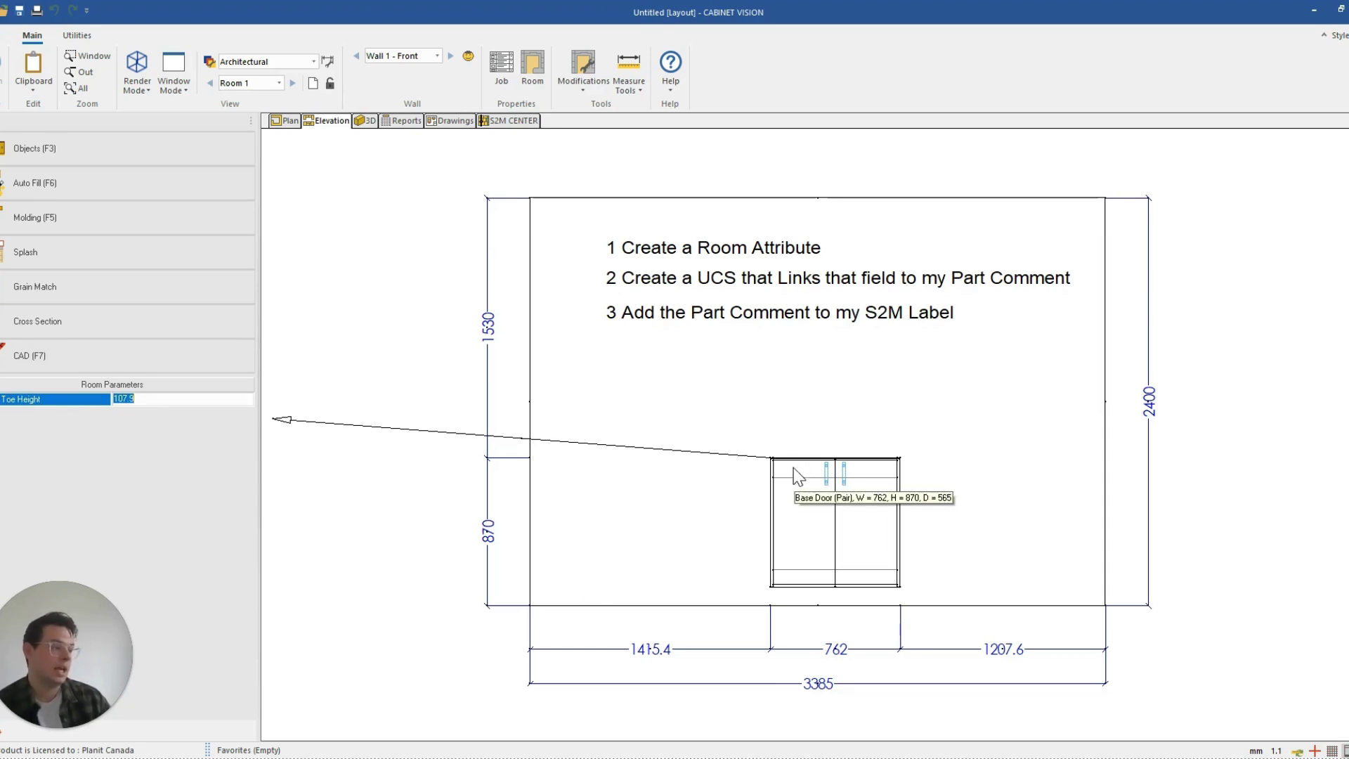
left_click(811, 529)
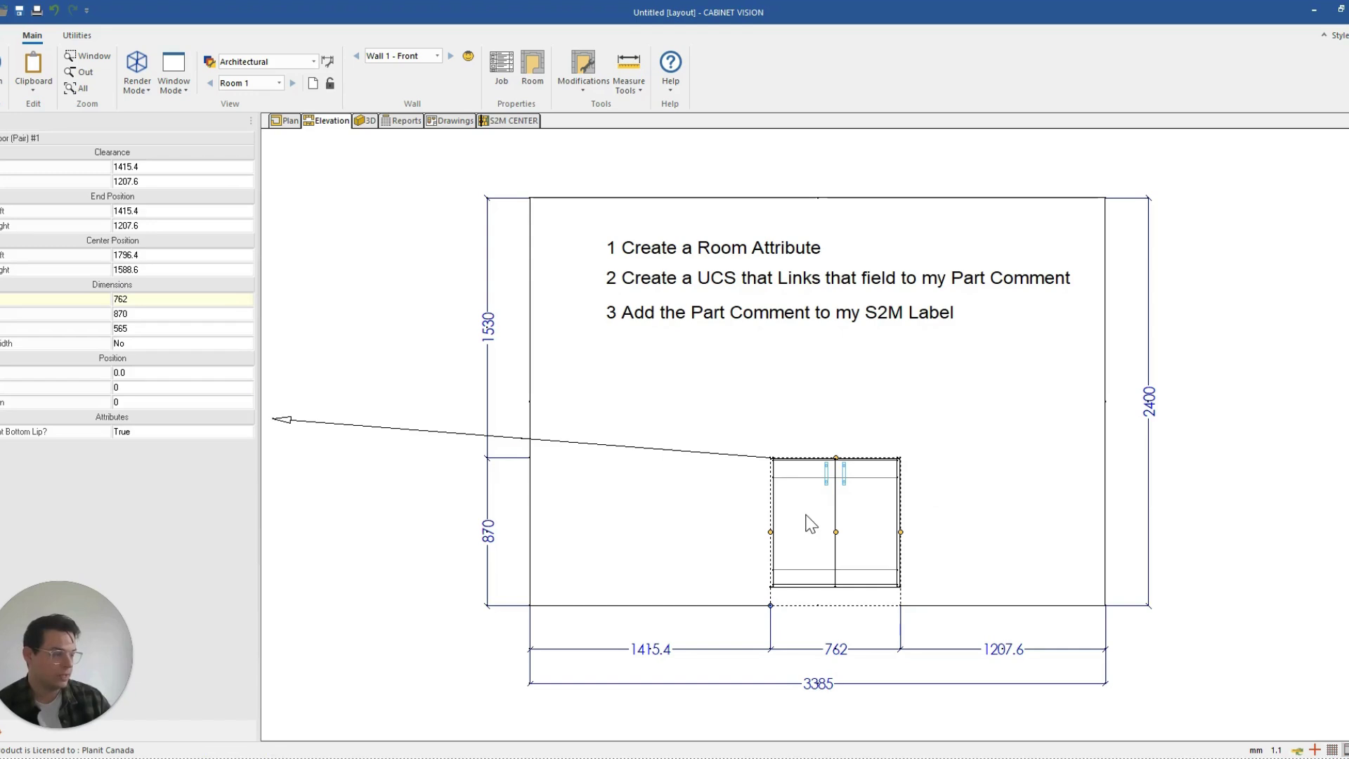
double_click(810, 528)
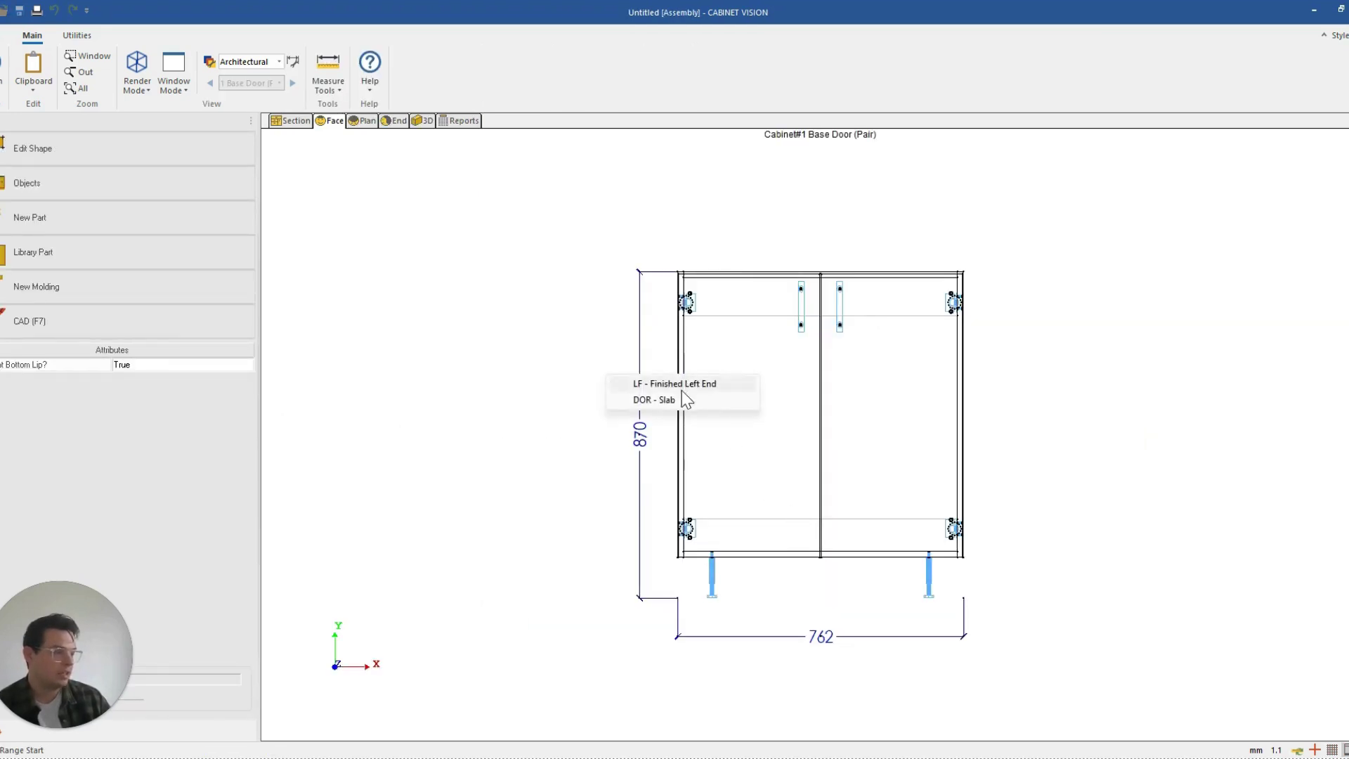
Step: Inspect the finished left end's part properties, highlighting its TEST comment, then close them
left_click(683, 393)
right_click(685, 393)
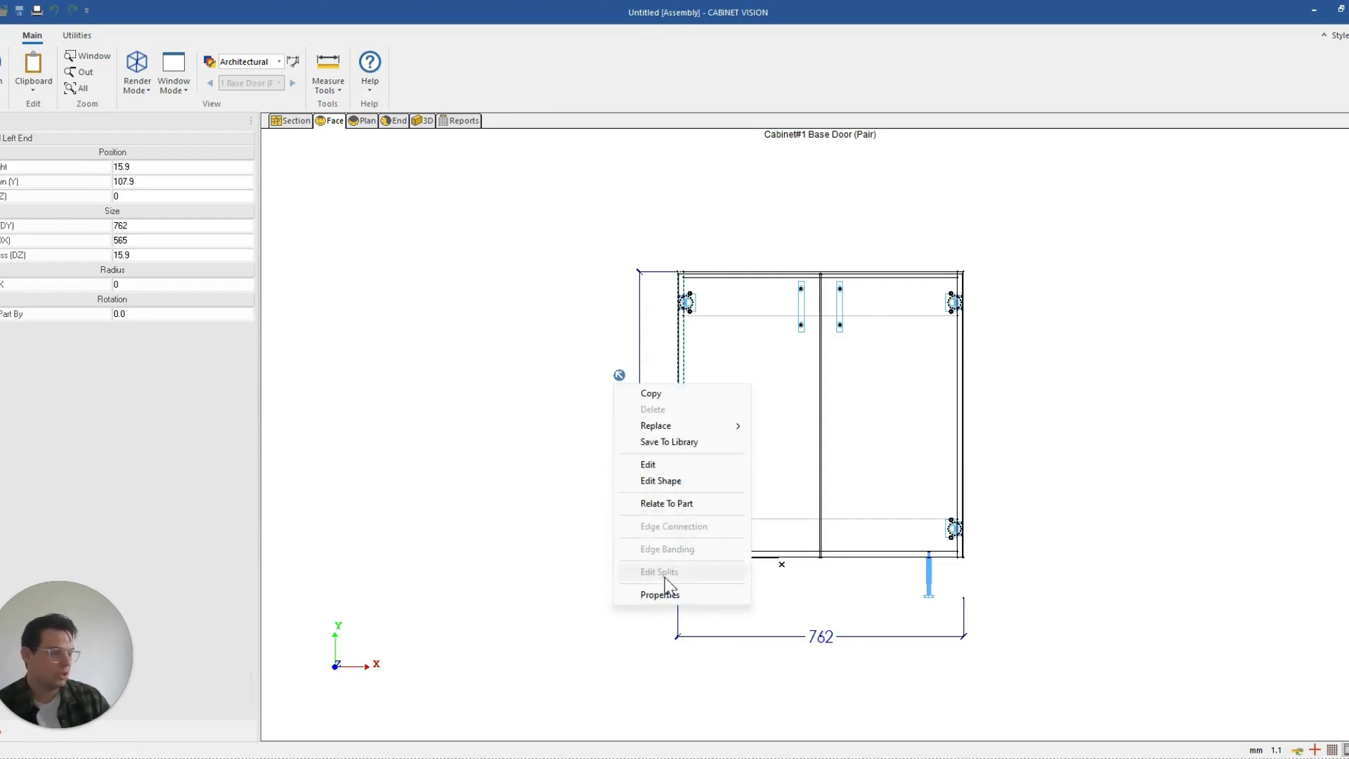
left_click(663, 598)
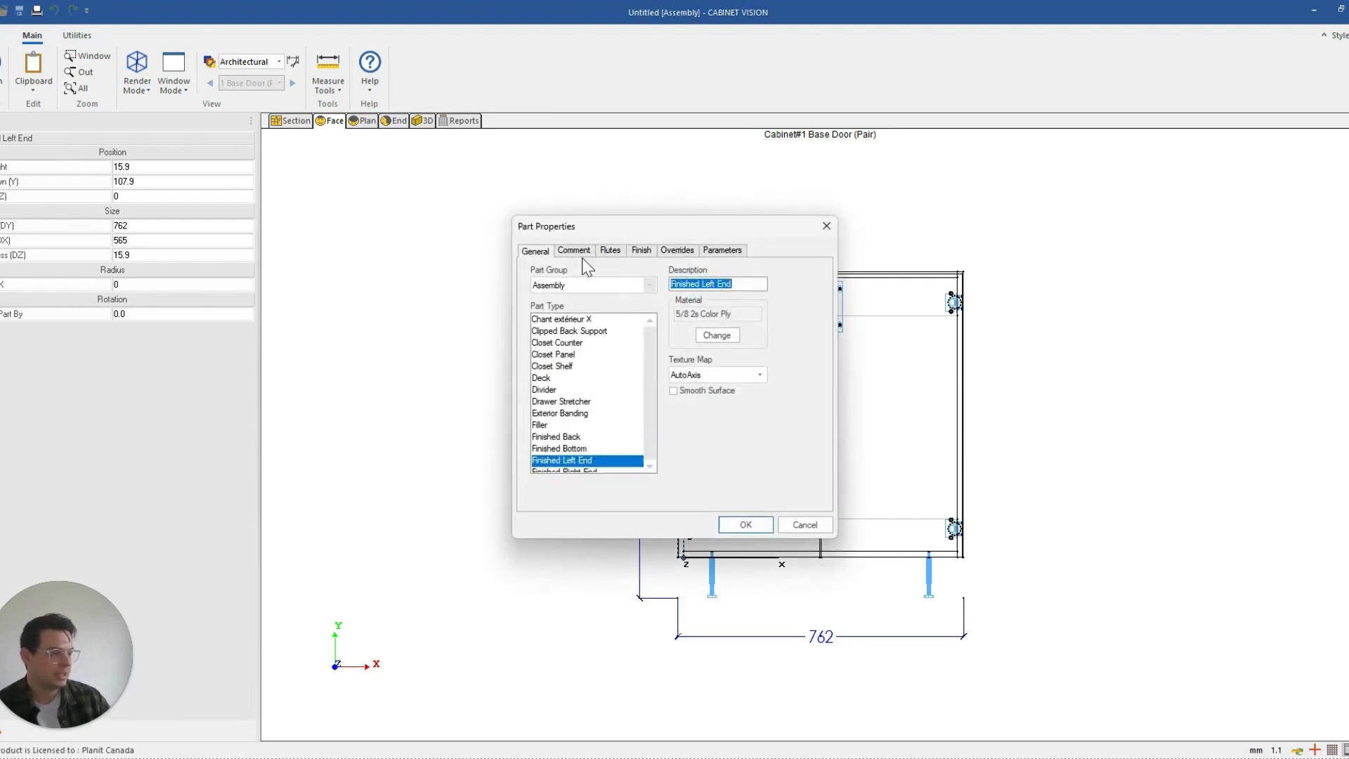
left_click(578, 253)
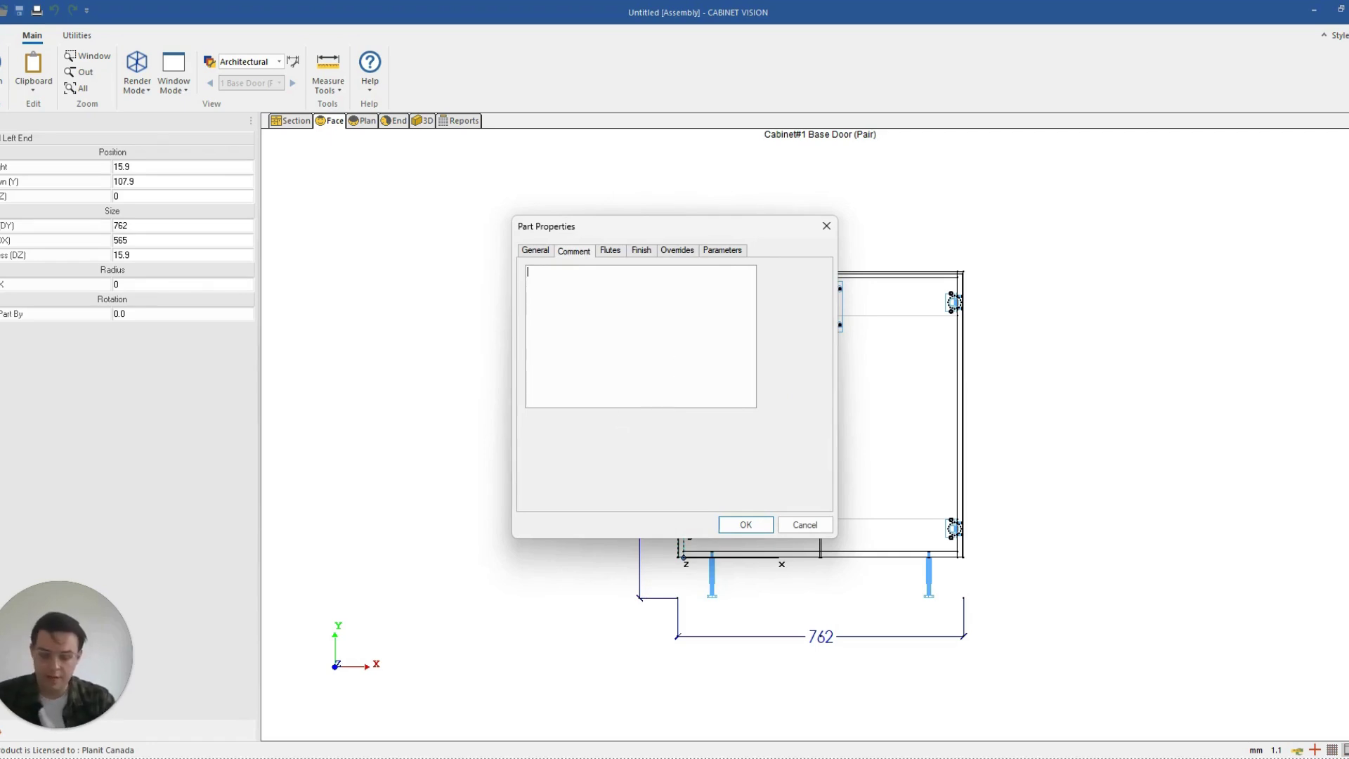
type("TEST")
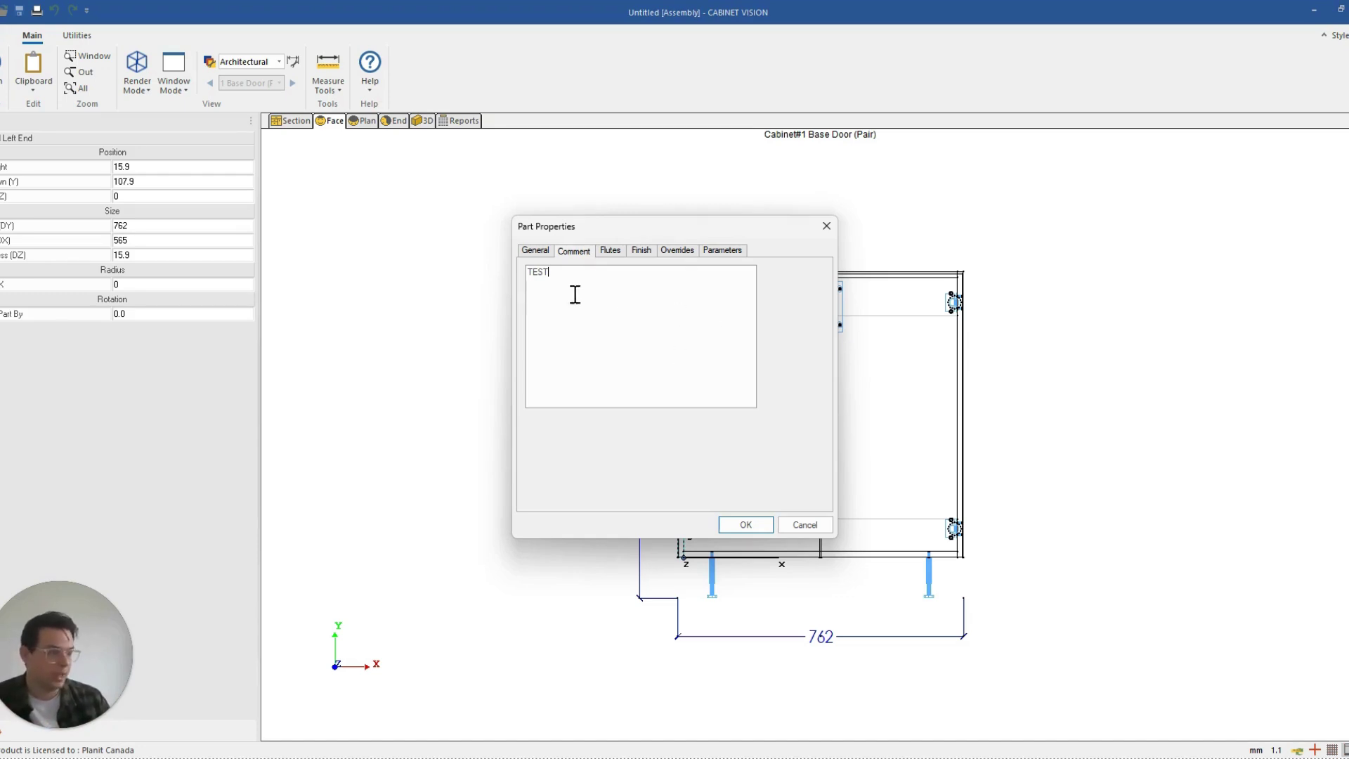
left_click_drag(573, 295, 488, 285)
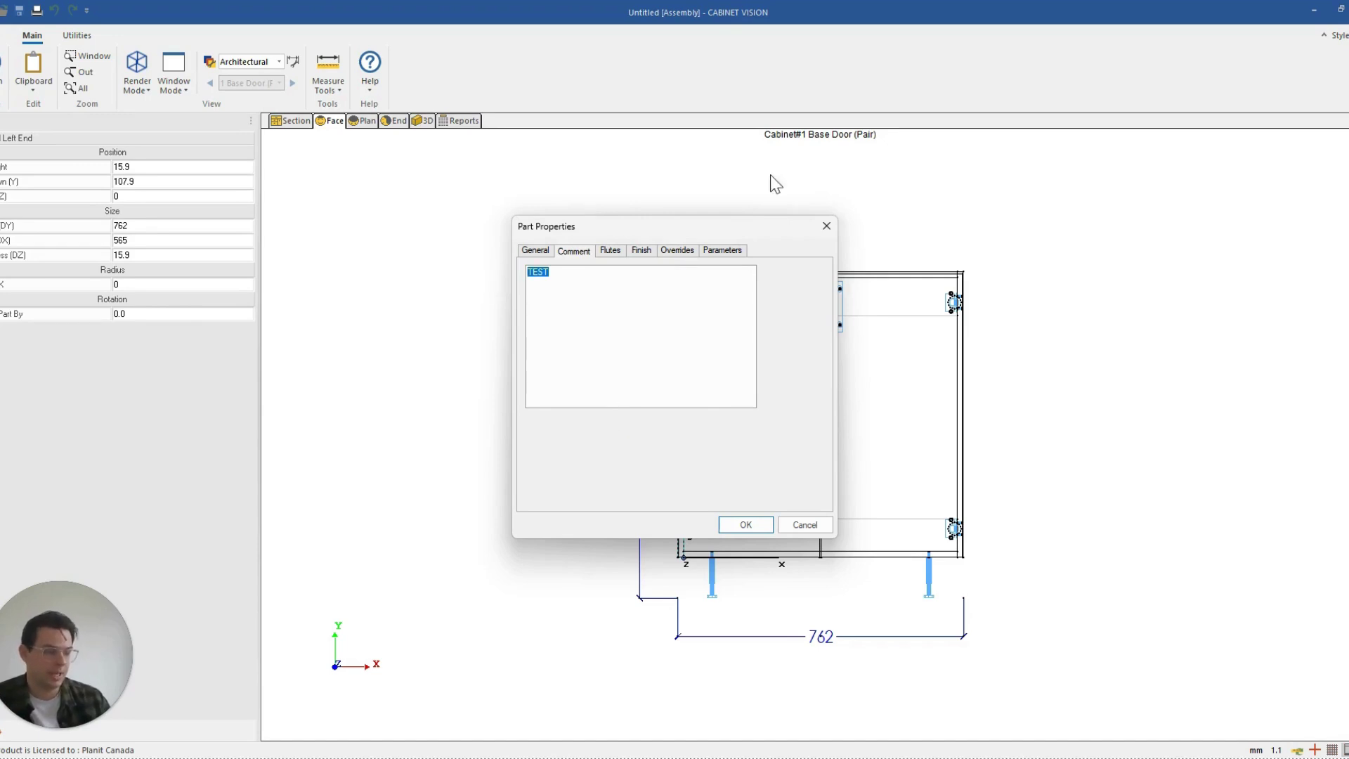
left_click(825, 227)
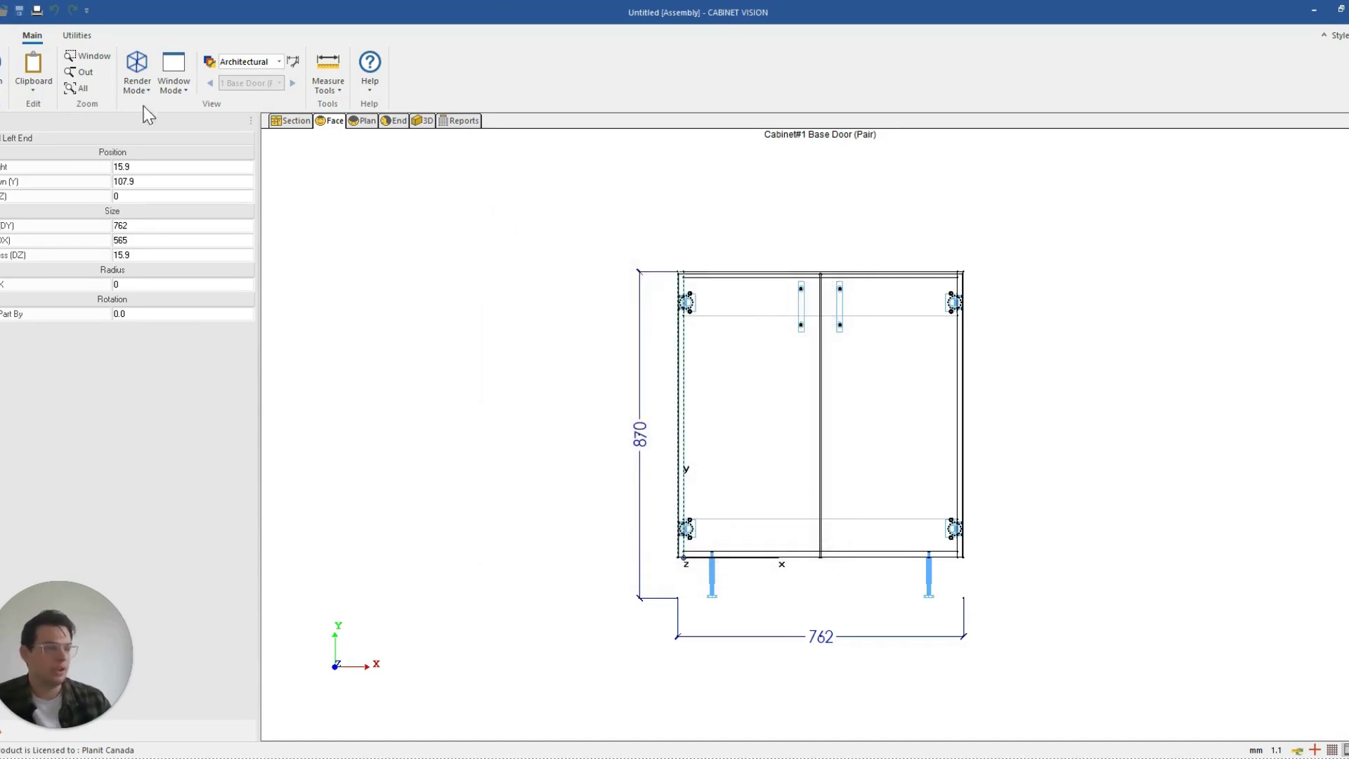
Step: Return to the layout and close the job without saving, then go to the Utilities tools
left_click(5, 91)
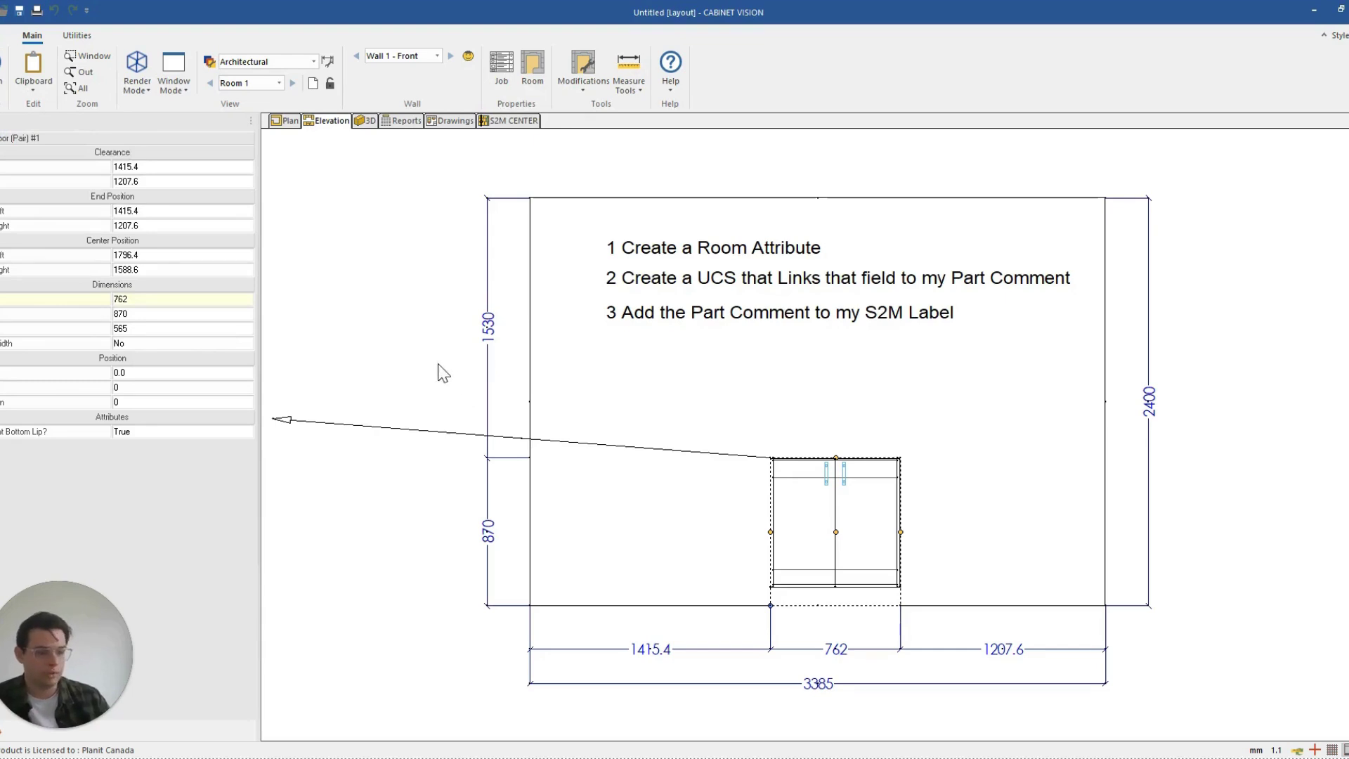
middle_click_drag(431, 376, 432, 390)
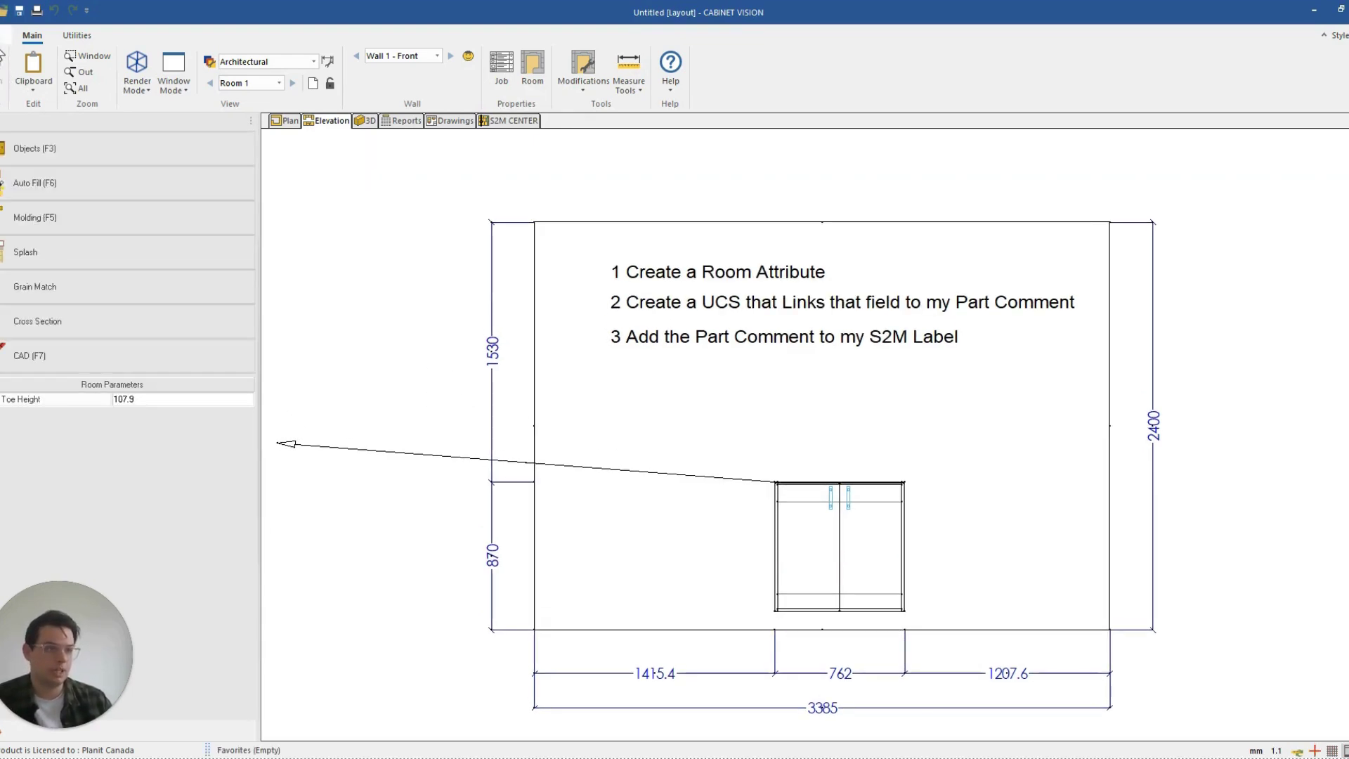
left_click(4, 35)
left_click(271, 310)
left_click(671, 418)
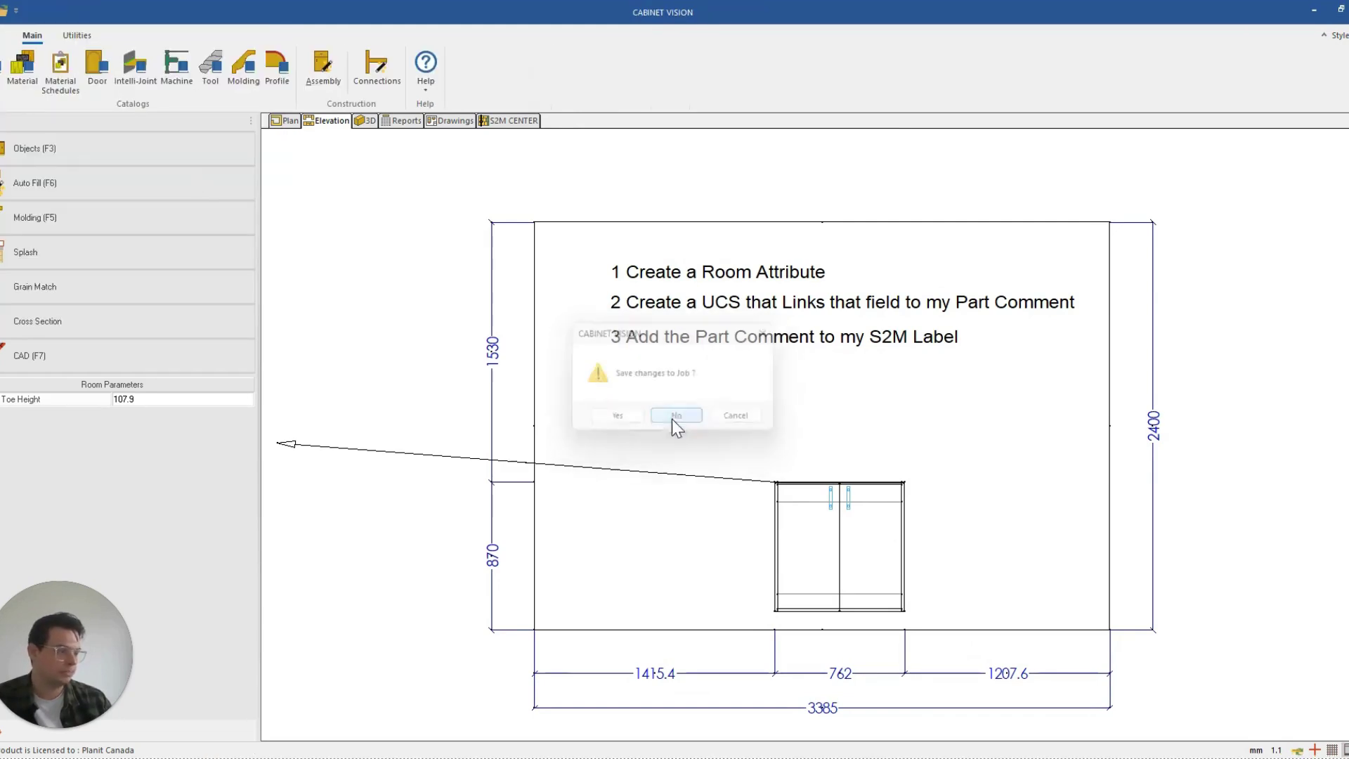
left_click(76, 35)
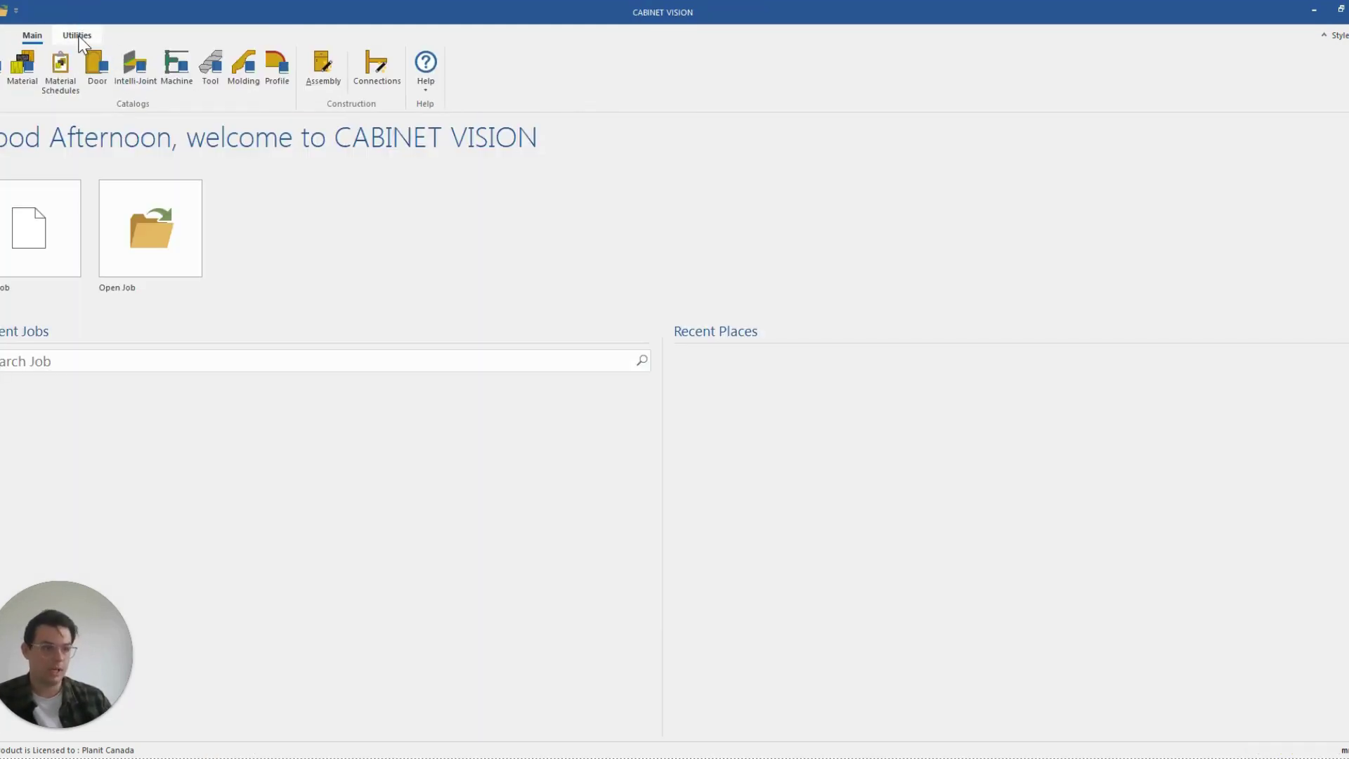
Step: Add a system parameter row with prompt 'Cabinet Finish' and parameter _CUSTOMCOMMENT
left_click(91, 80)
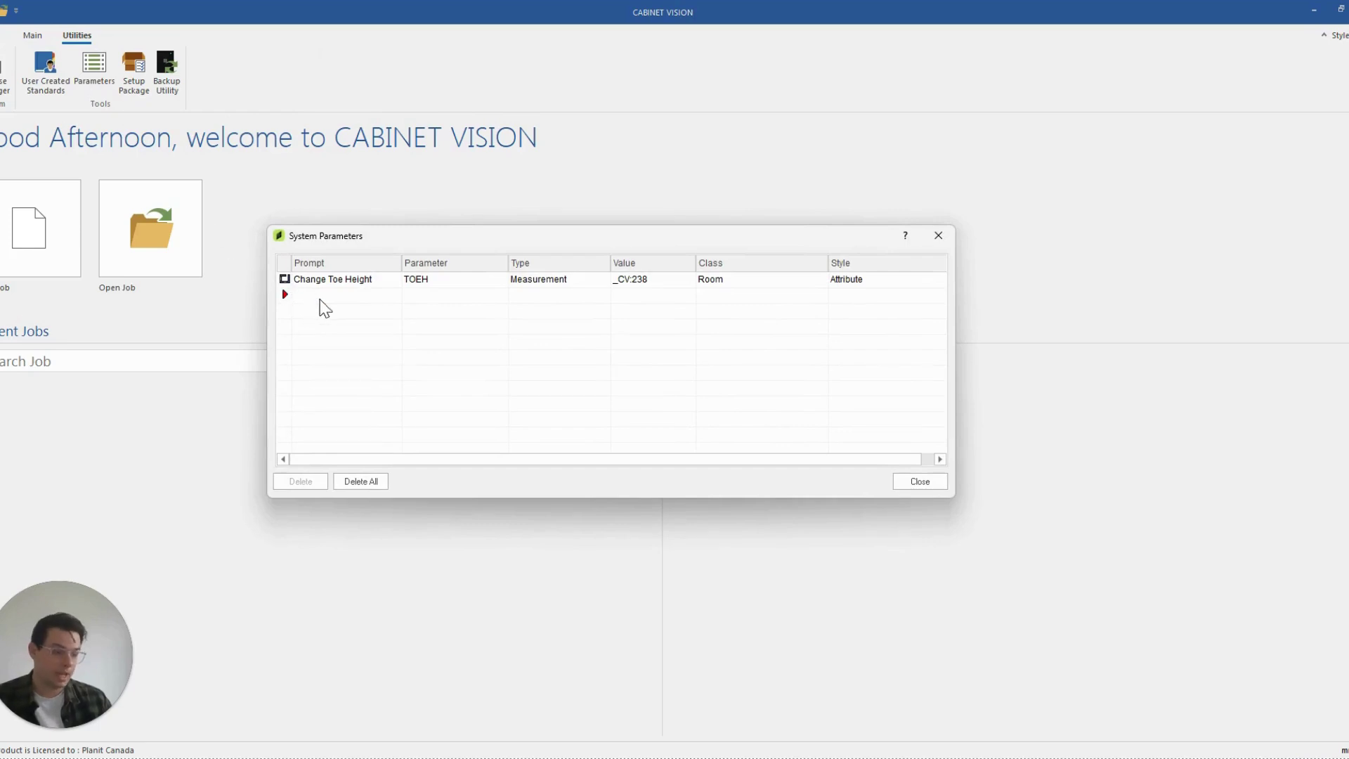
left_click(340, 296)
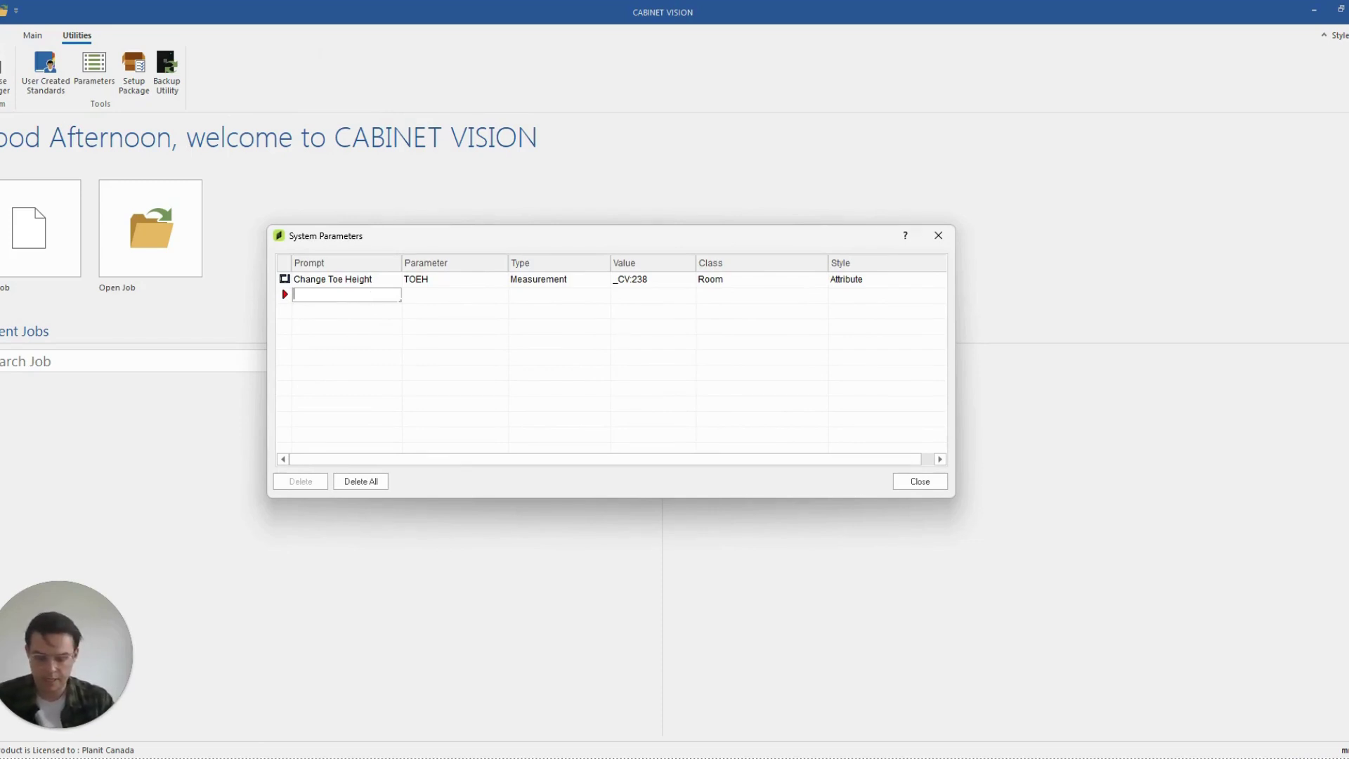
type("T")
key("BackSpace")
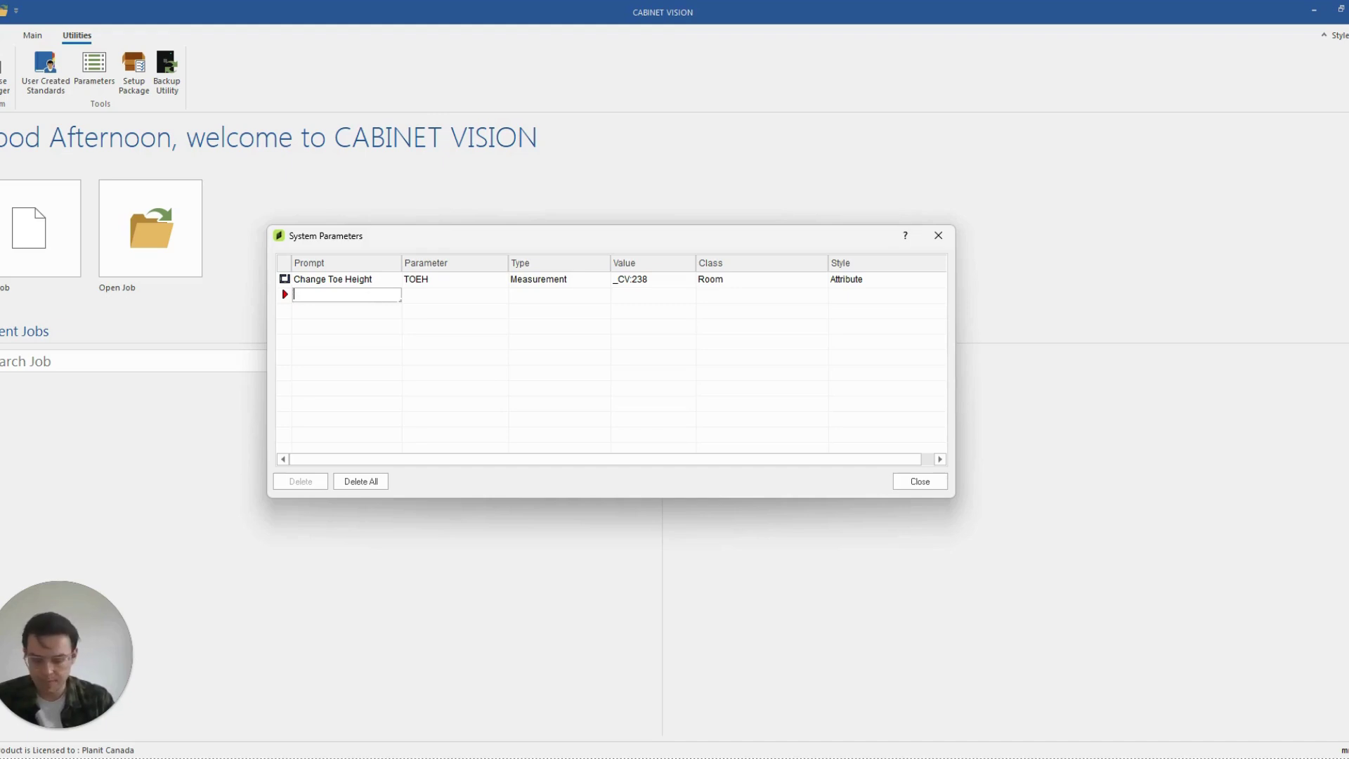
type("Cabinet Finish")
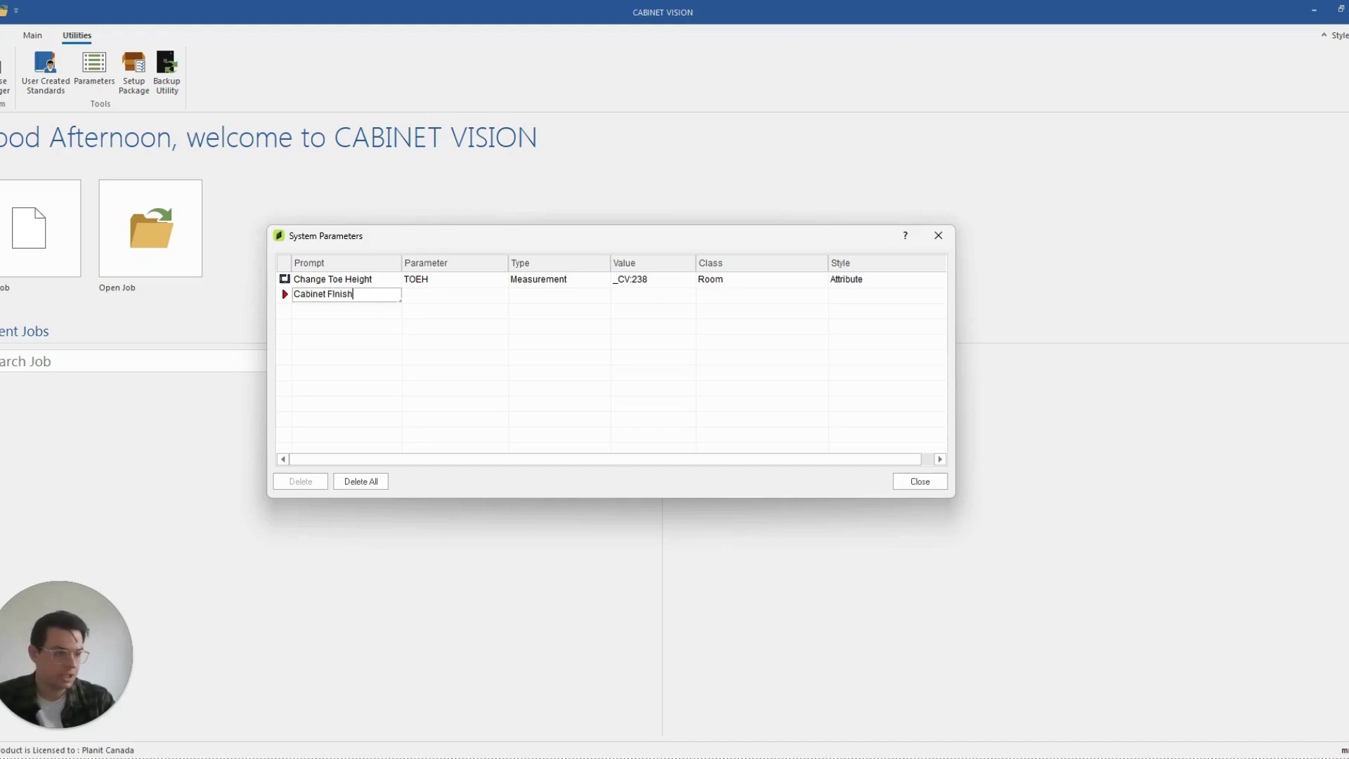
key("BackSpace")
key("BackSpace")
key("BackSpace")
key("BackSpace")
key("BackSpace")
type("ini")
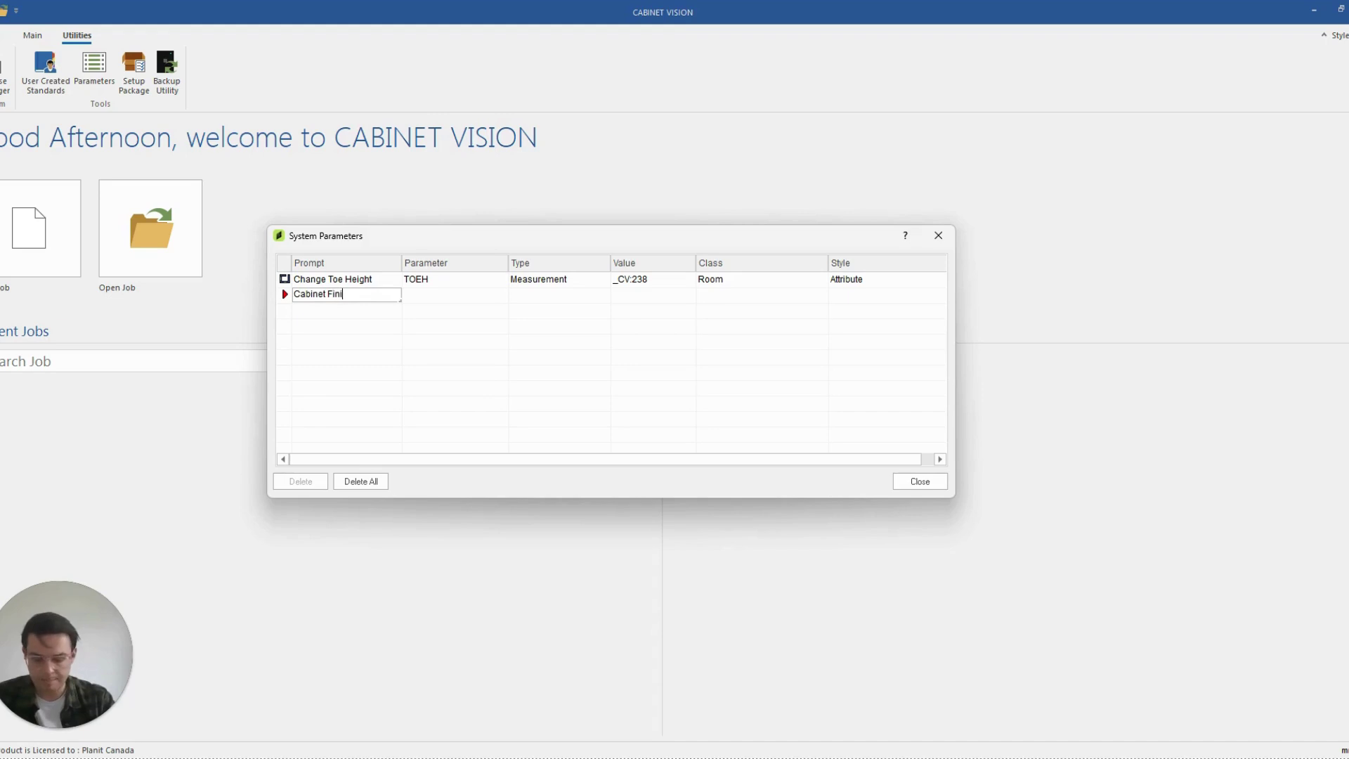
type("sh")
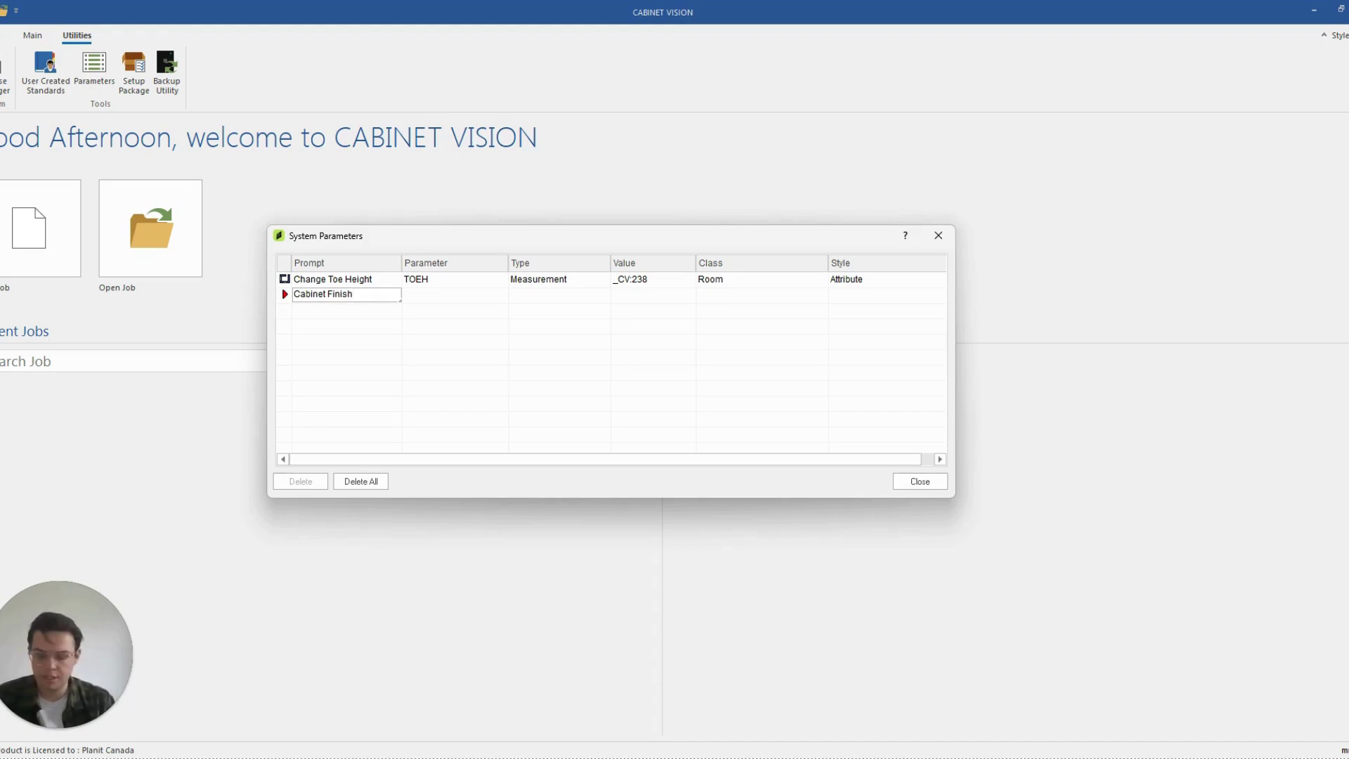
key("Tab")
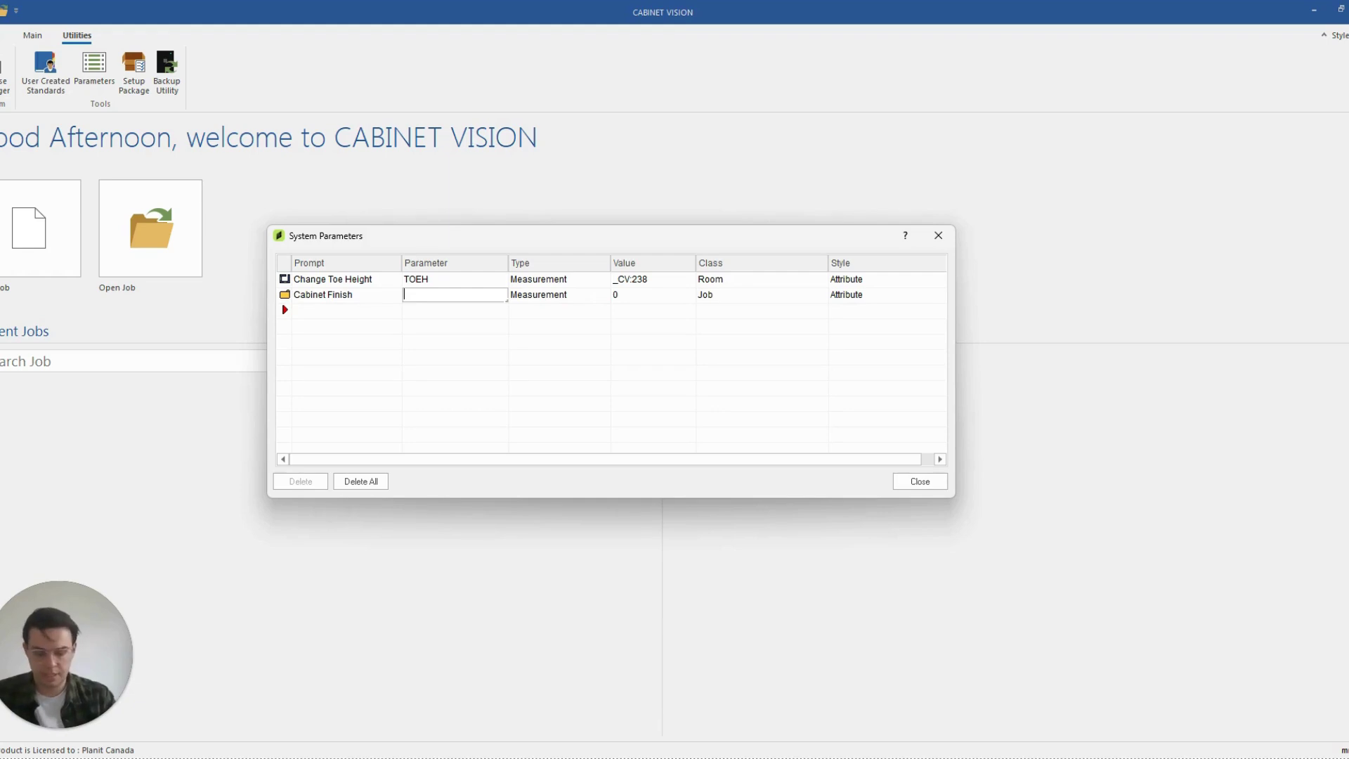
type("_CUST")
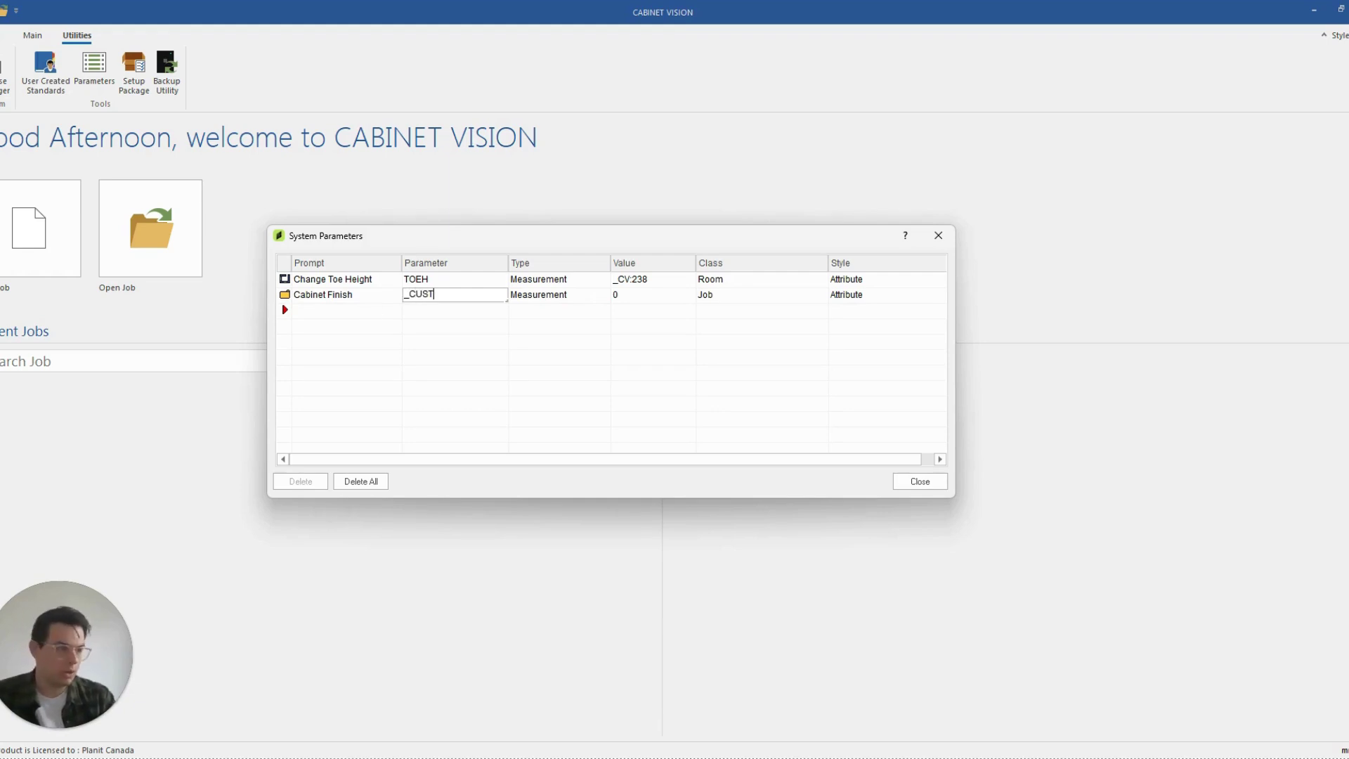
type("OMCOMMENT")
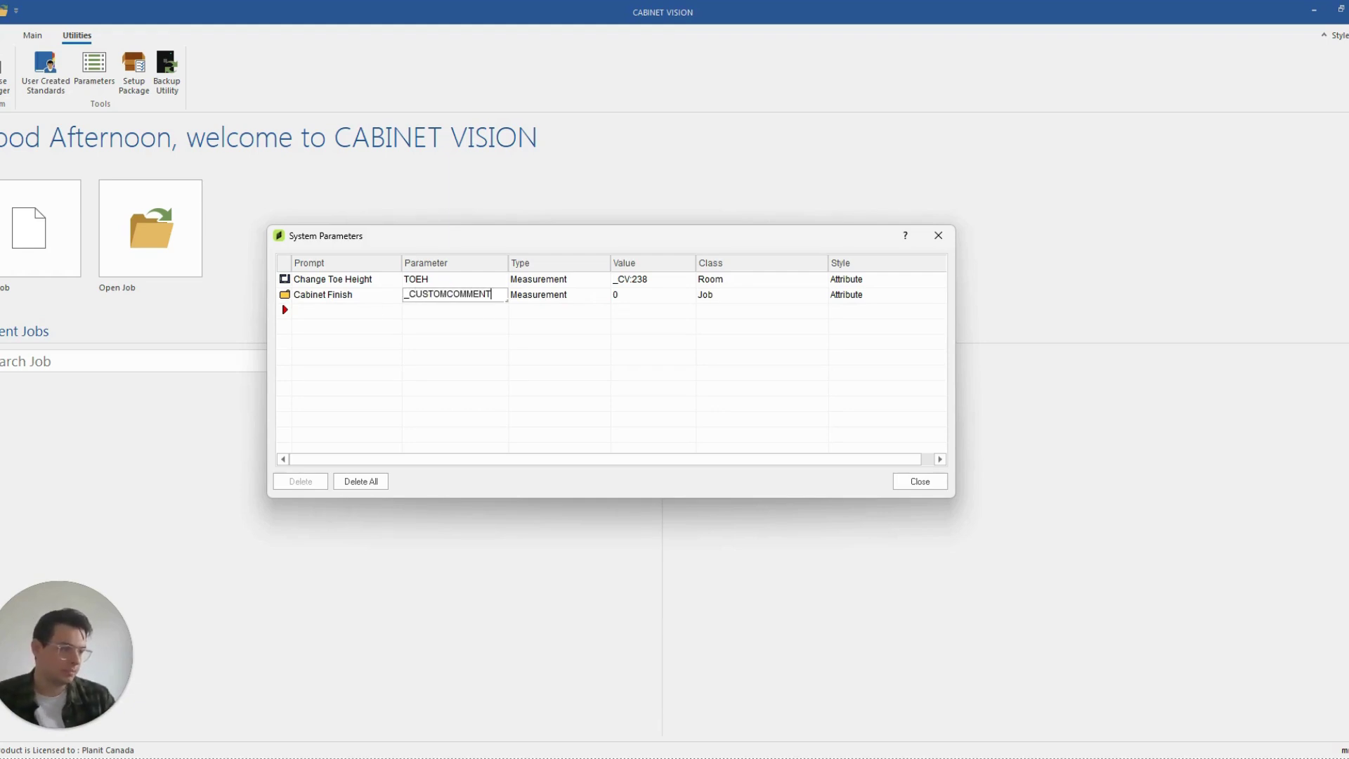
left_click(559, 298)
Step: Make Cabinet Finish a Text value of class Room and close the system parameters
left_click(603, 295)
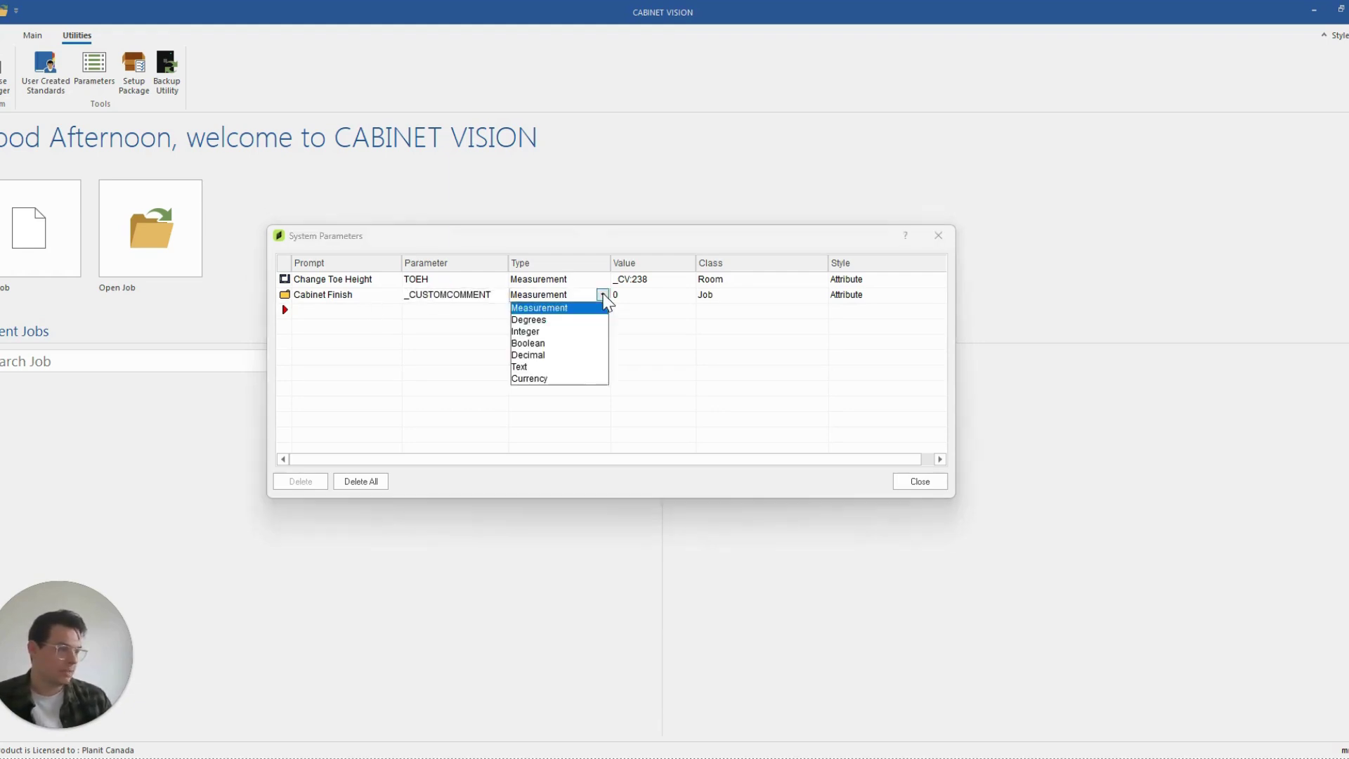
left_click(554, 367)
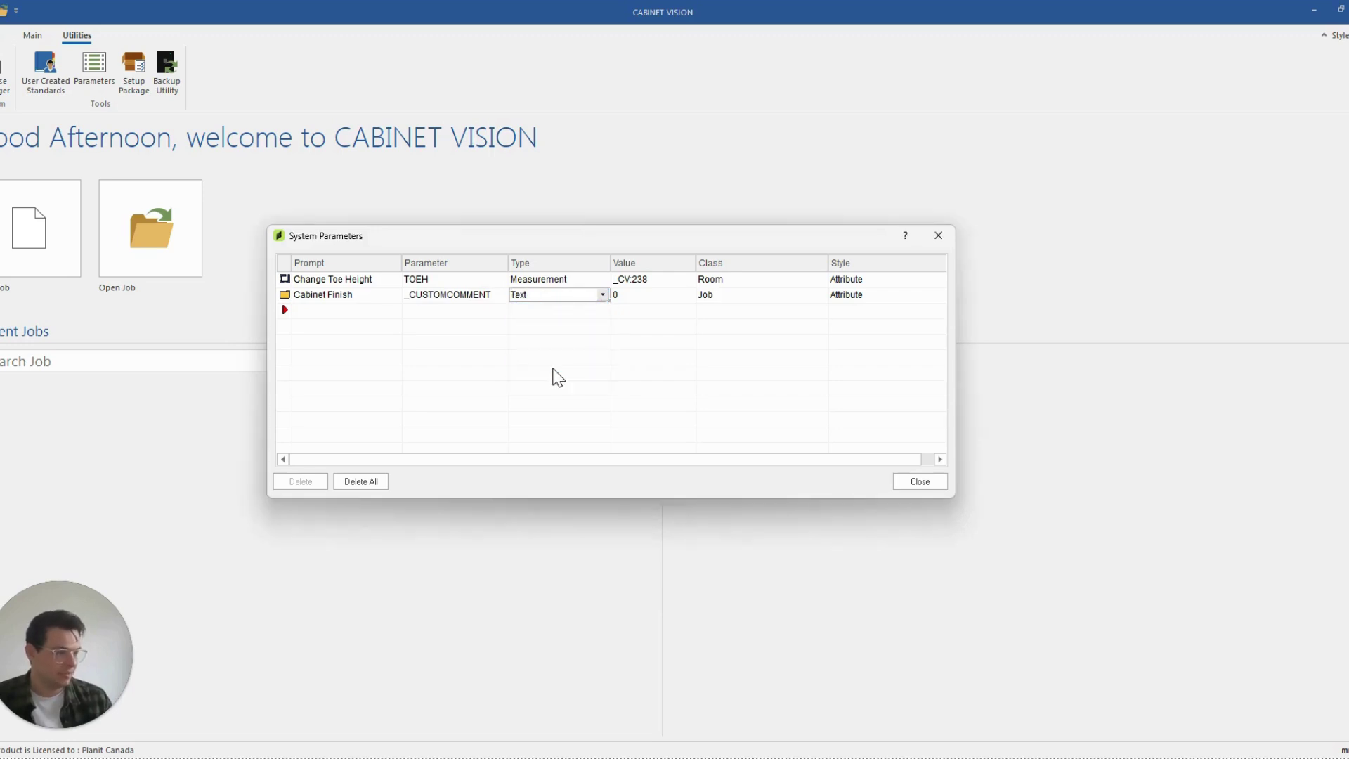
left_click(648, 297)
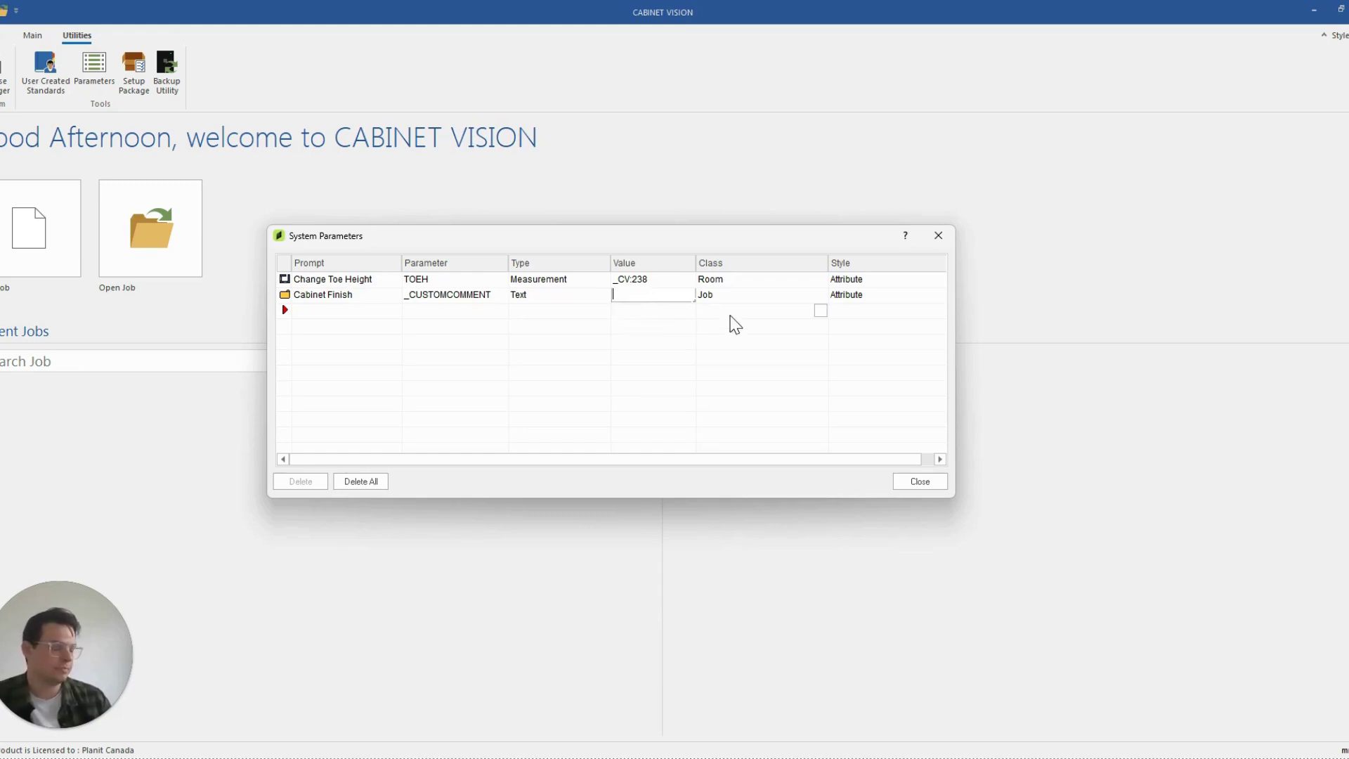
left_click(738, 297)
left_click(819, 295)
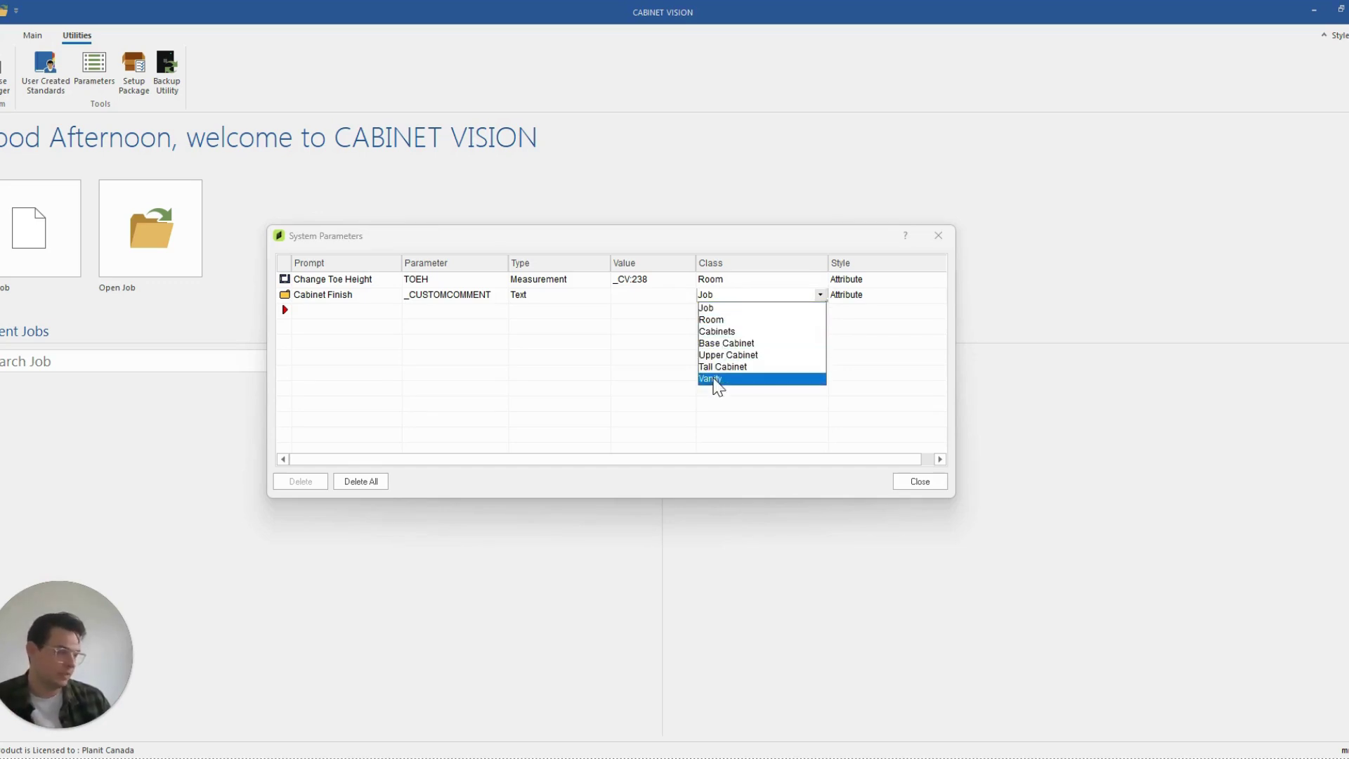
left_click(721, 320)
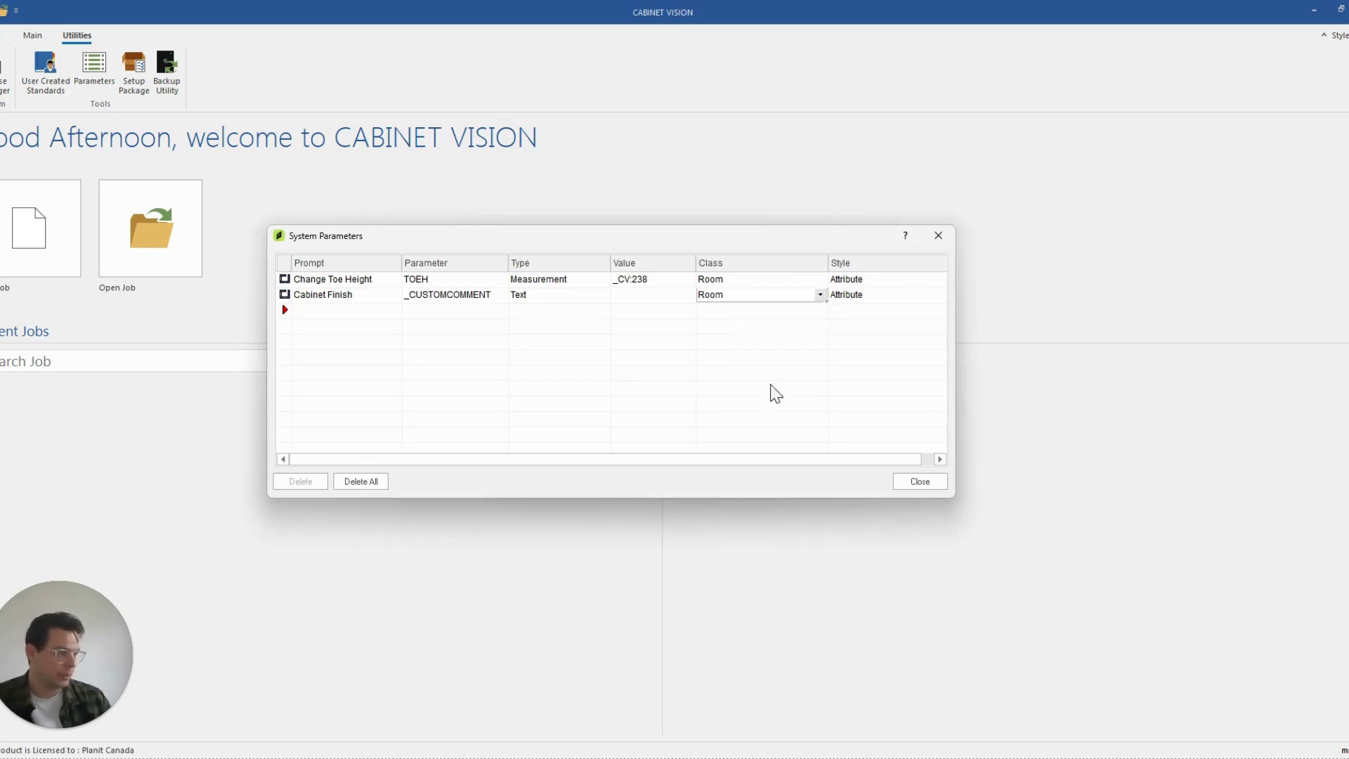
left_click(913, 493)
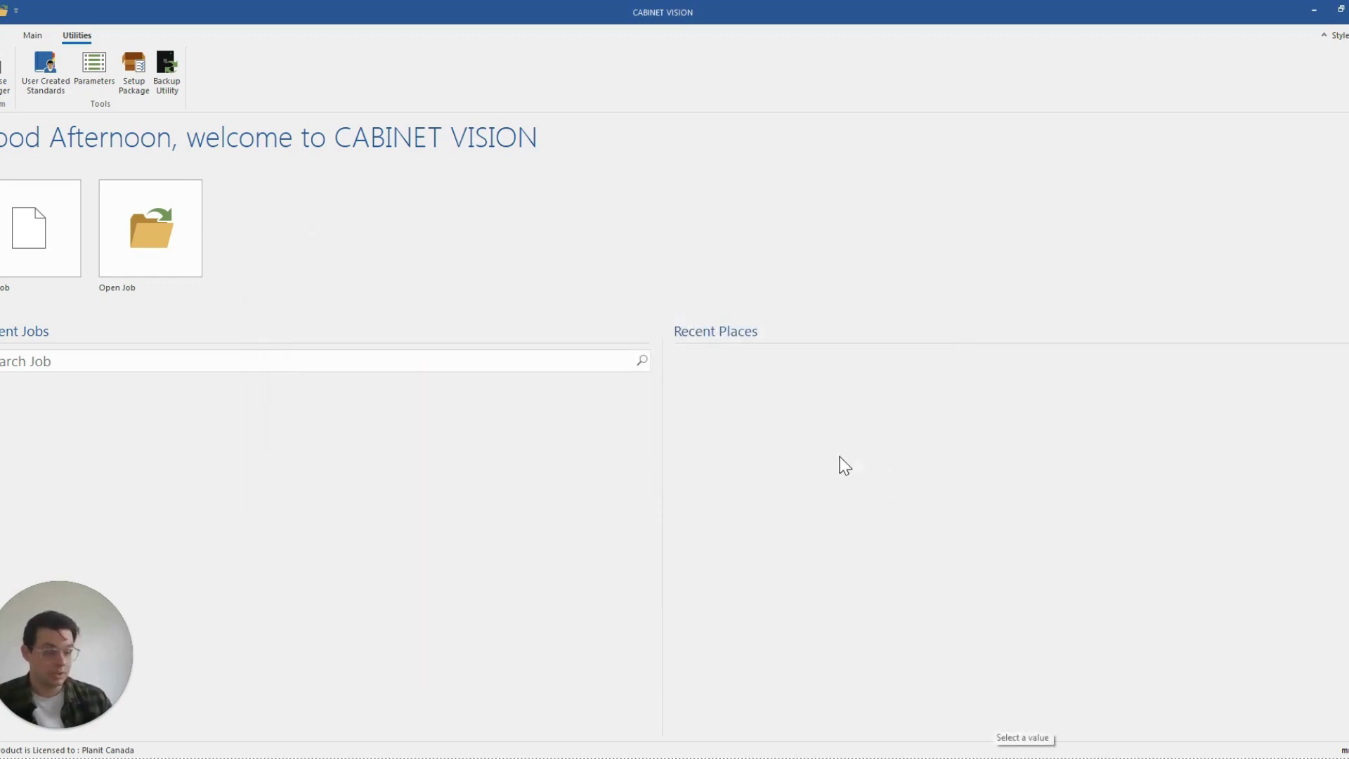
Step: Create a new job, draw a single wall in plan and switch to its elevation
left_click(27, 255)
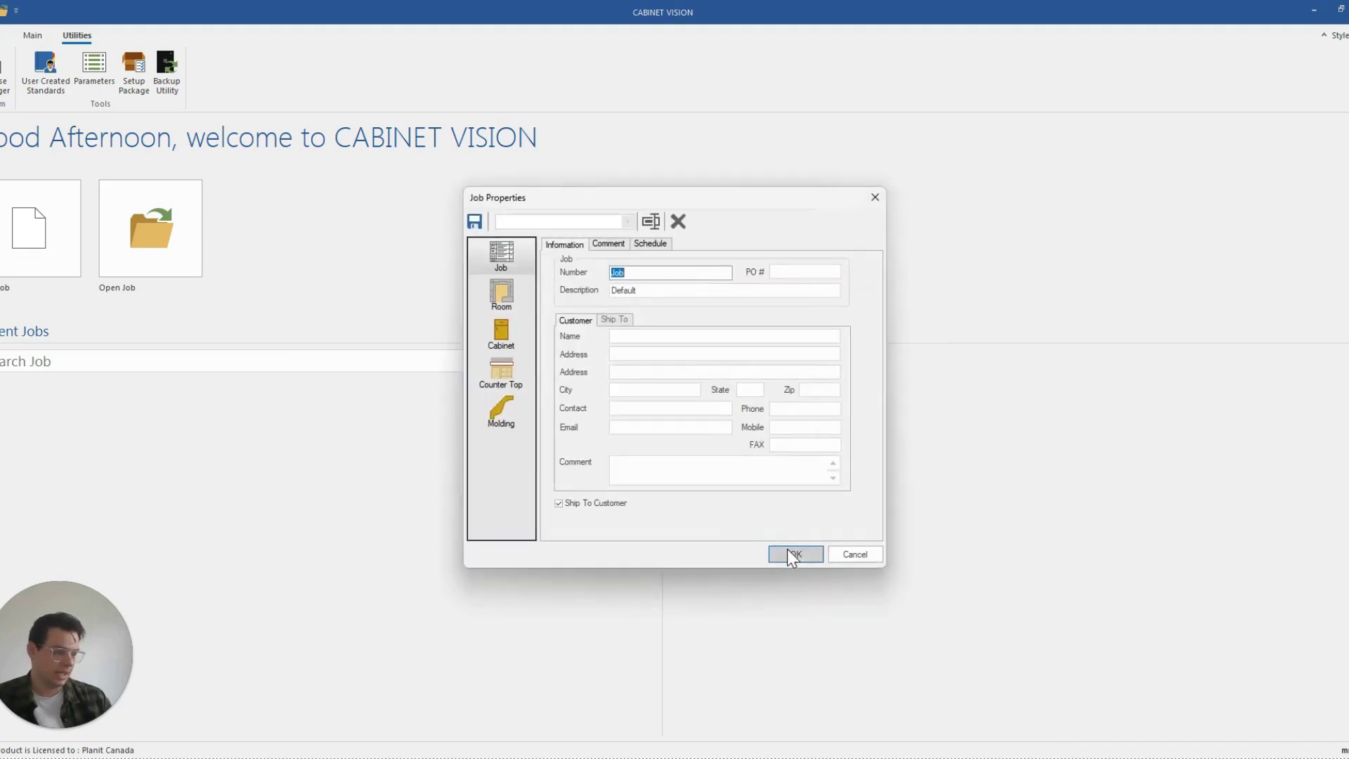
left_click(787, 550)
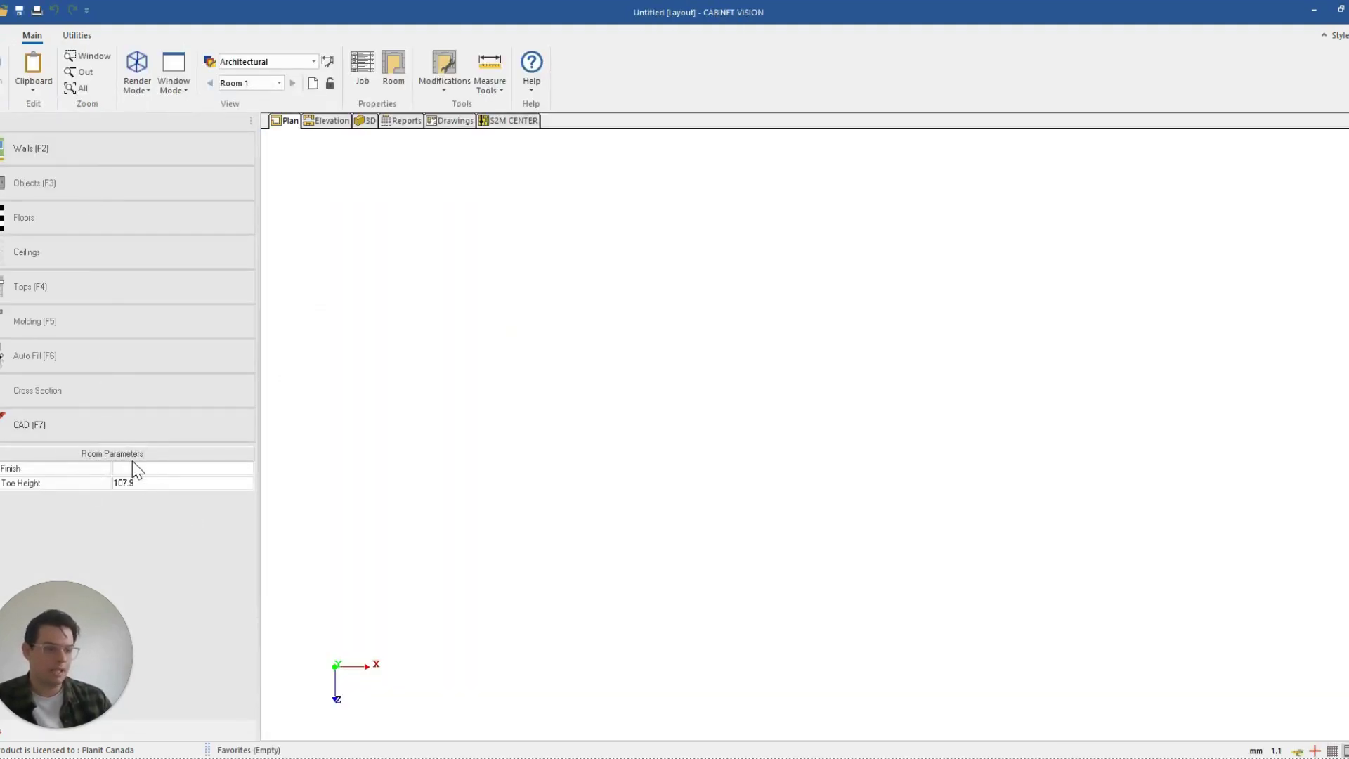
left_click(168, 471)
left_click(35, 151)
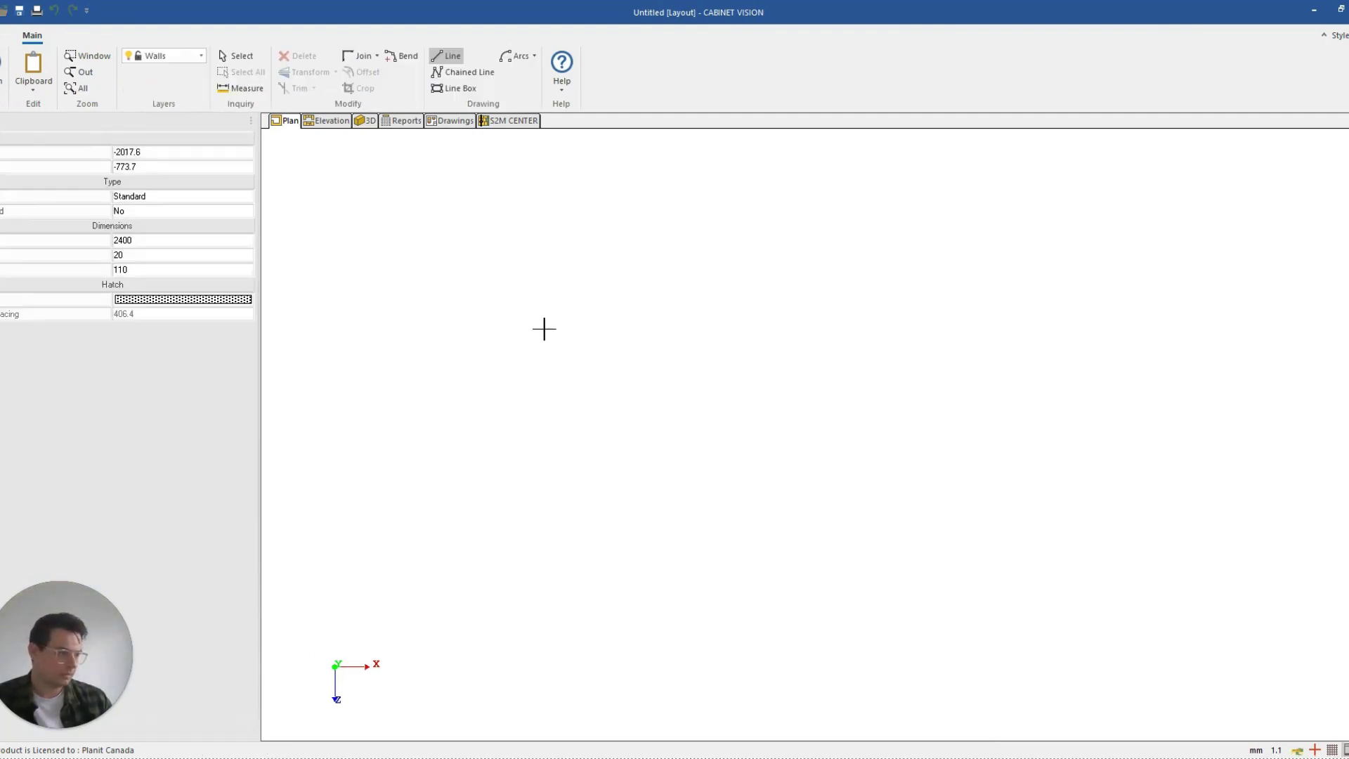
left_click(545, 321)
left_click(886, 327)
right_click(825, 427)
left_click(331, 120)
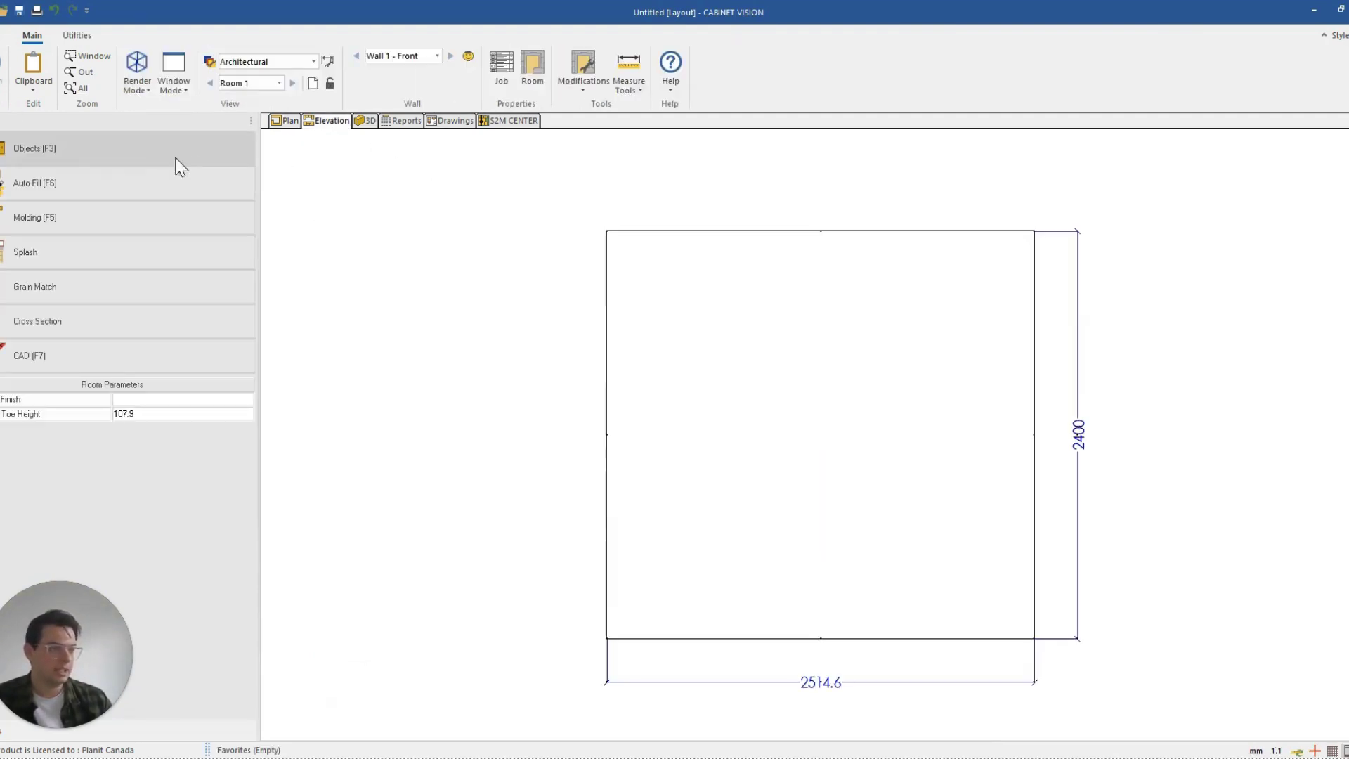
Step: Place a Base Door (Pair) cabinet from the catalog on the wall and open its assembly view
left_click(42, 189)
left_click(11, 208)
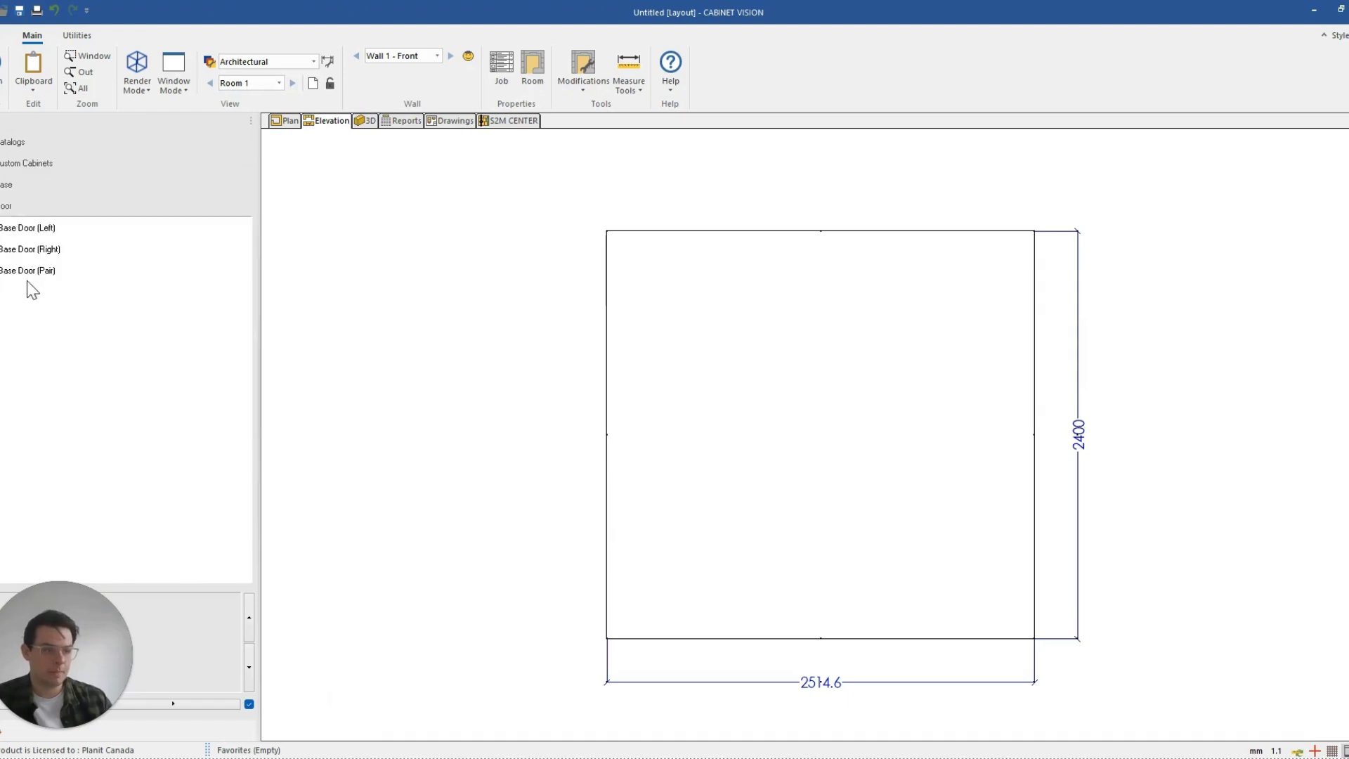
left_click(32, 273)
left_click_drag(32, 277, 792, 534)
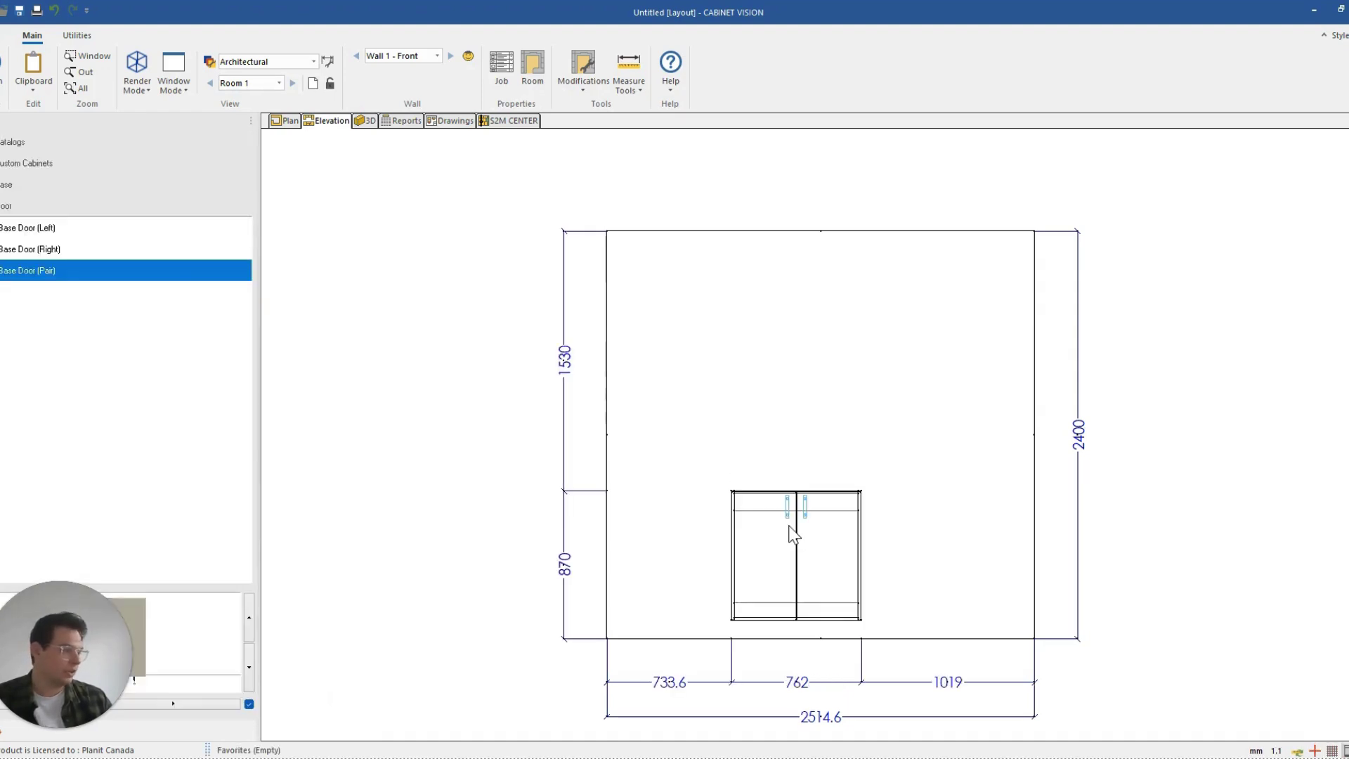
double_click(793, 533)
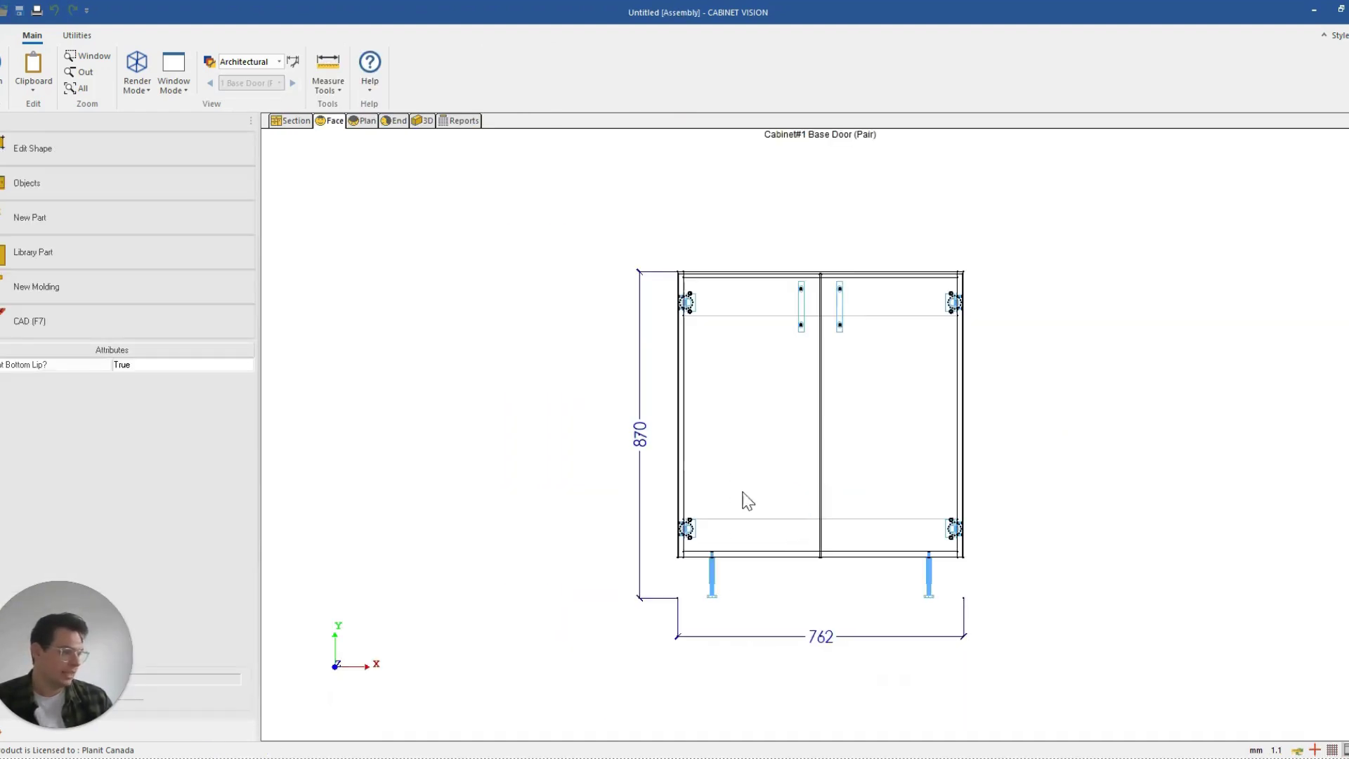
Step: Check that the left end part's comment is blank in its part properties
left_click(685, 409)
right_click(686, 412)
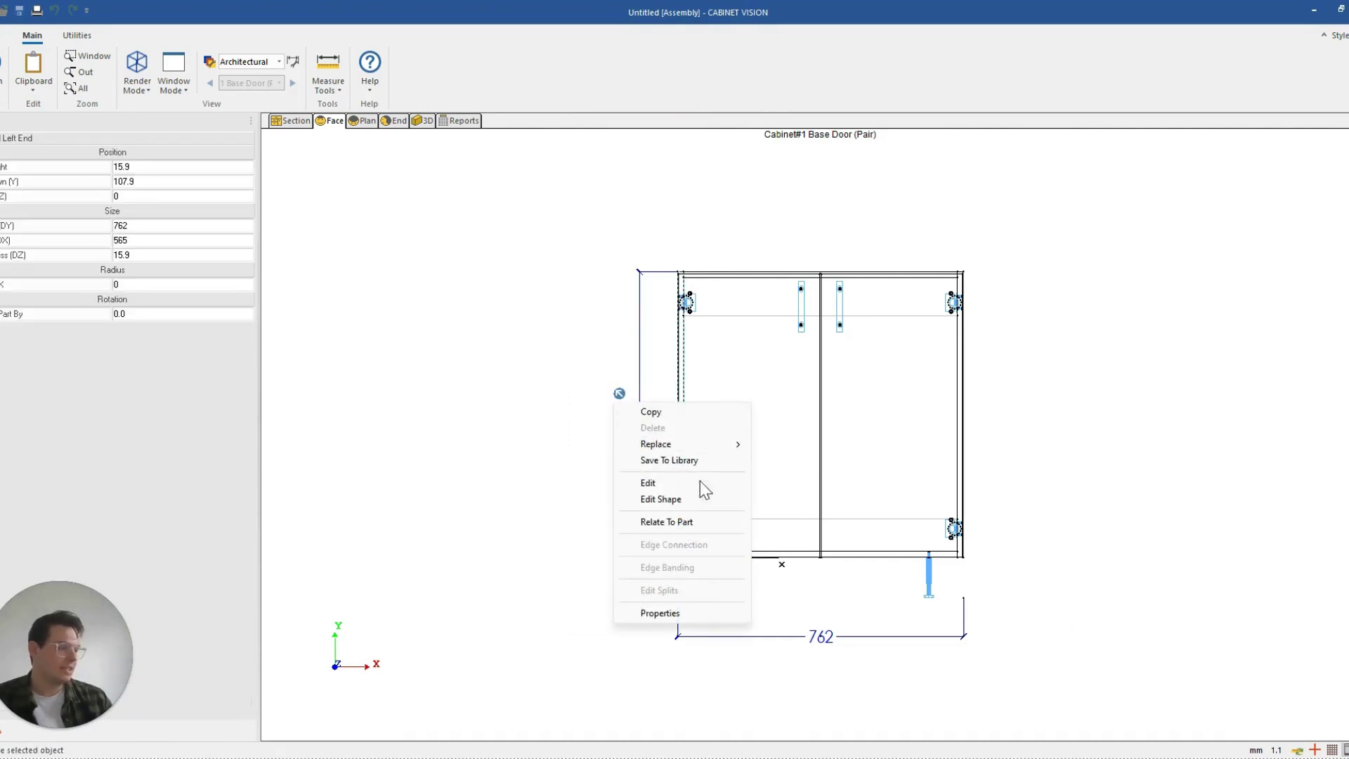
left_click(661, 612)
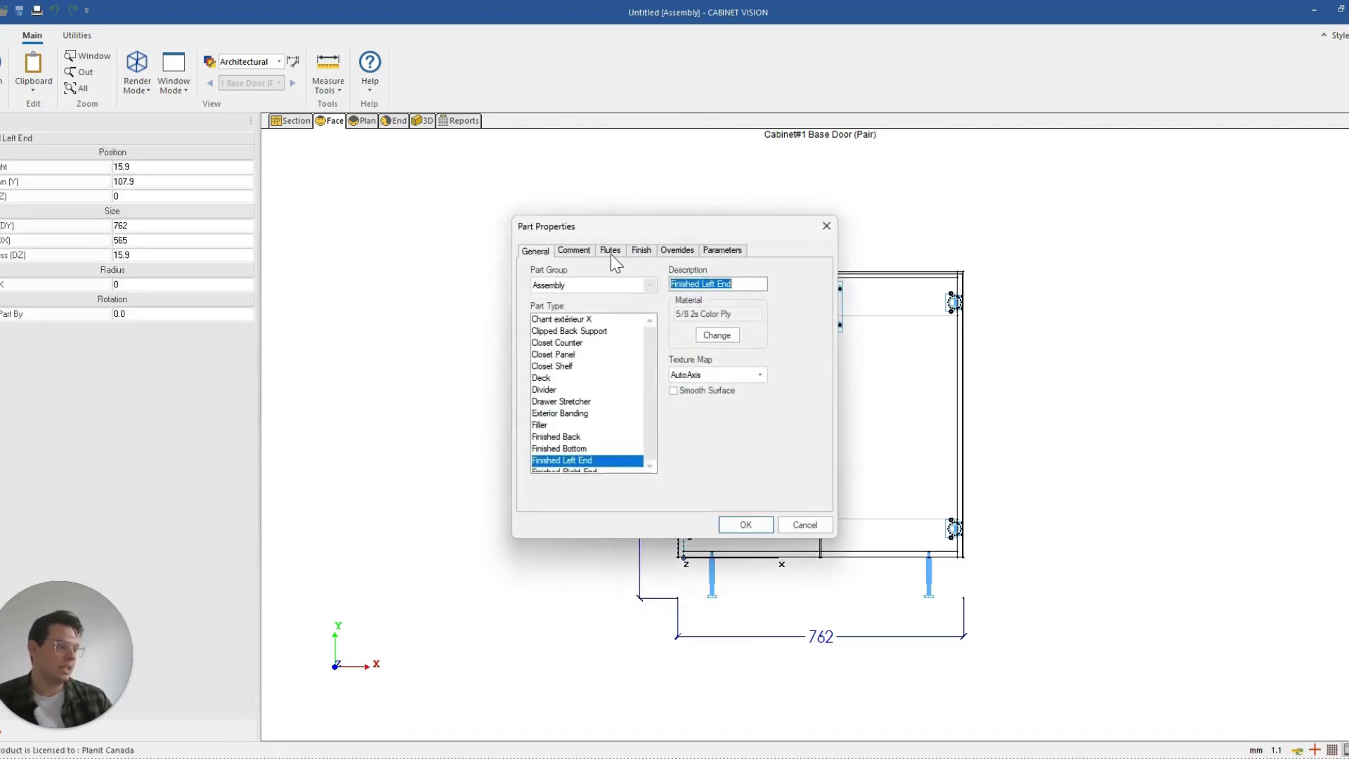
left_click(583, 255)
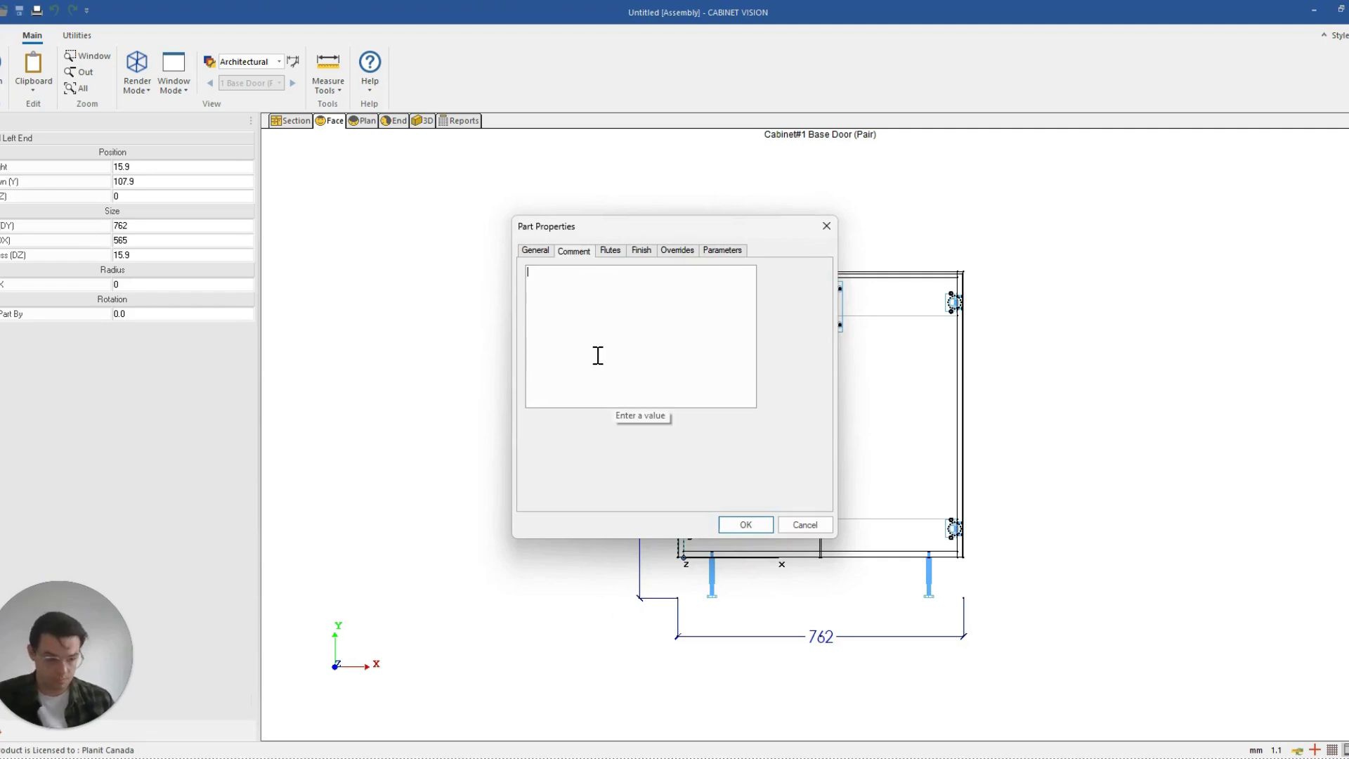
left_click(827, 227)
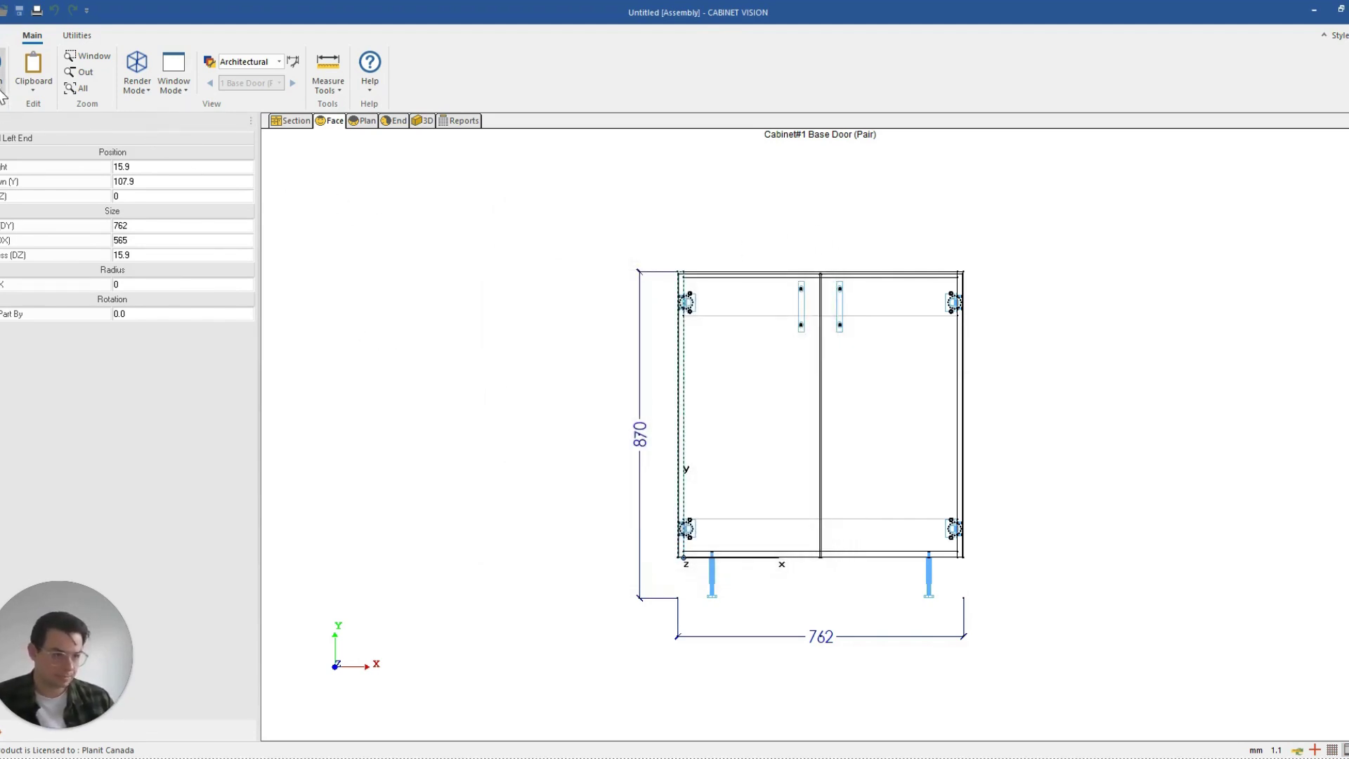
Step: Start a new user created standard that modifies the Finished Left End part
left_click(79, 35)
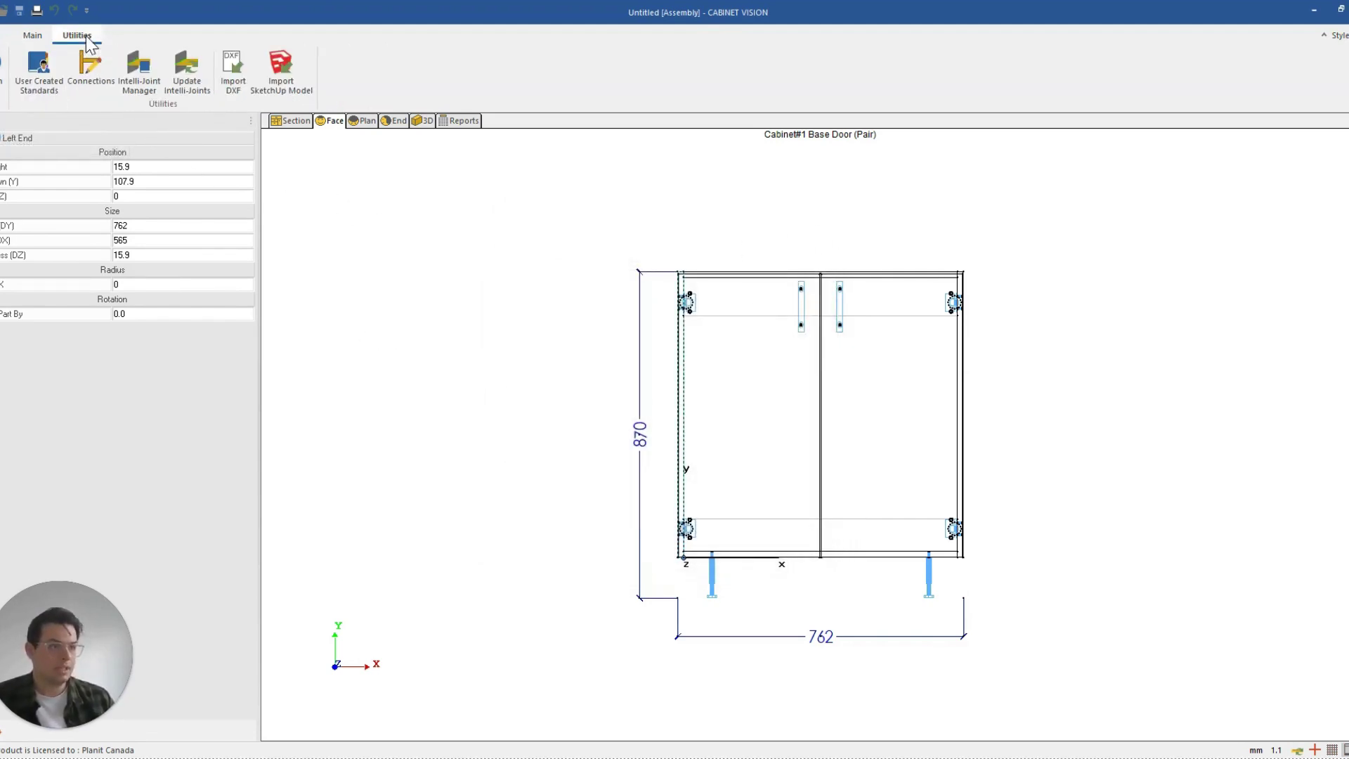
left_click(43, 68)
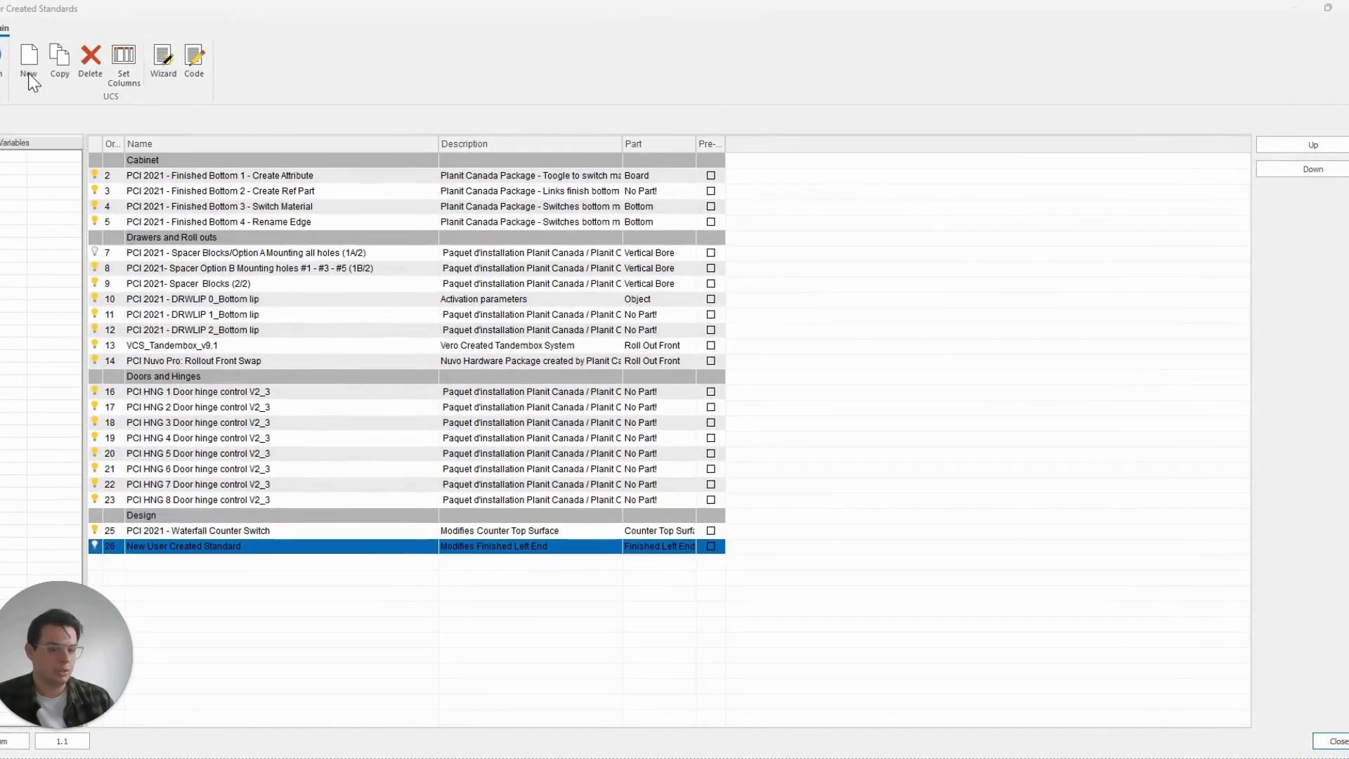
left_click(28, 73)
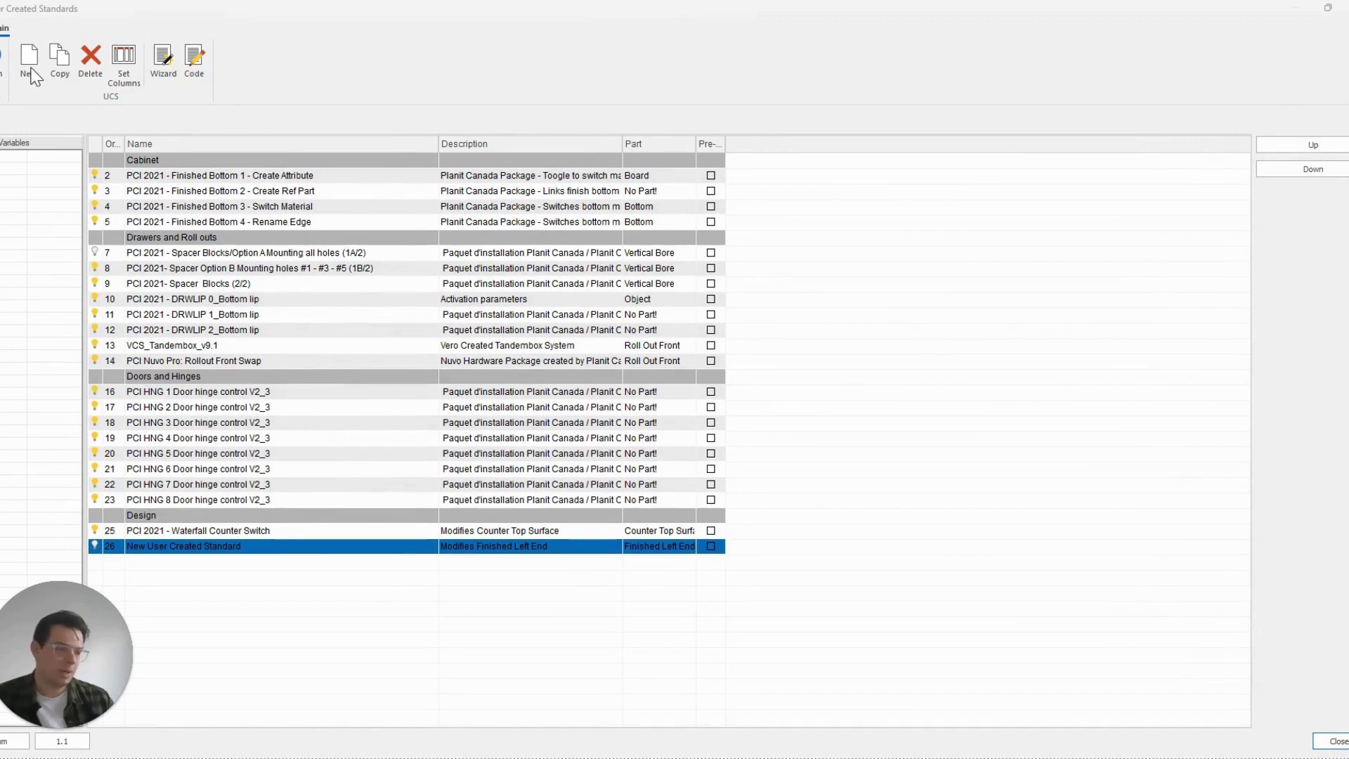
left_click(540, 374)
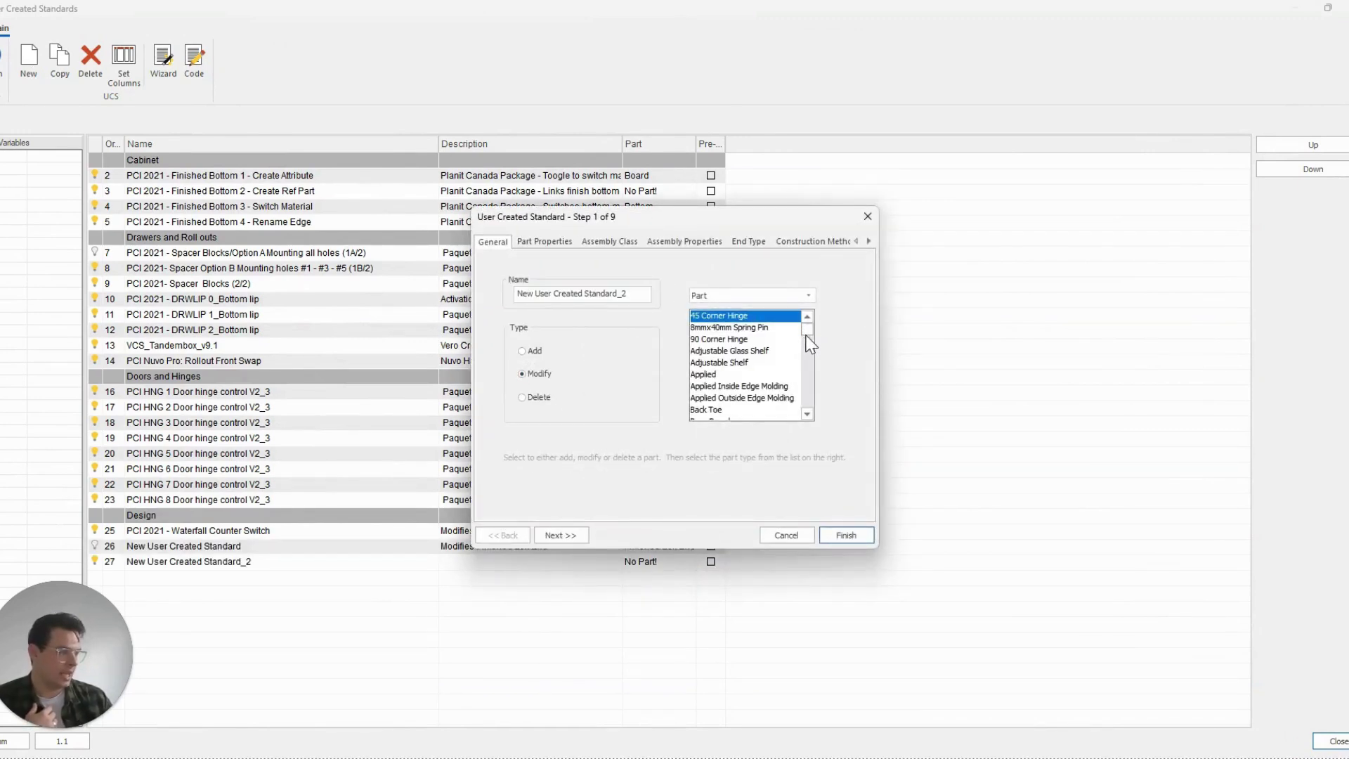
left_click_drag(803, 331, 809, 368)
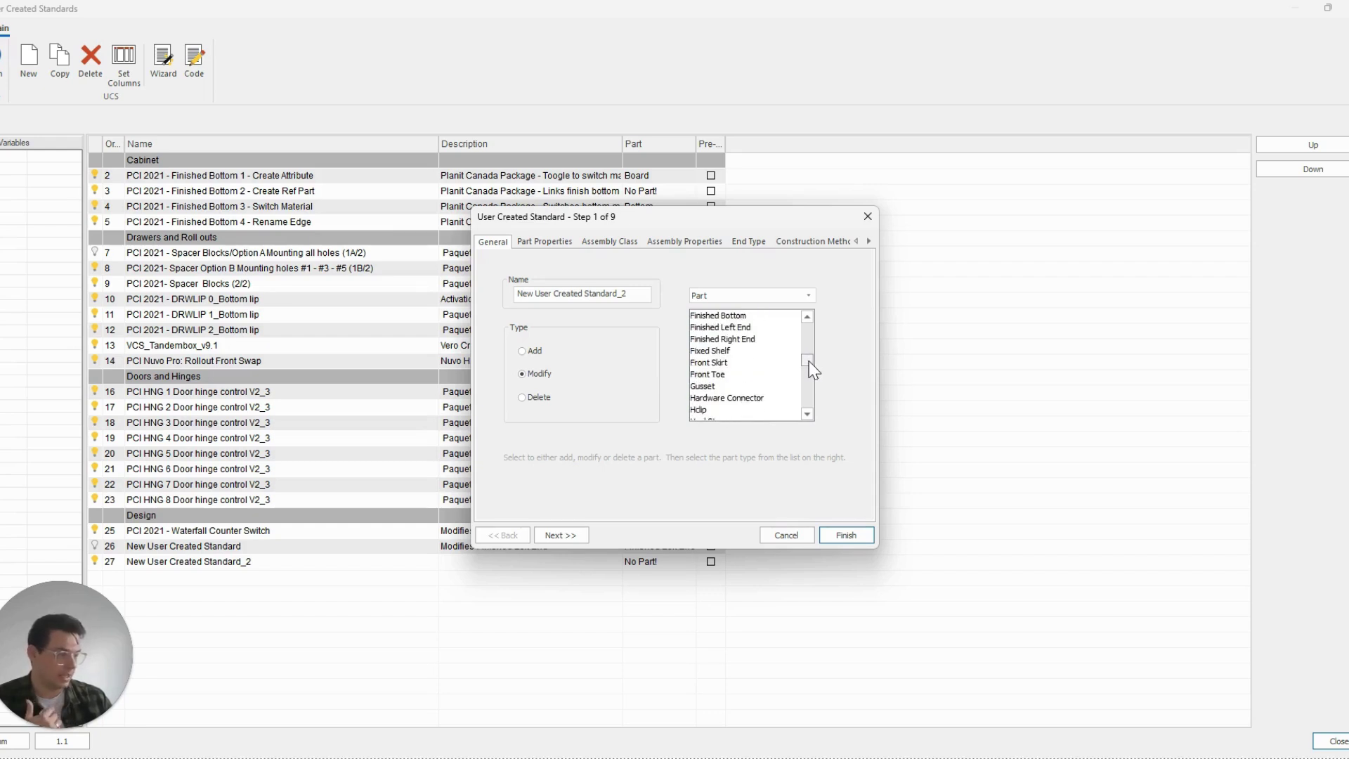
left_click(744, 328)
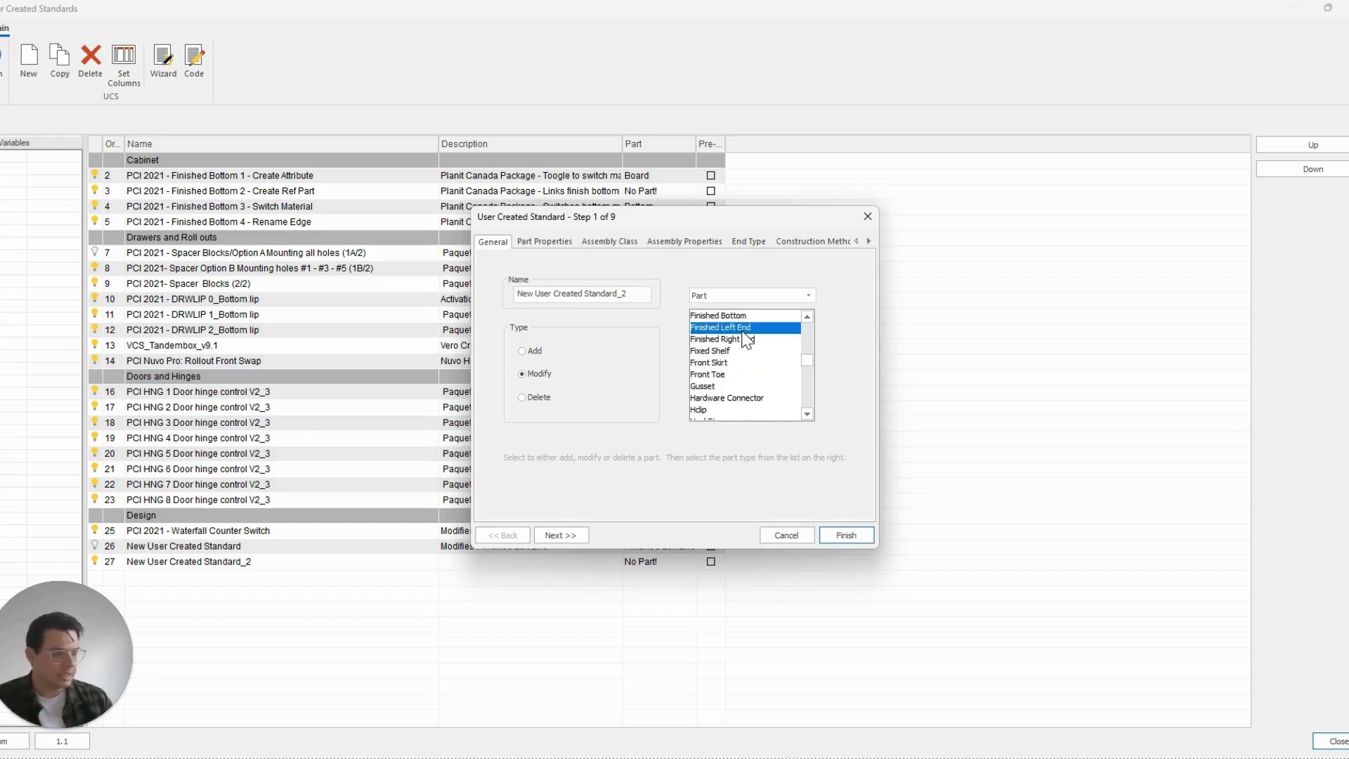
Step: Name the standard Comment UCS and finish the wizard
left_click_drag(628, 292, 464, 291)
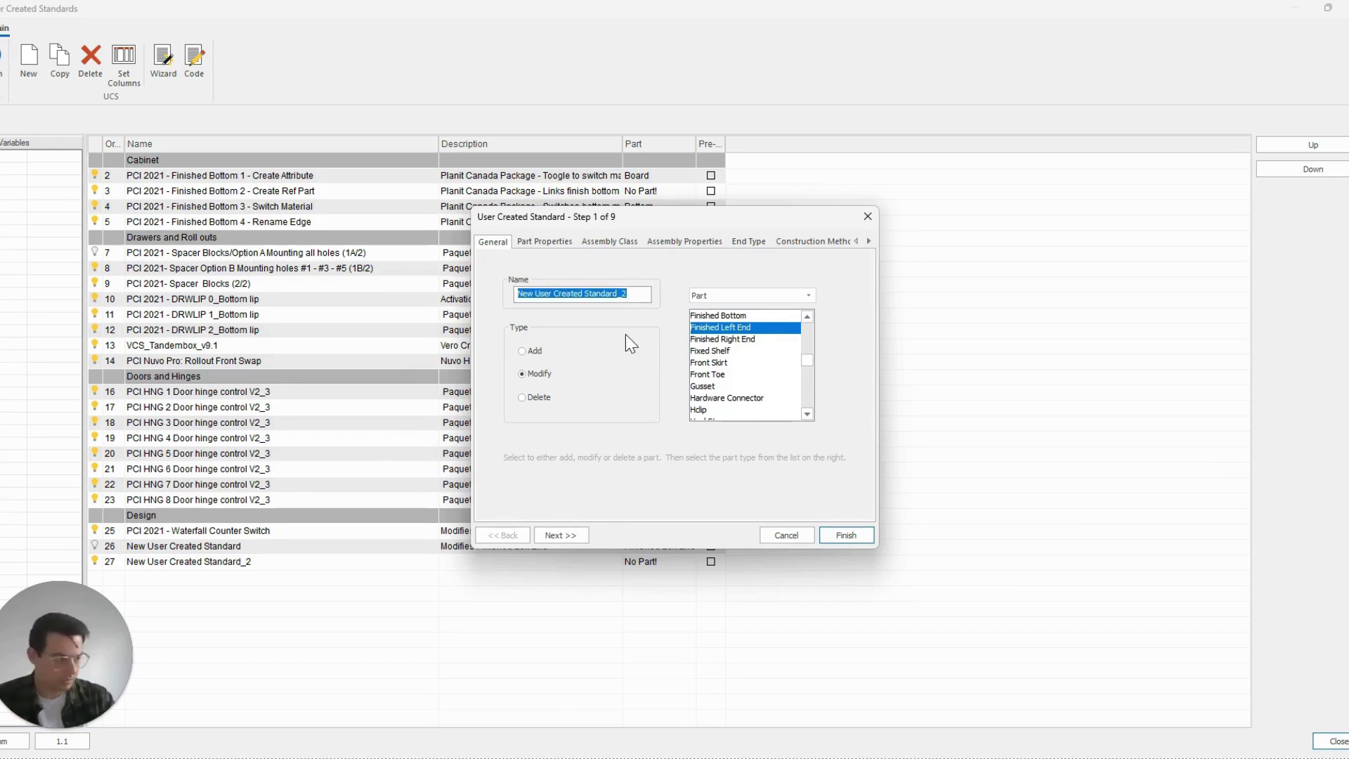
type("Comment UCS")
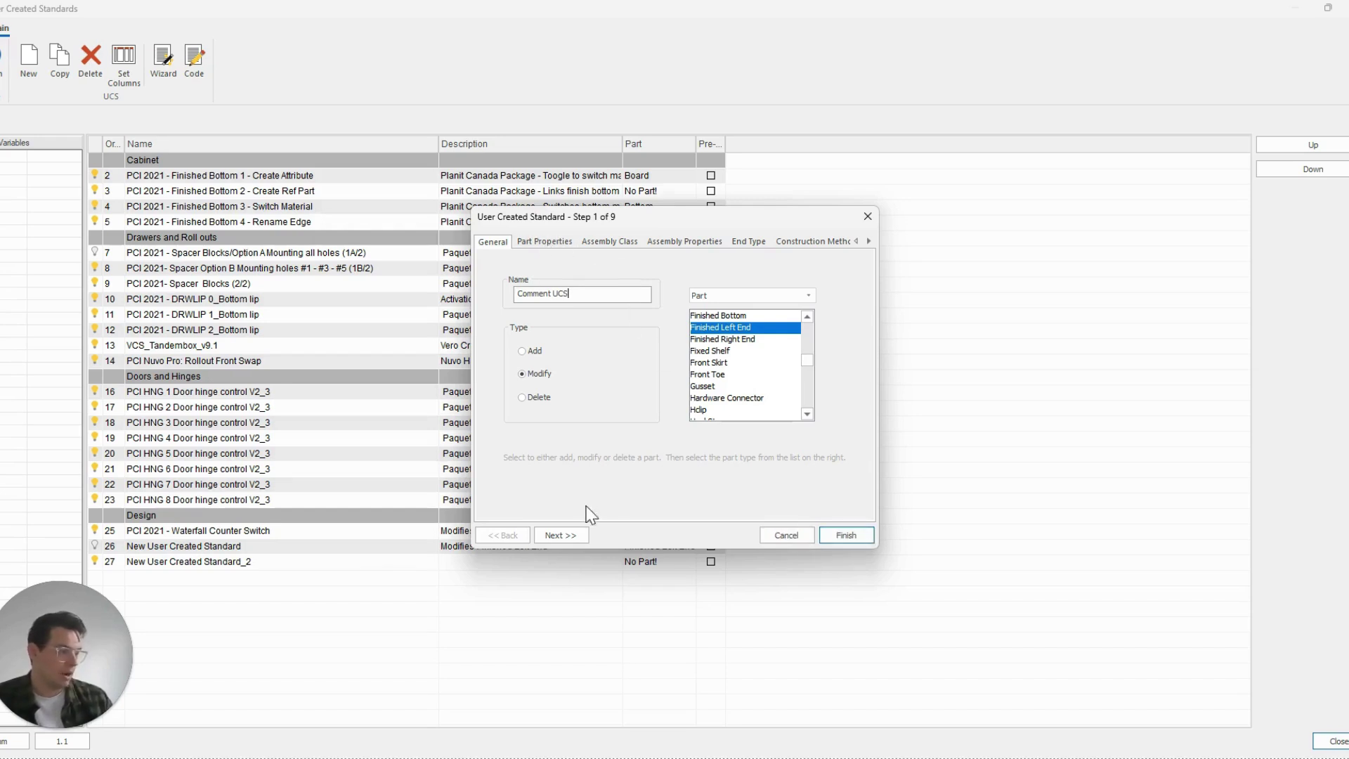
left_click(565, 536)
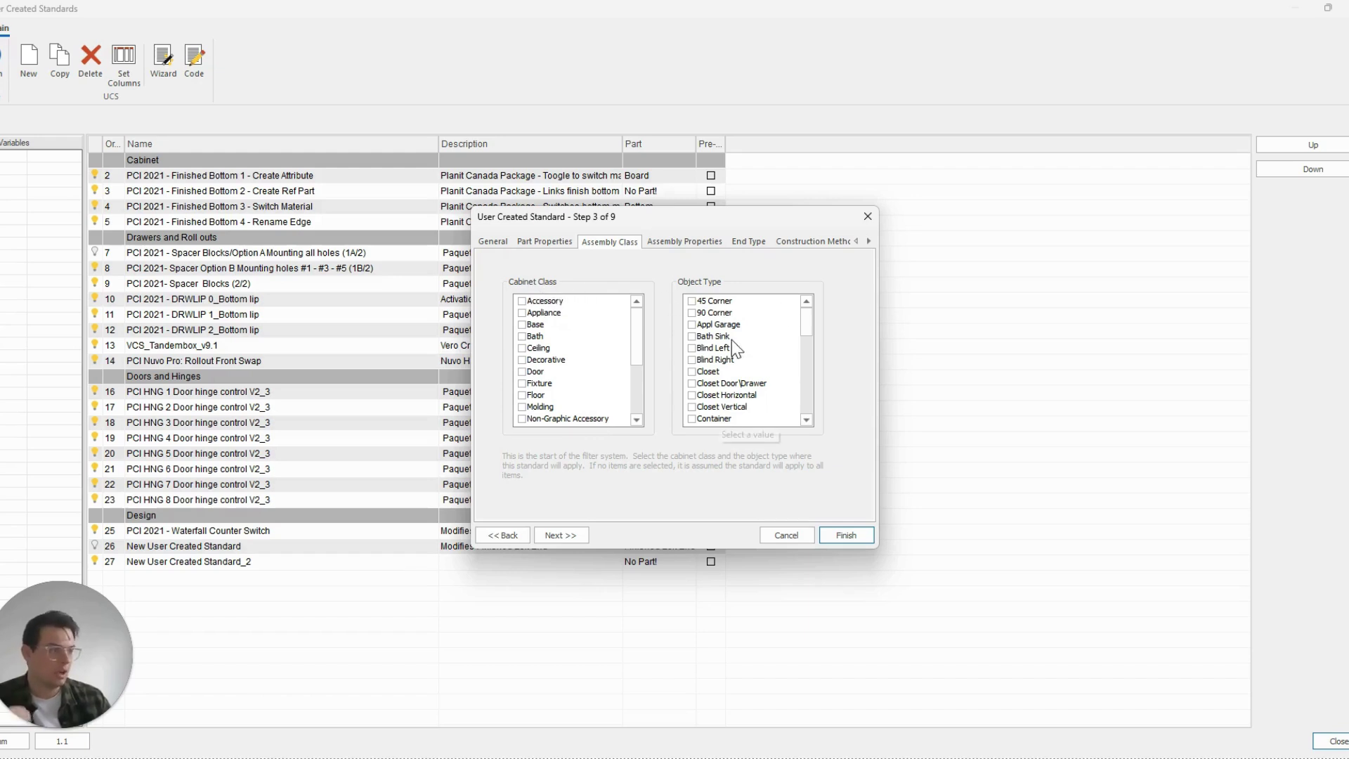
left_click(865, 536)
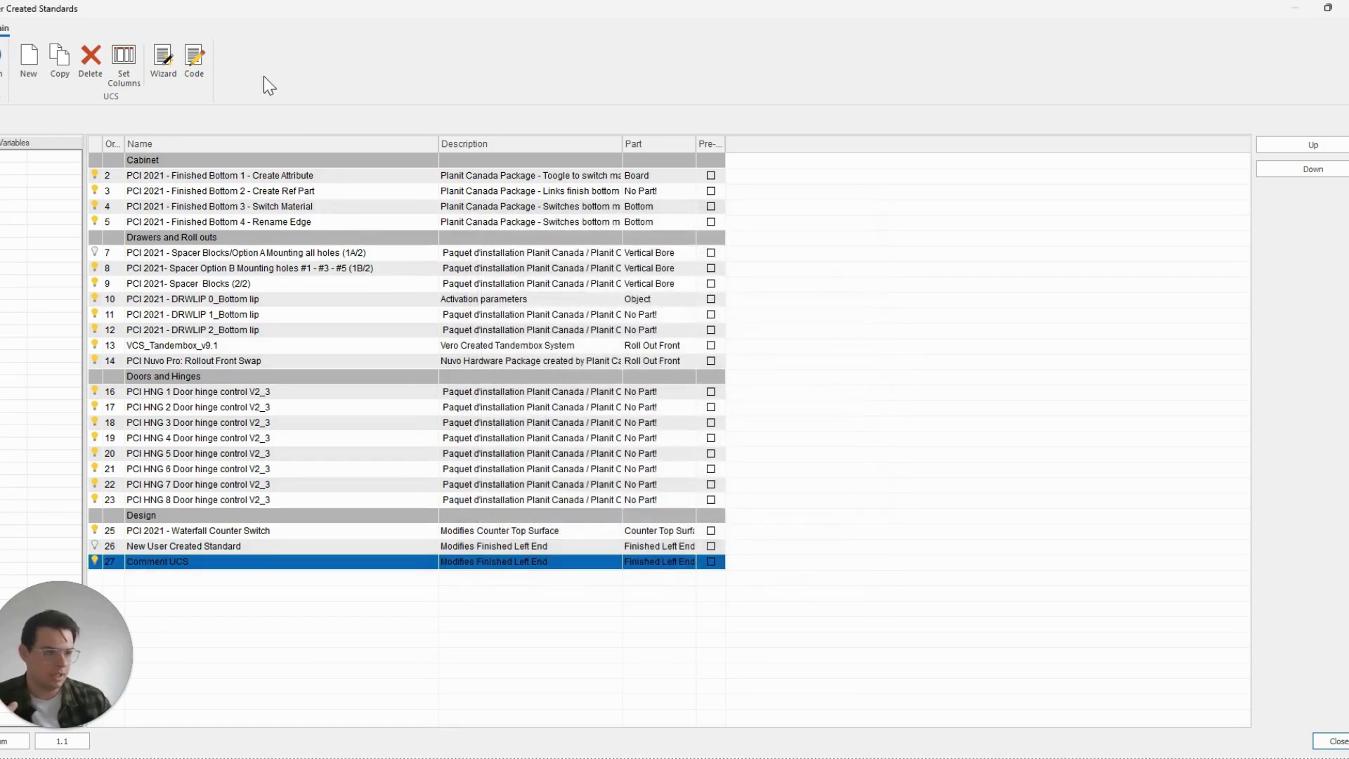
Step: Edit the UCS code so each LF|RF part gets Comment = {_CUSTOMCOMMENT}
left_click(201, 72)
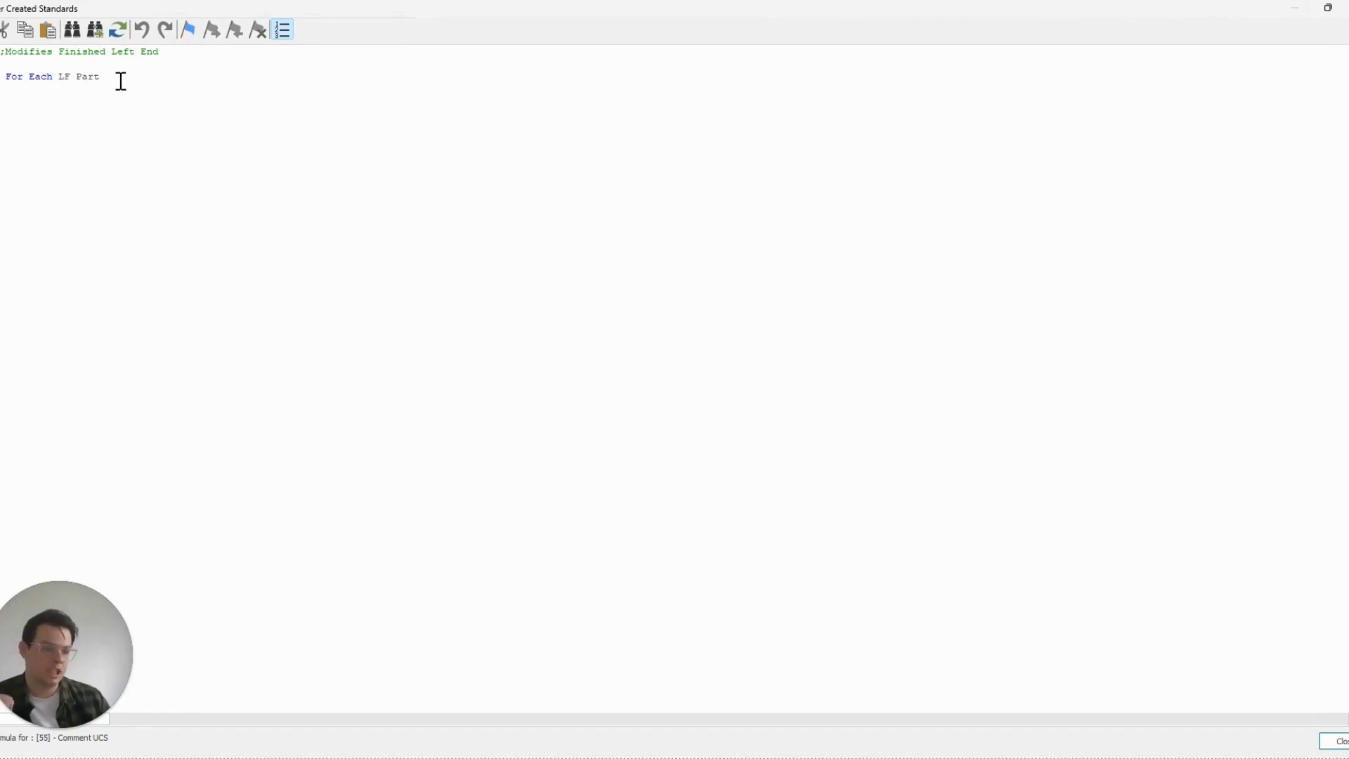
left_click(70, 79)
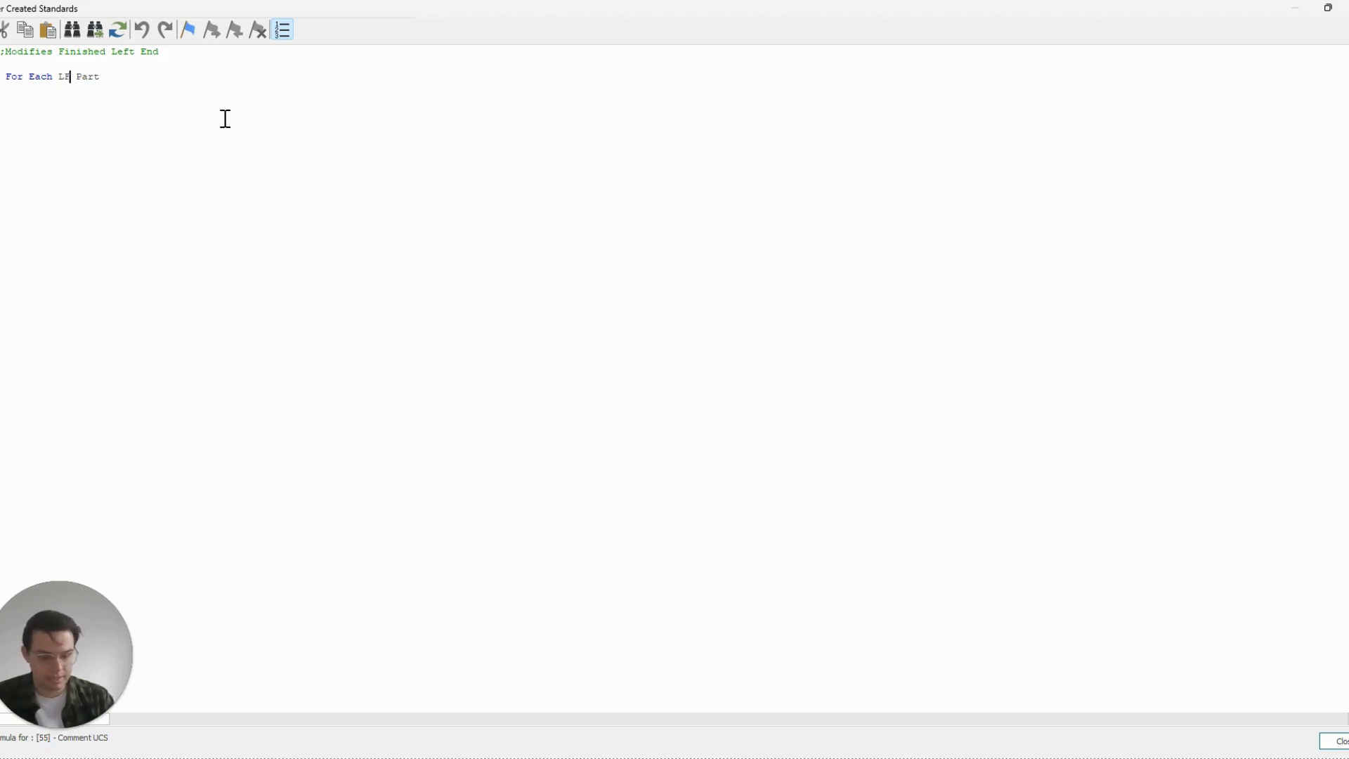
type("LF|")
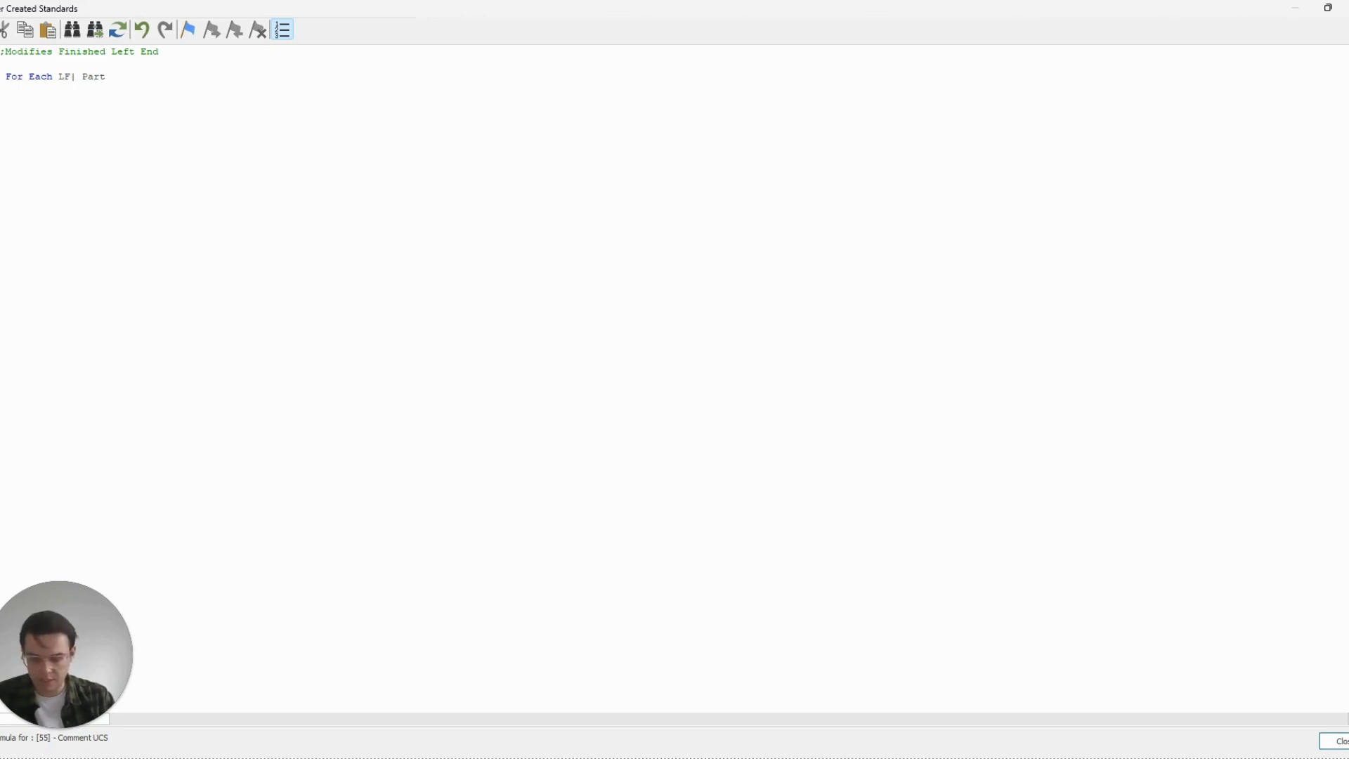
type("R")
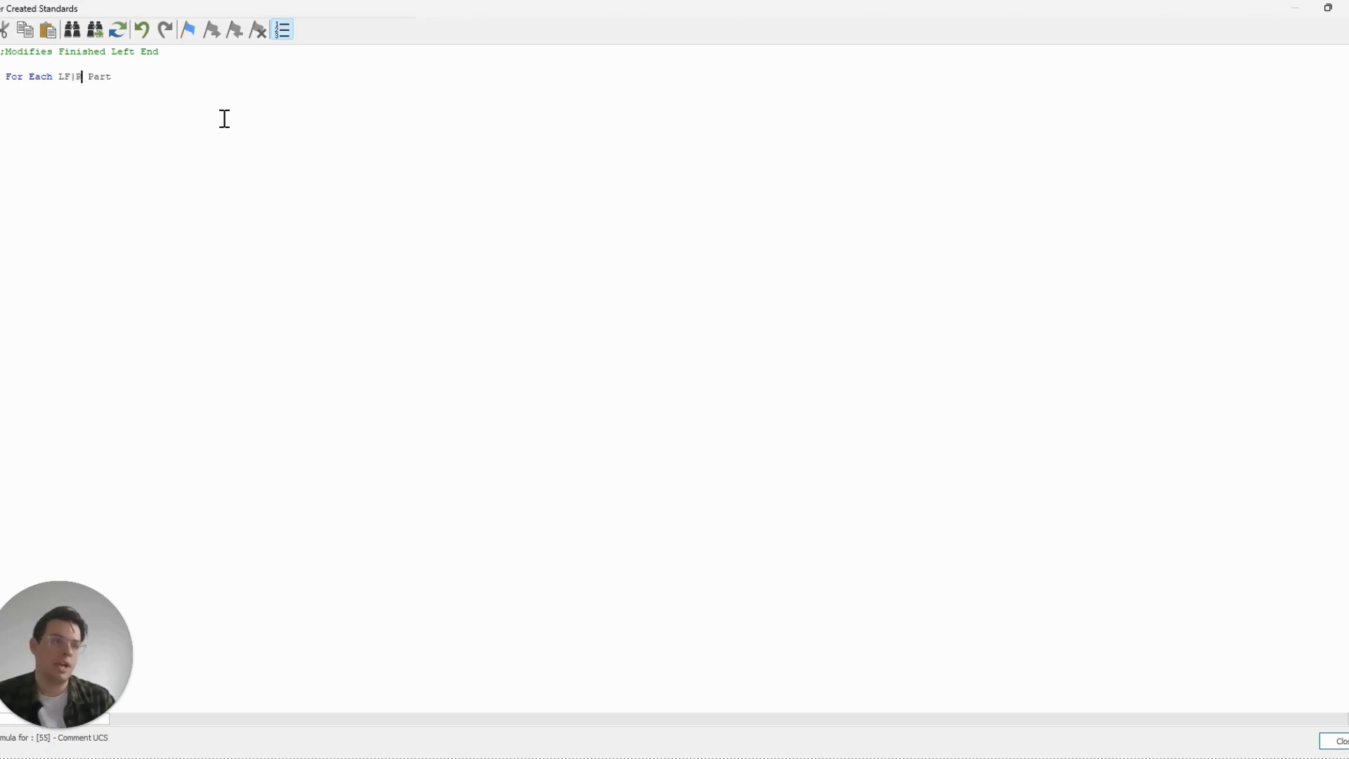
type("F")
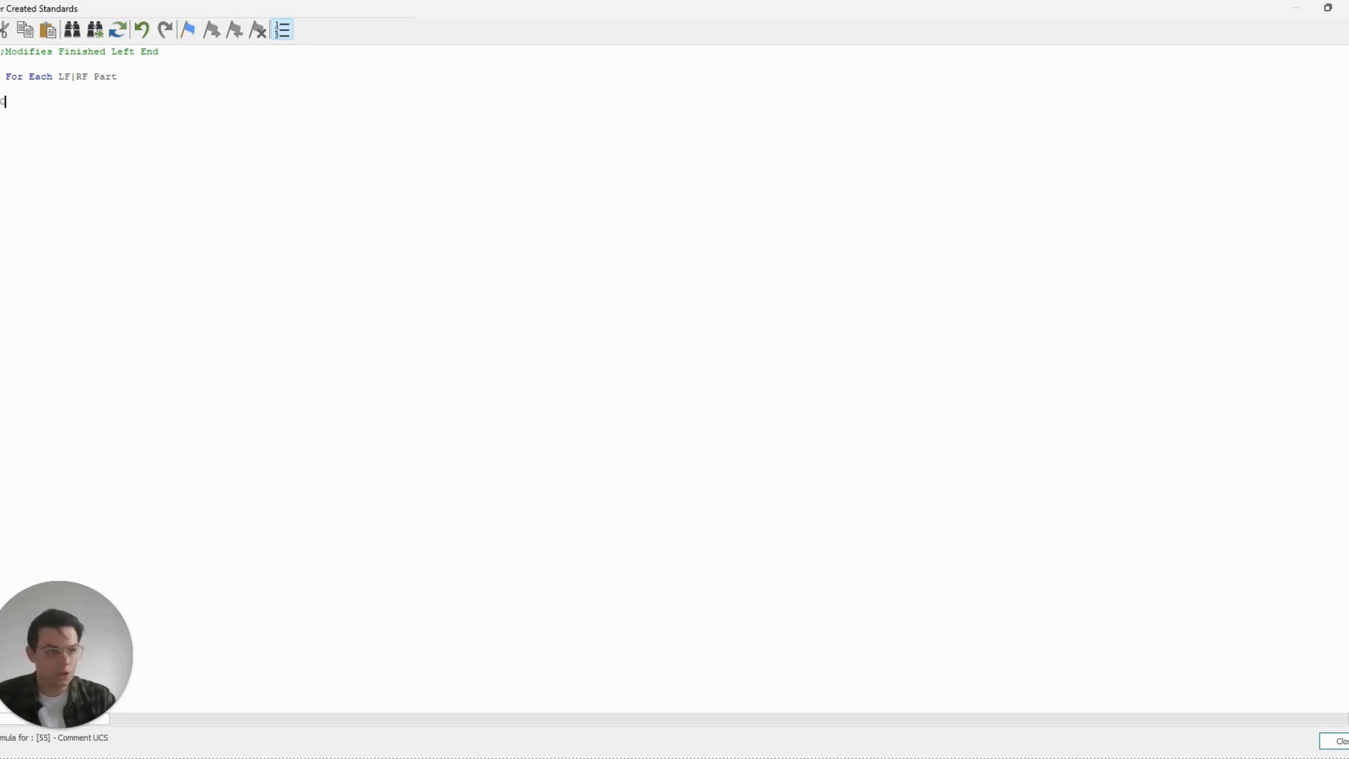
type("omment = {_C")
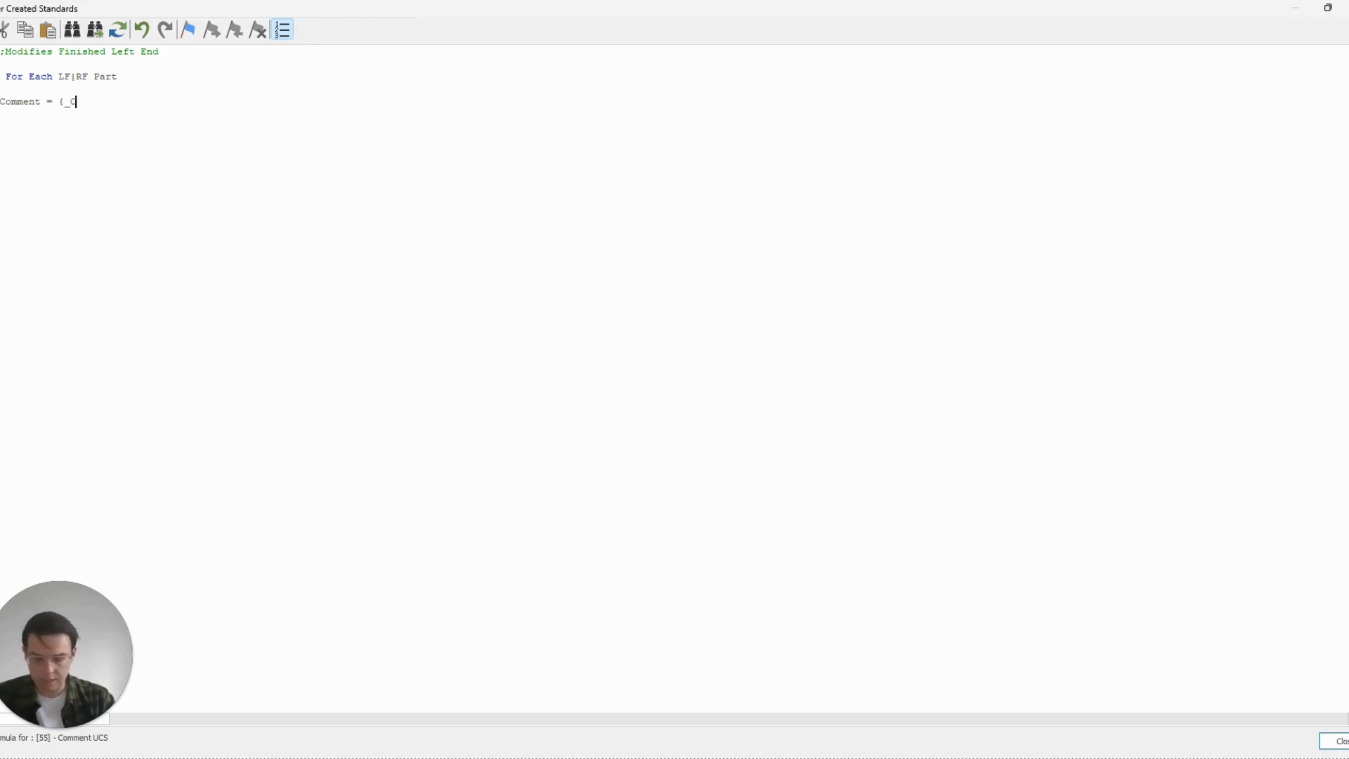
type("USTOMCOMMENT")
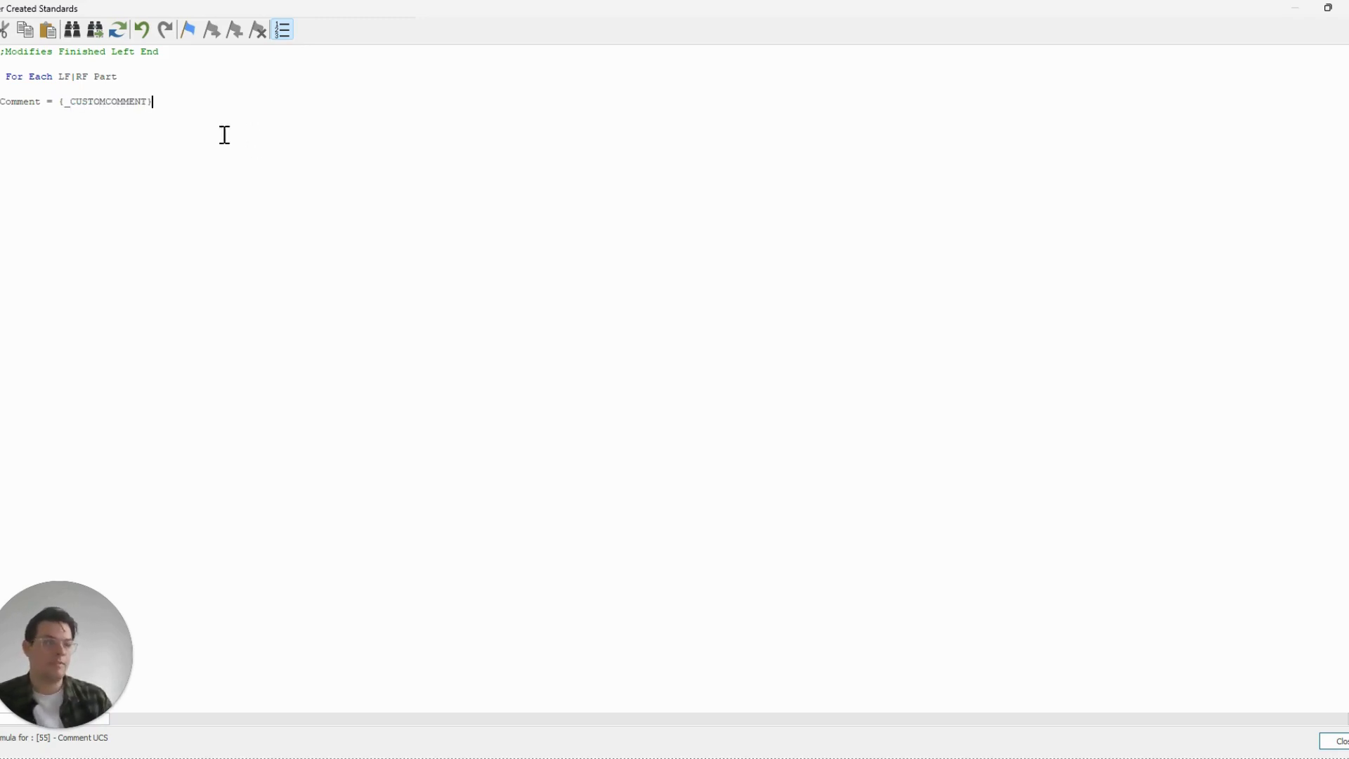
left_click(61, 100)
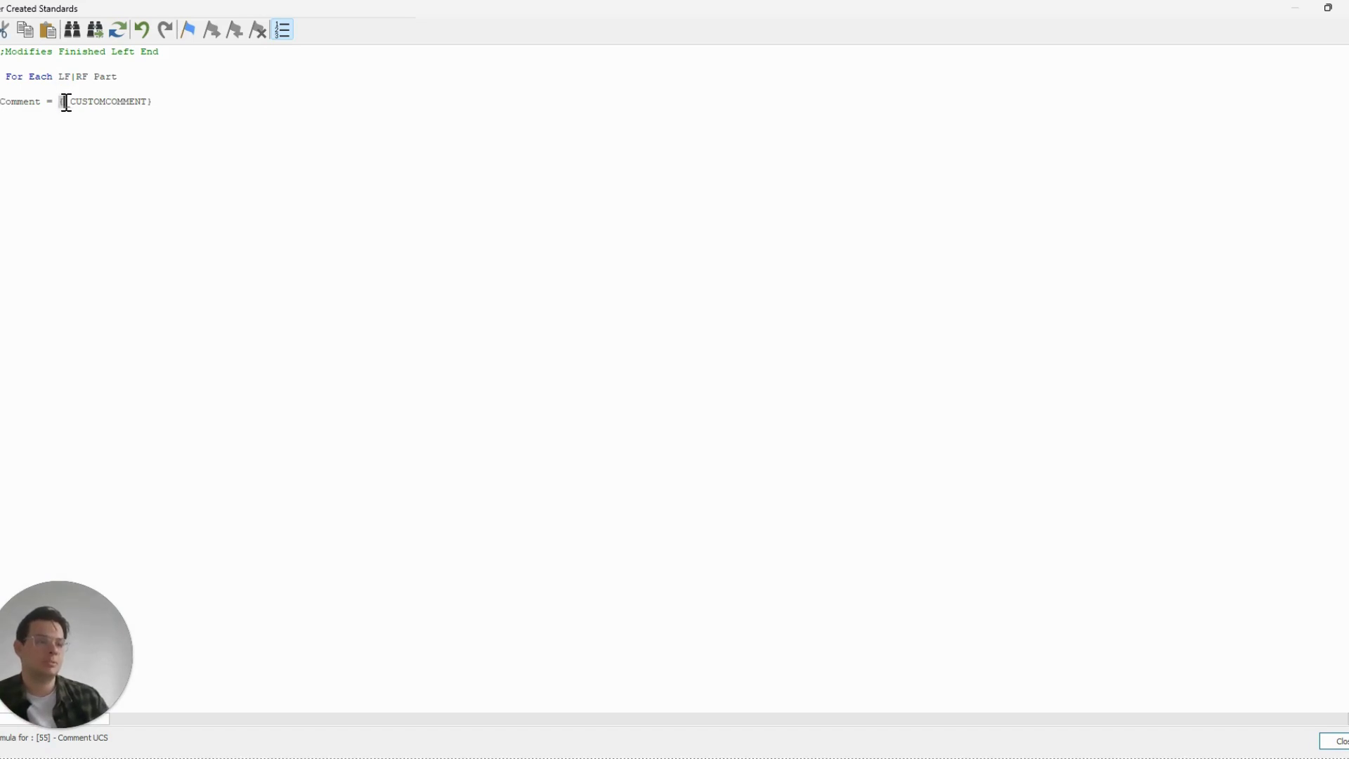
left_click(157, 102, "shift")
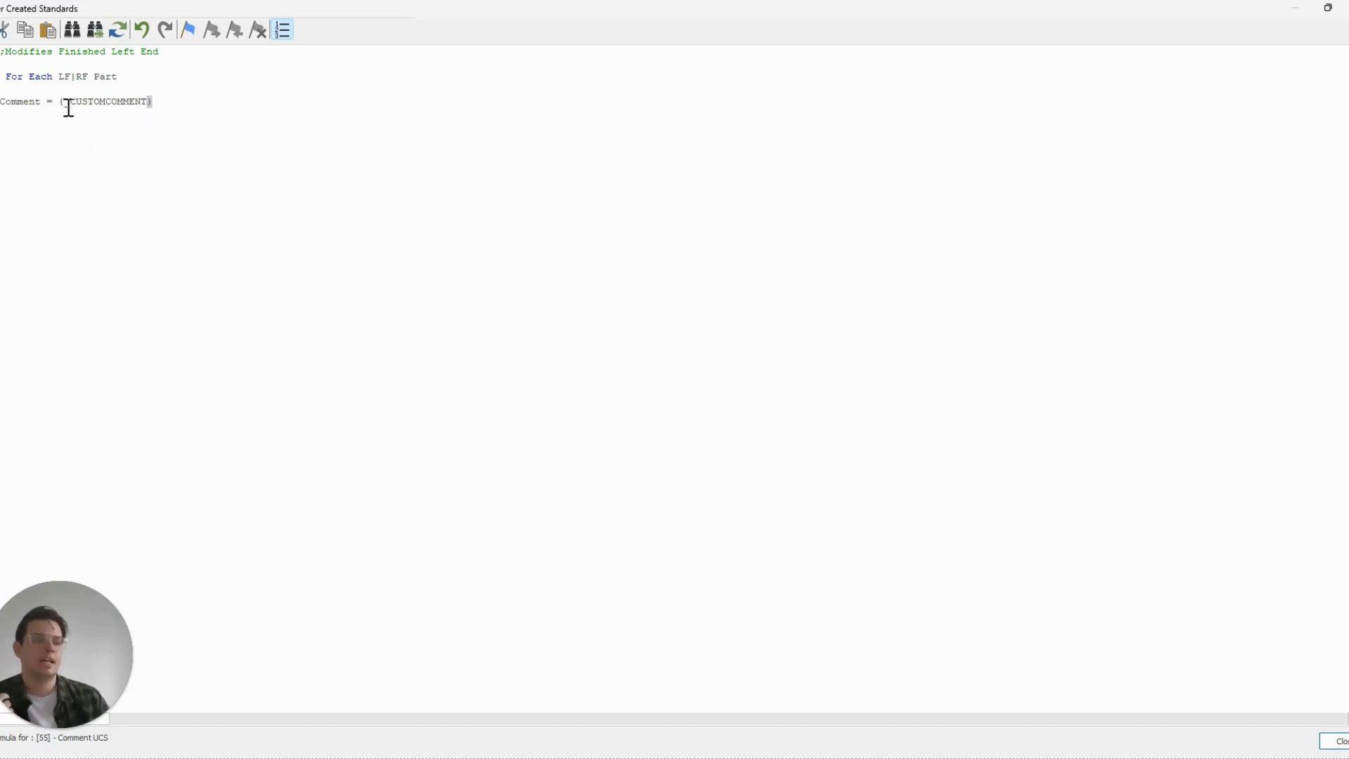
left_click_drag(64, 101, 148, 101)
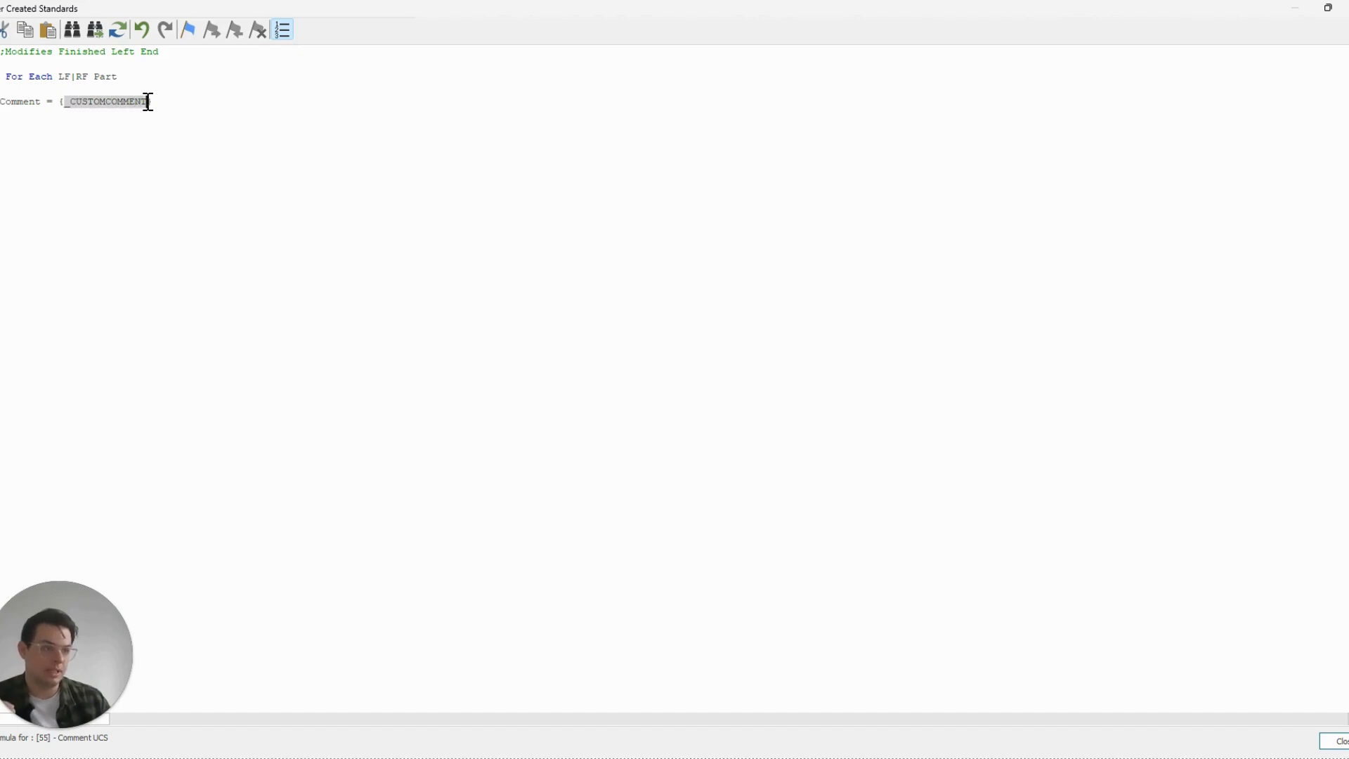
left_click(63, 102)
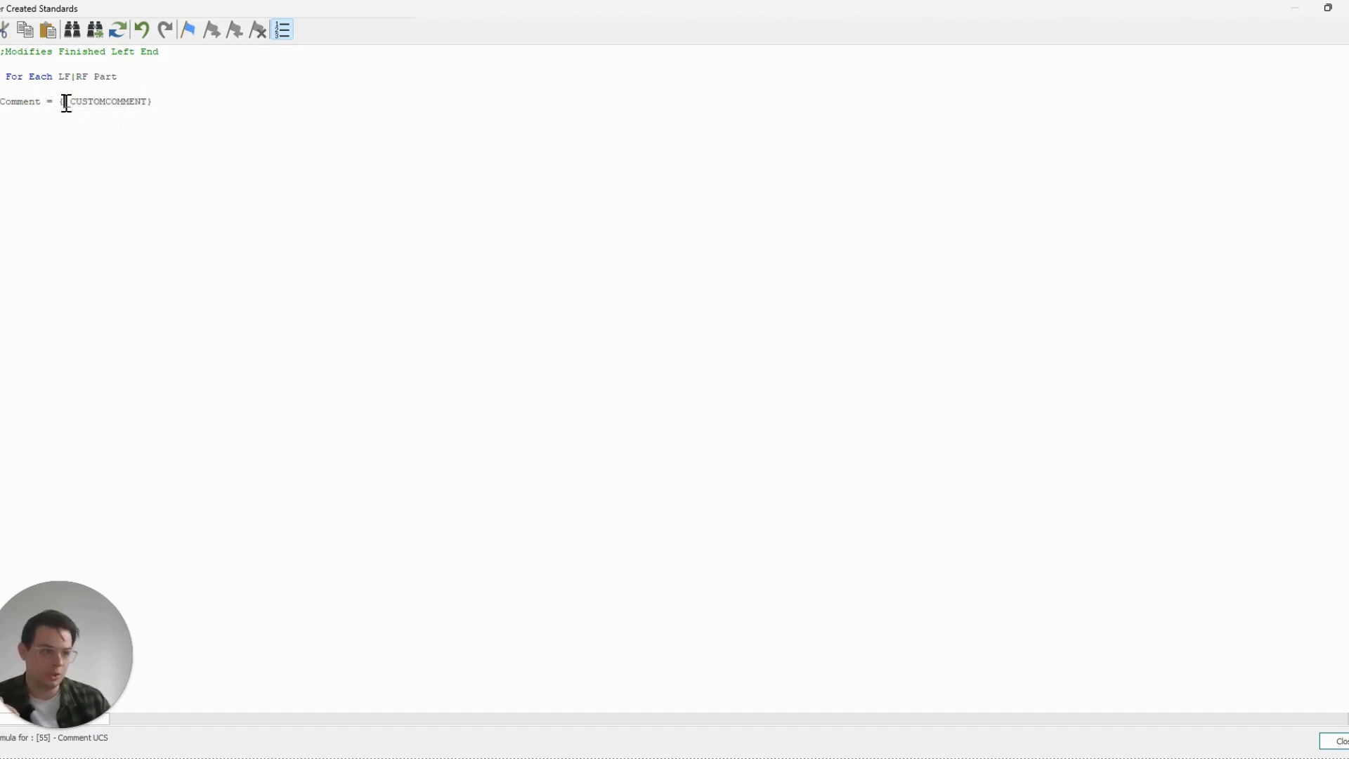
left_click_drag(65, 102, 151, 103)
left_click(174, 105)
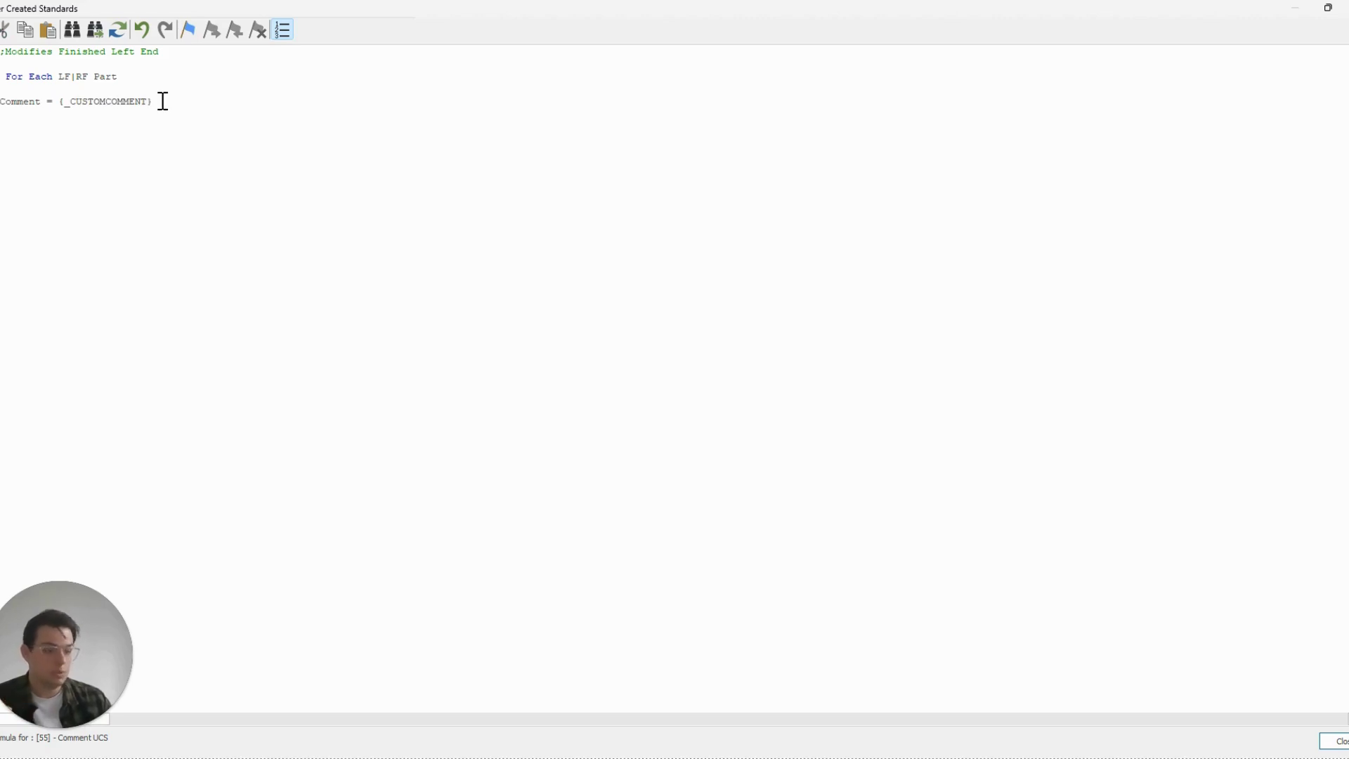
Step: Close the formula editor, saving the Comment UCS changes
left_click(1327, 7)
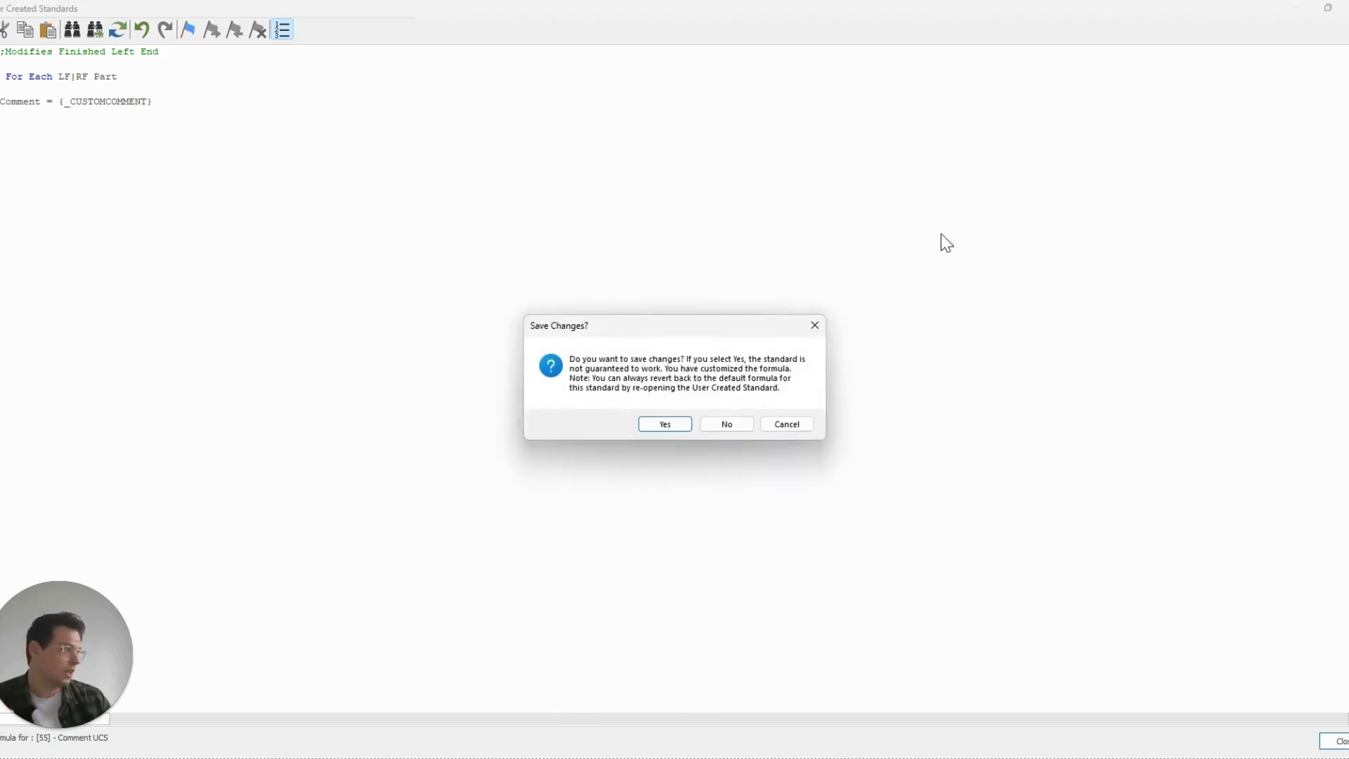
left_click(674, 426)
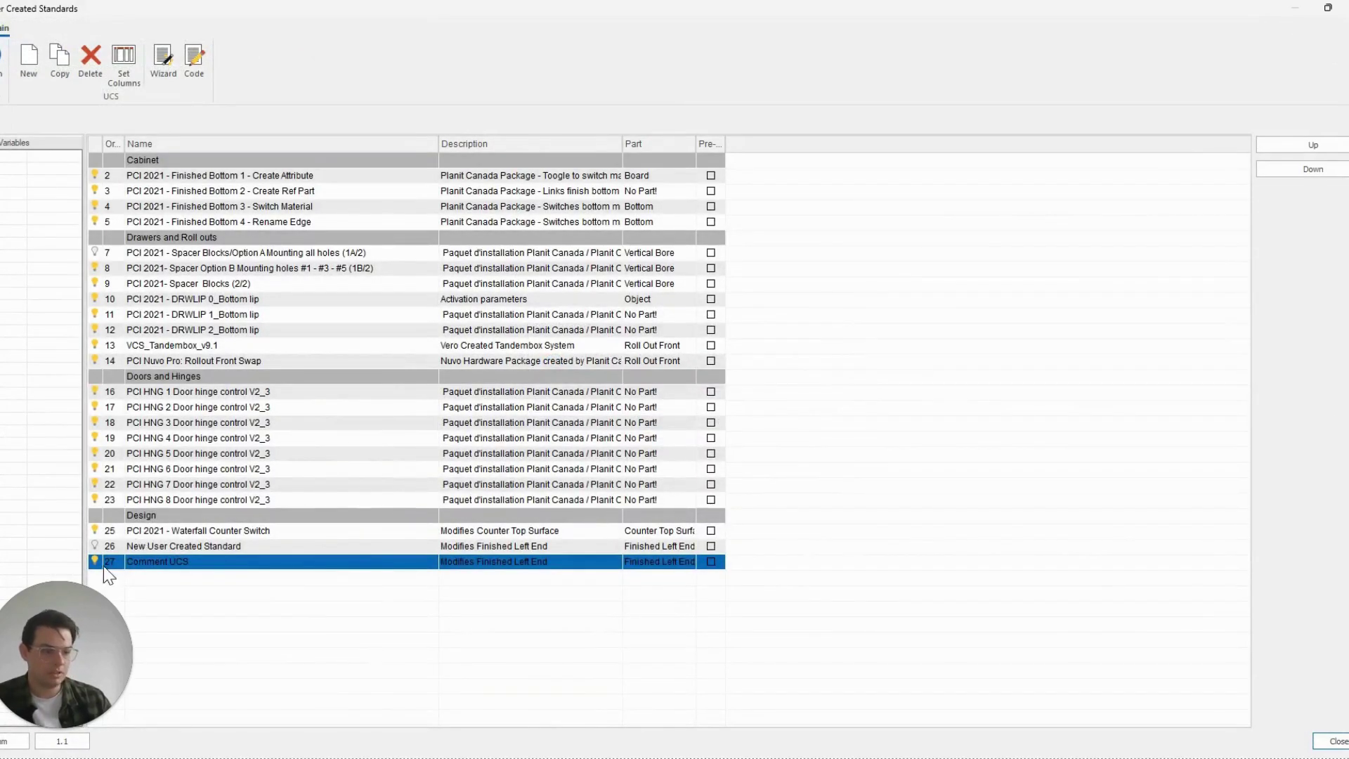
Step: Set the room's Finish parameter to Paint Test, then open the base cabinet's assembly
key("Escape")
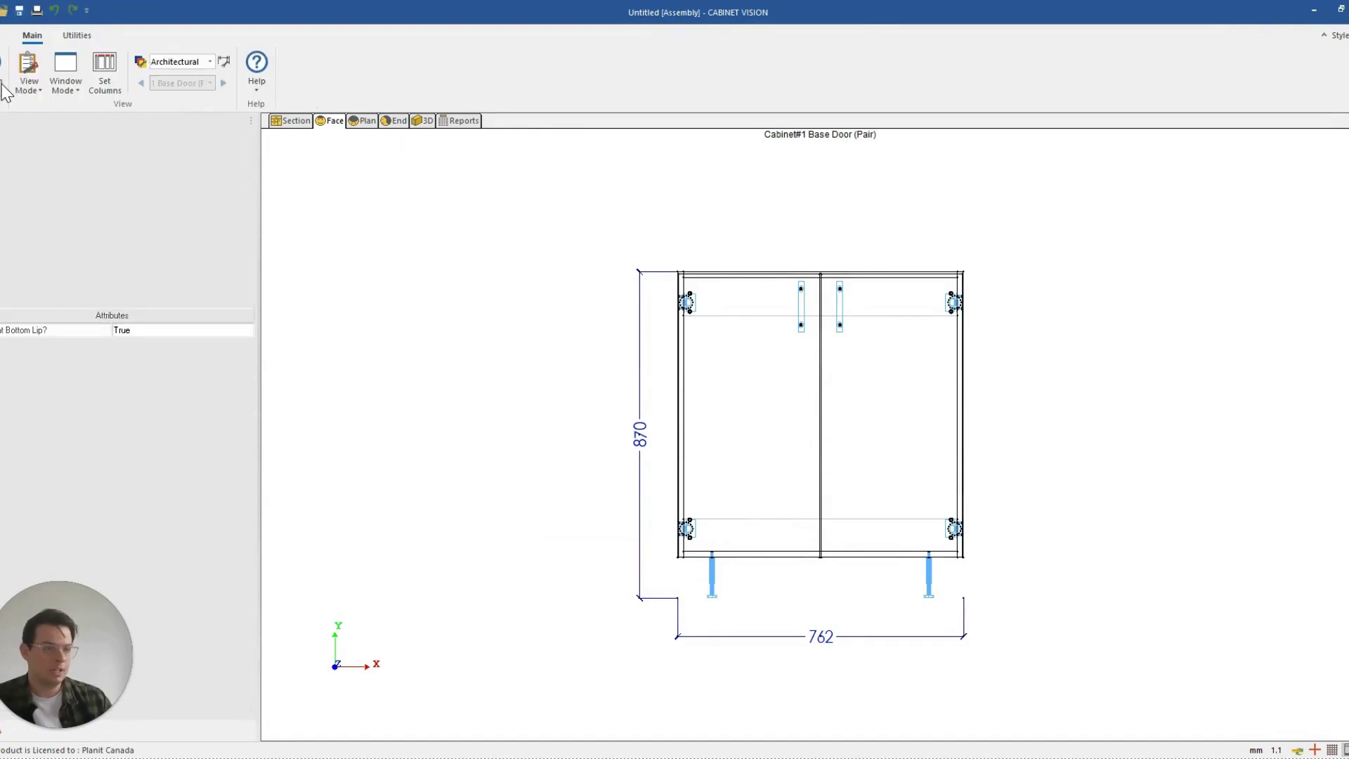
left_click(6, 90)
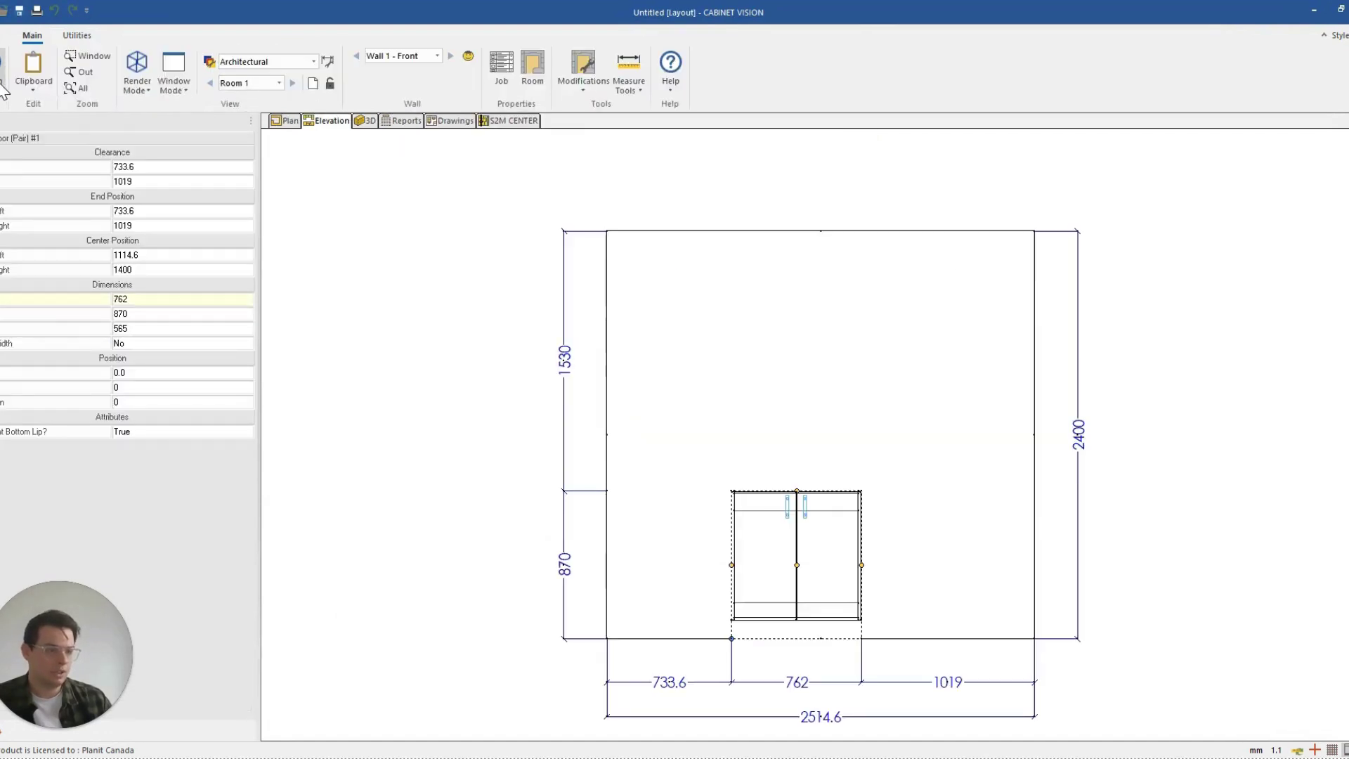
left_click(454, 503)
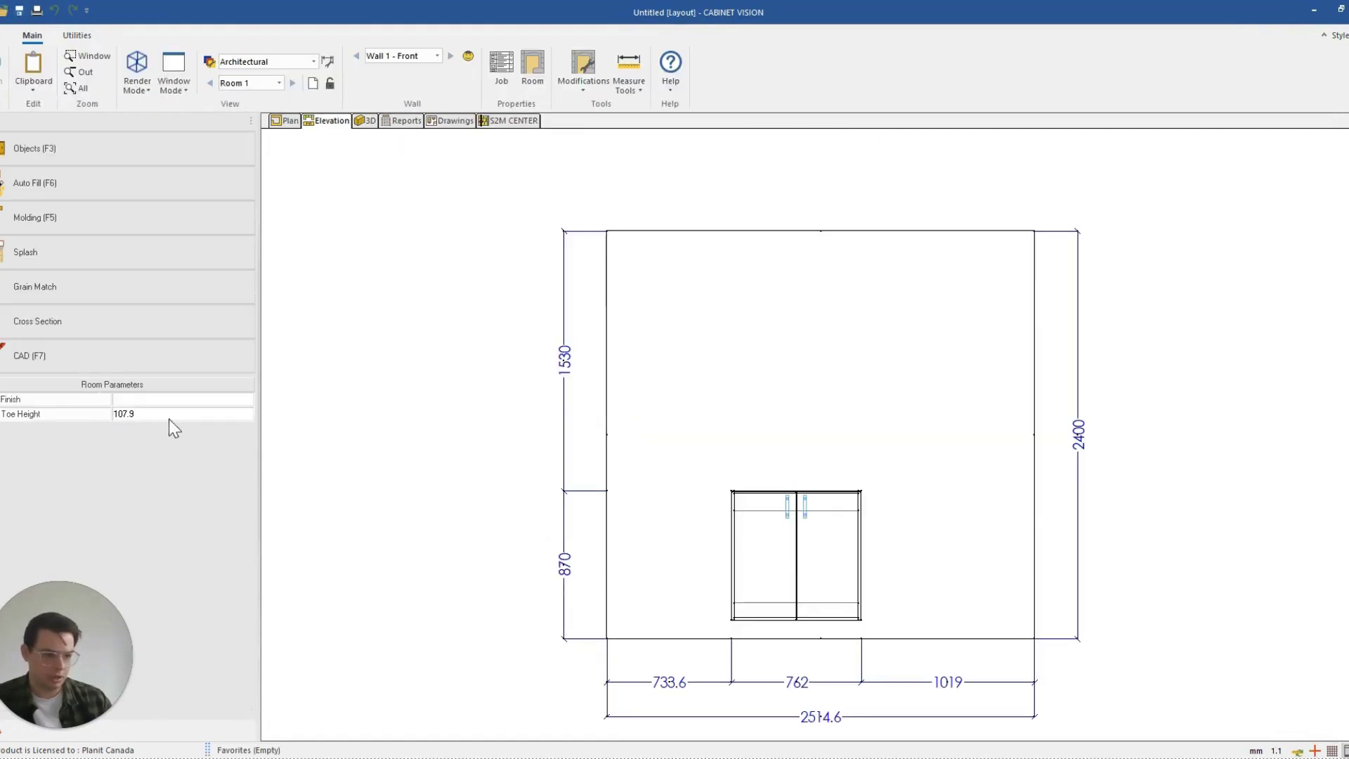
left_click(212, 402)
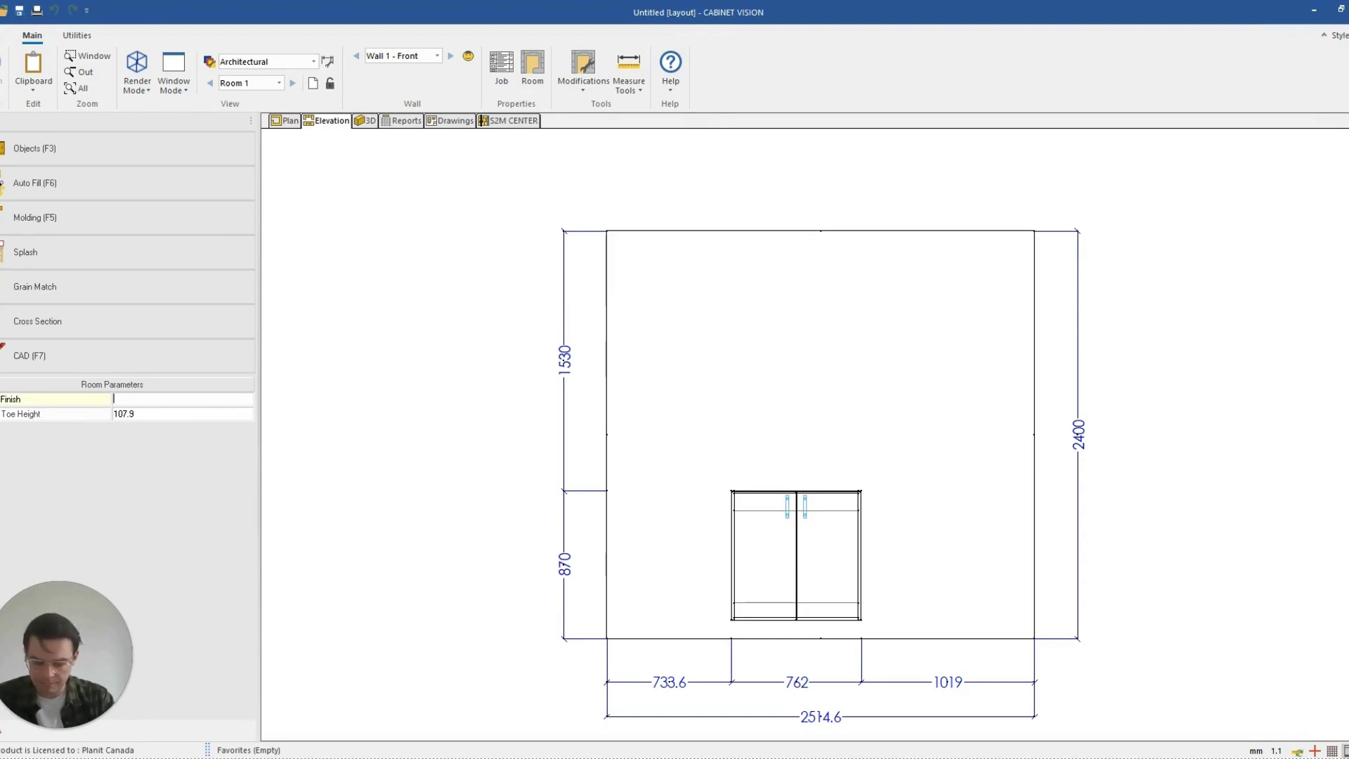
type("FPaint")
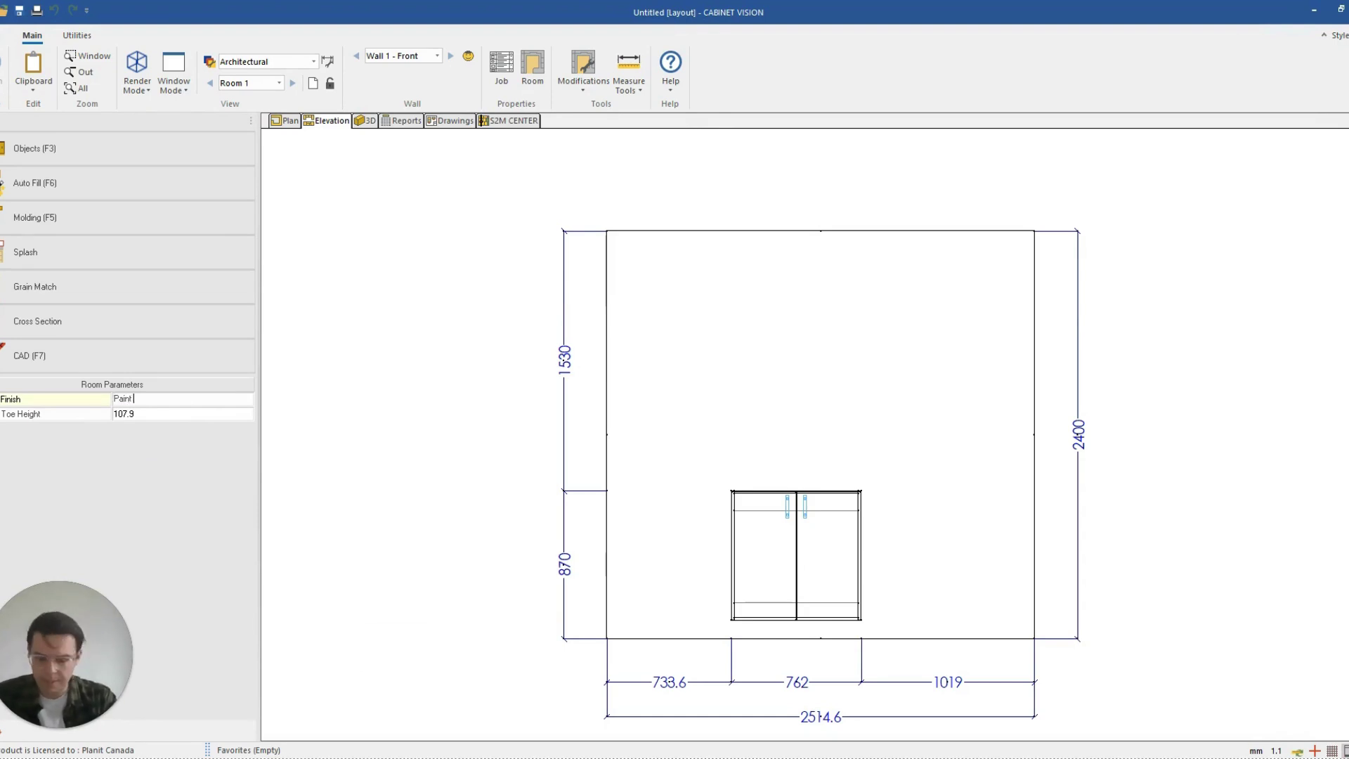
type(" Test")
key("Return")
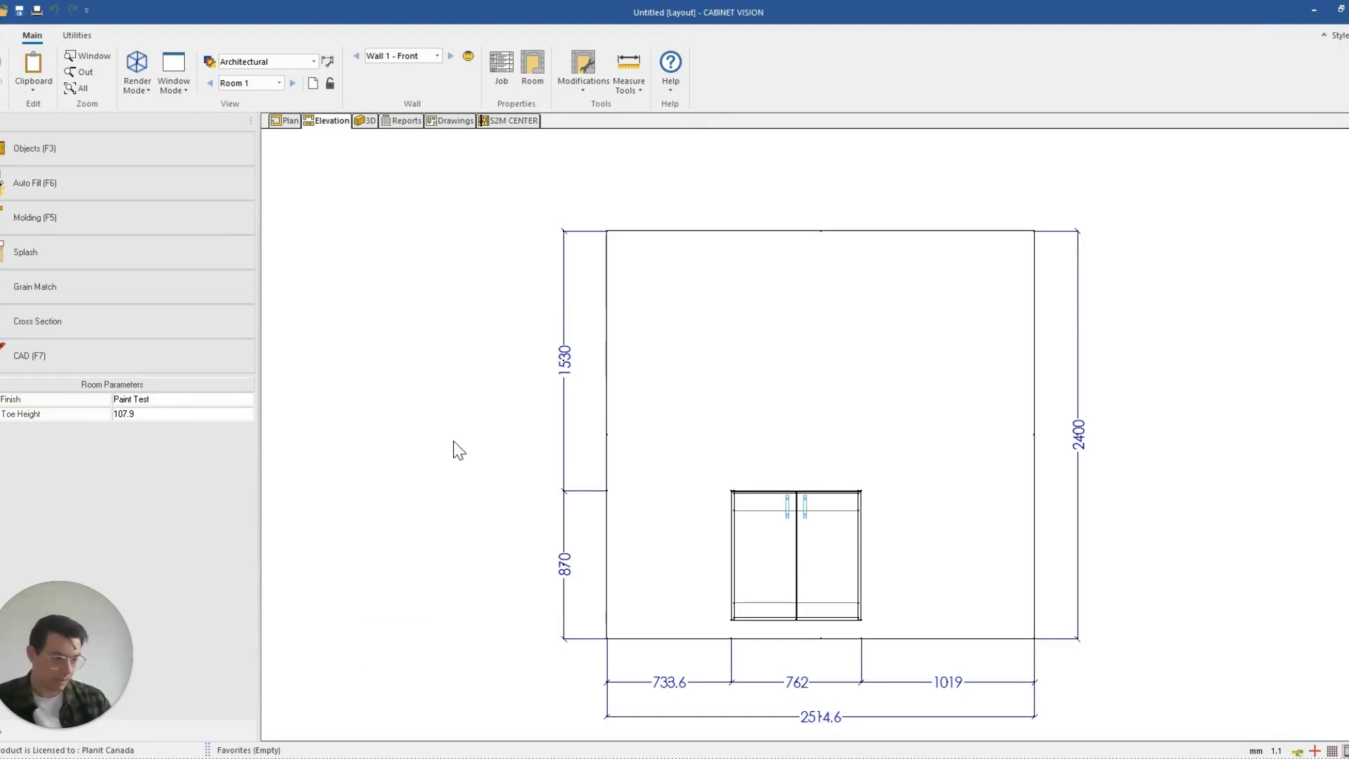
mouse_move(795, 556)
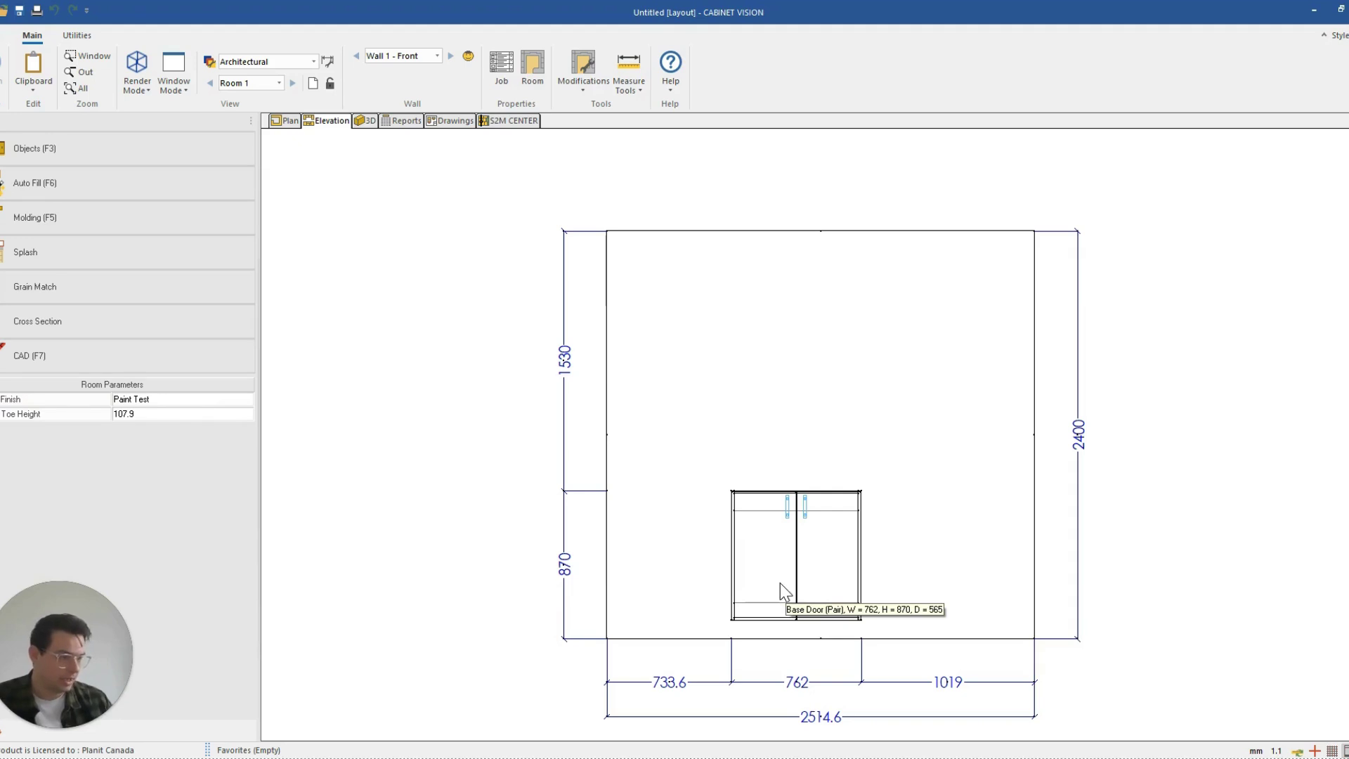
double_click(781, 583)
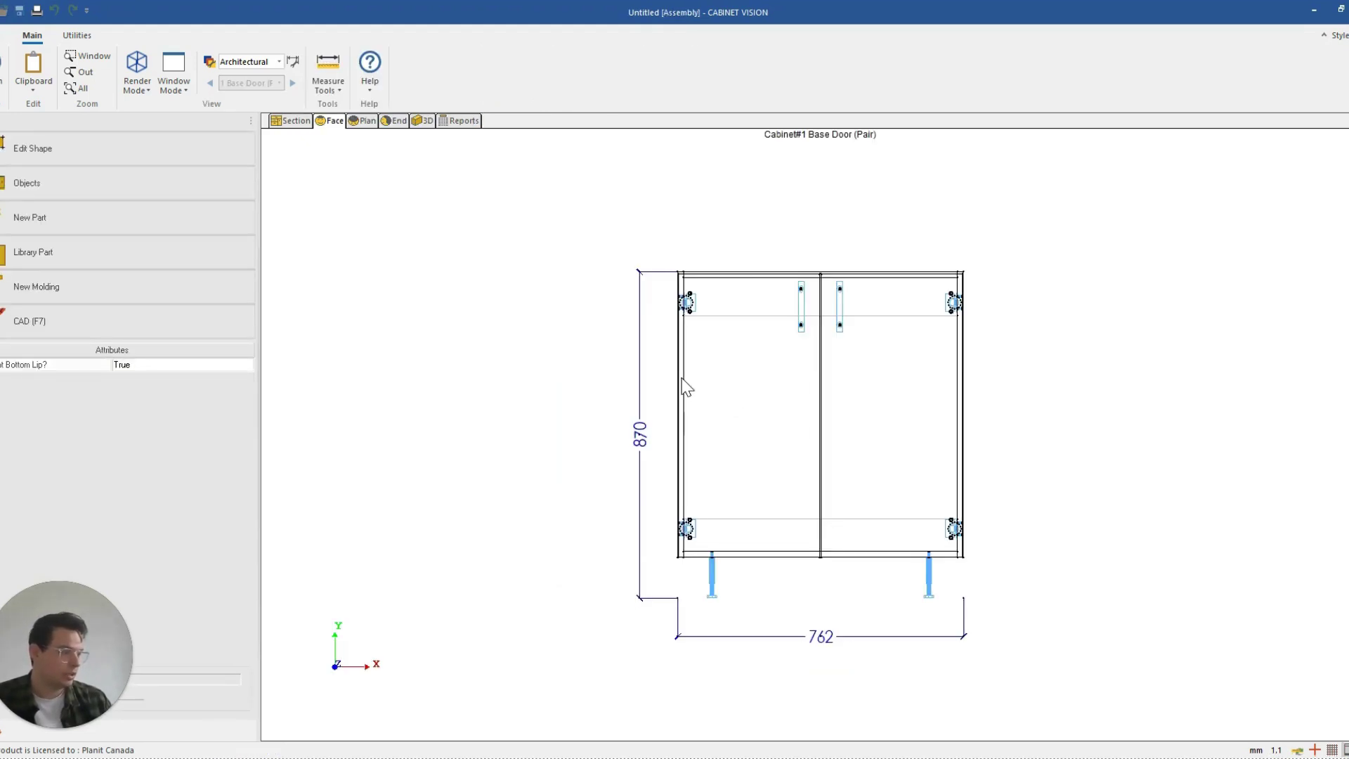
Step: Verify the finished left end's comment reads Paint Test, then return to the wall elevation
left_click(686, 387)
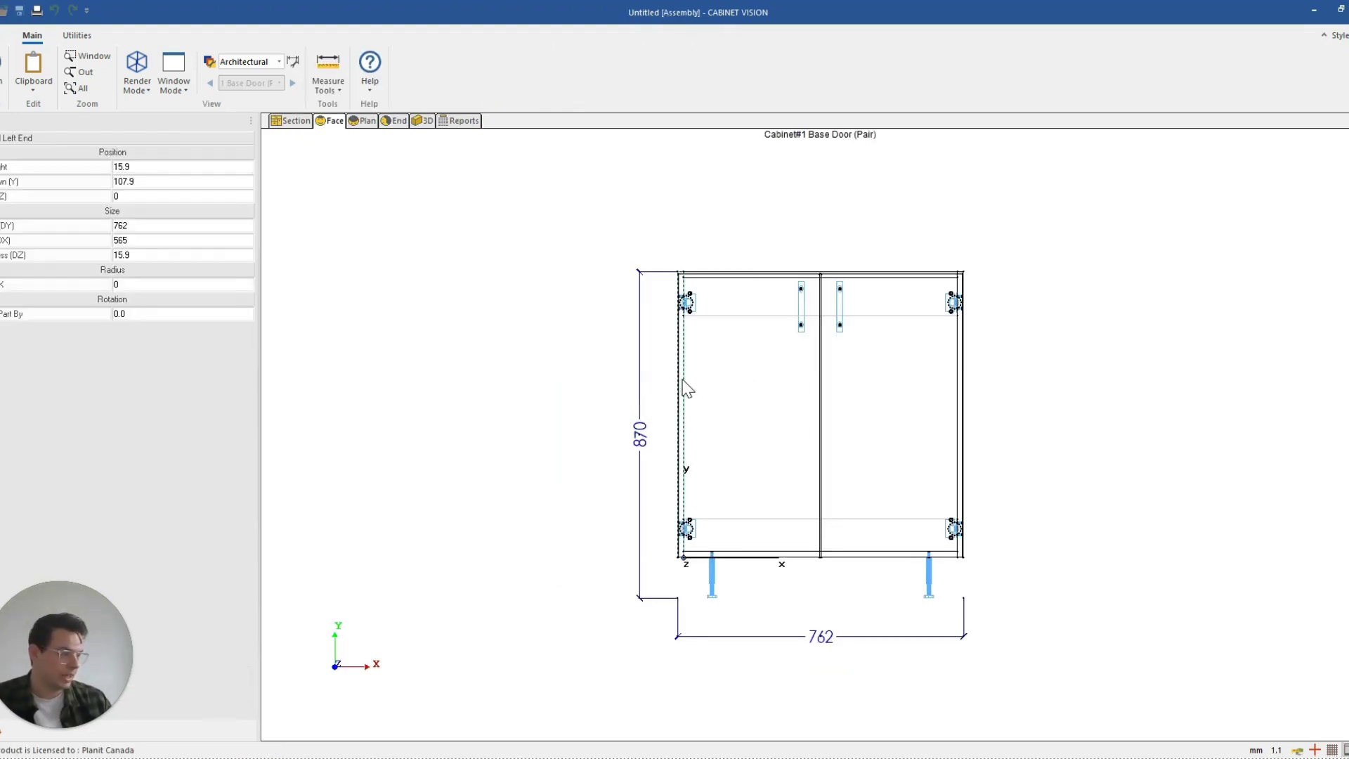
right_click(685, 388)
left_click(673, 592)
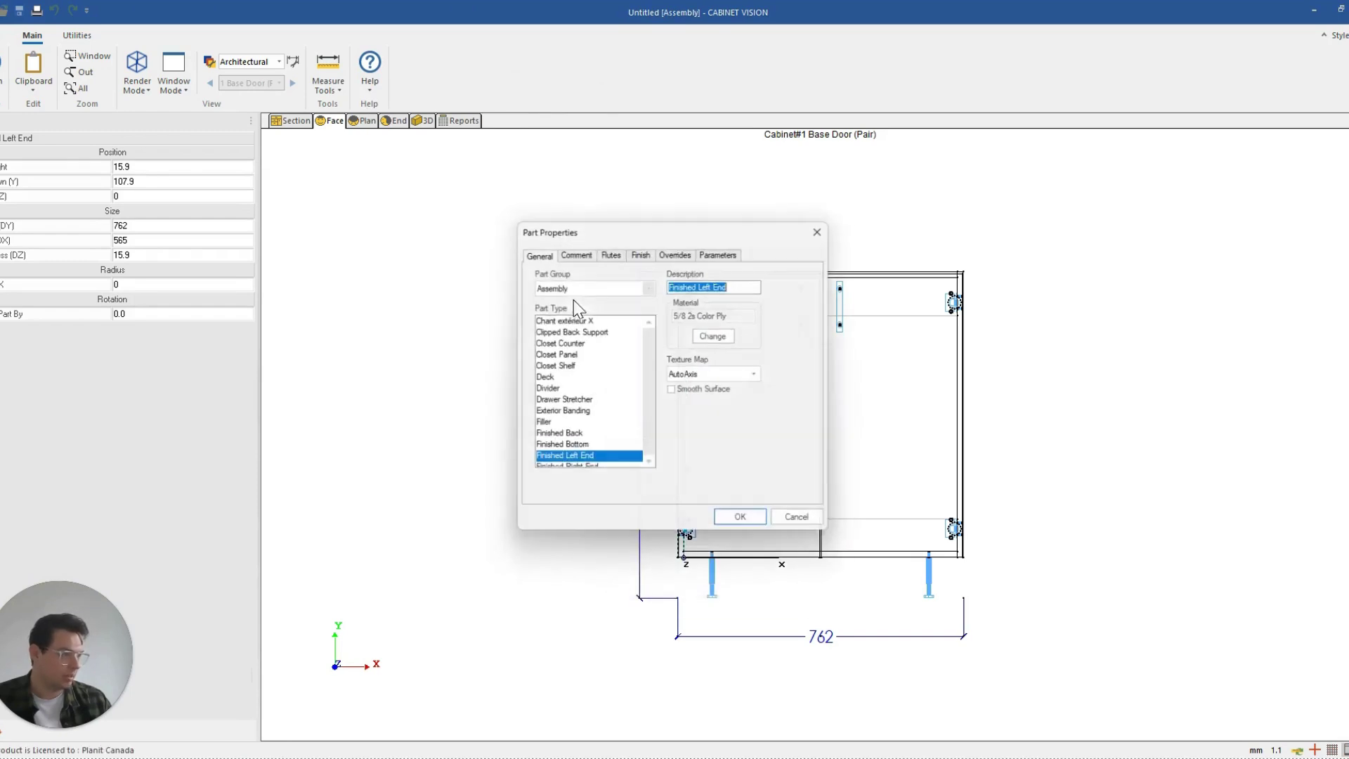
left_click(576, 251)
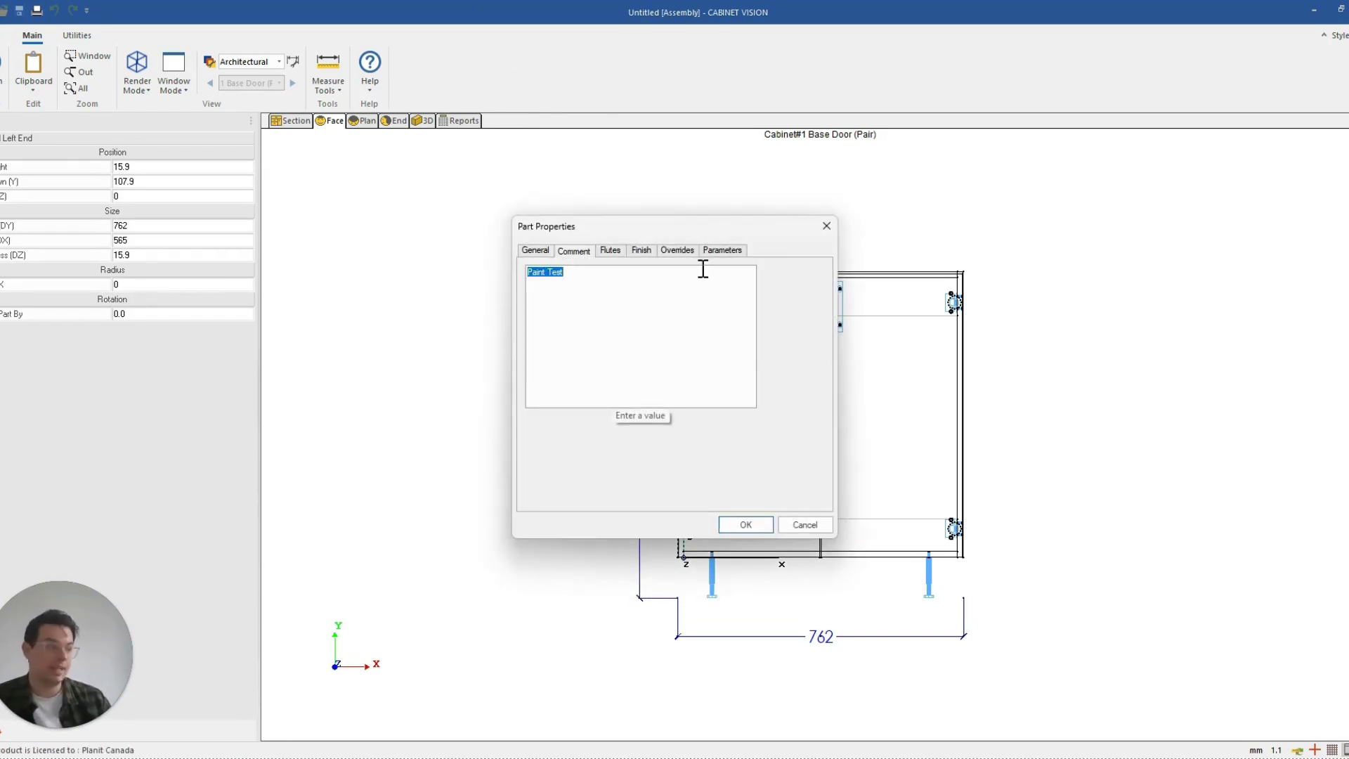
left_click(826, 226)
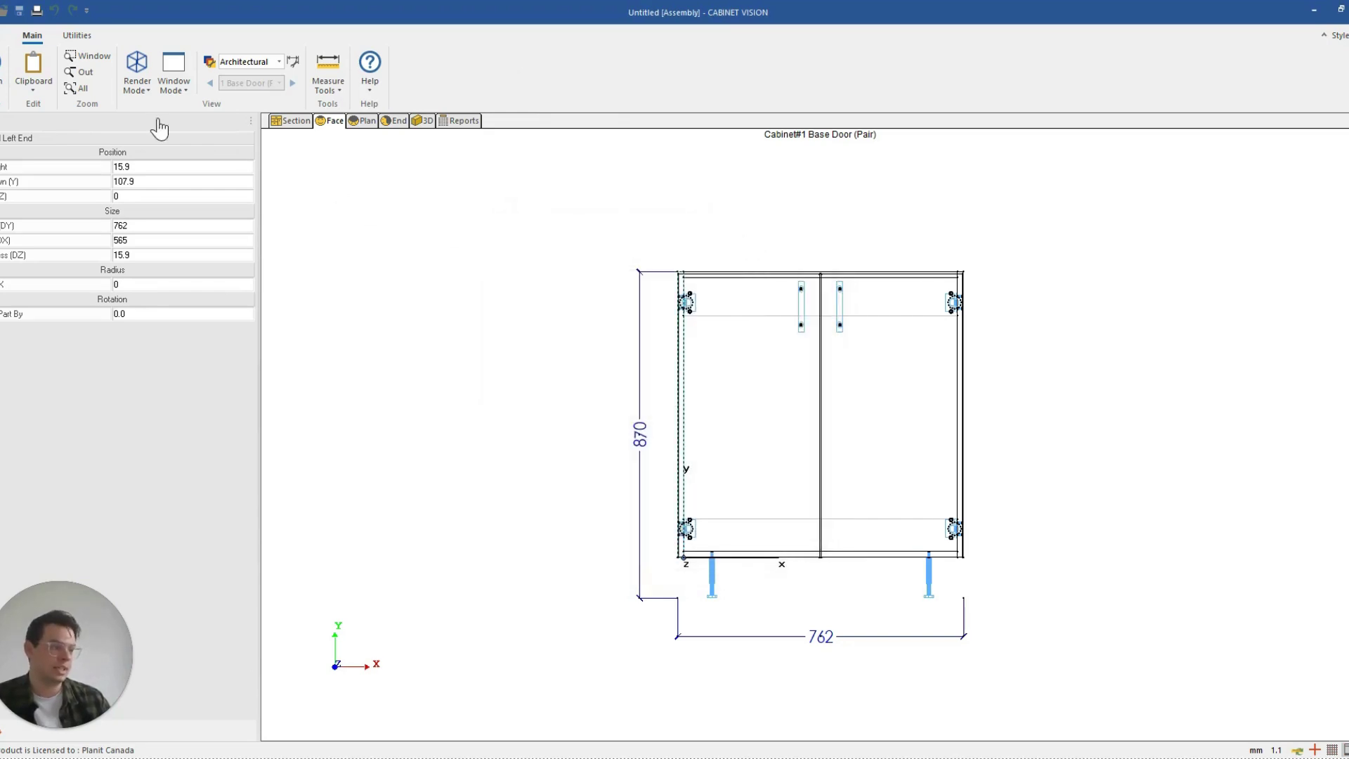
left_click(3, 66)
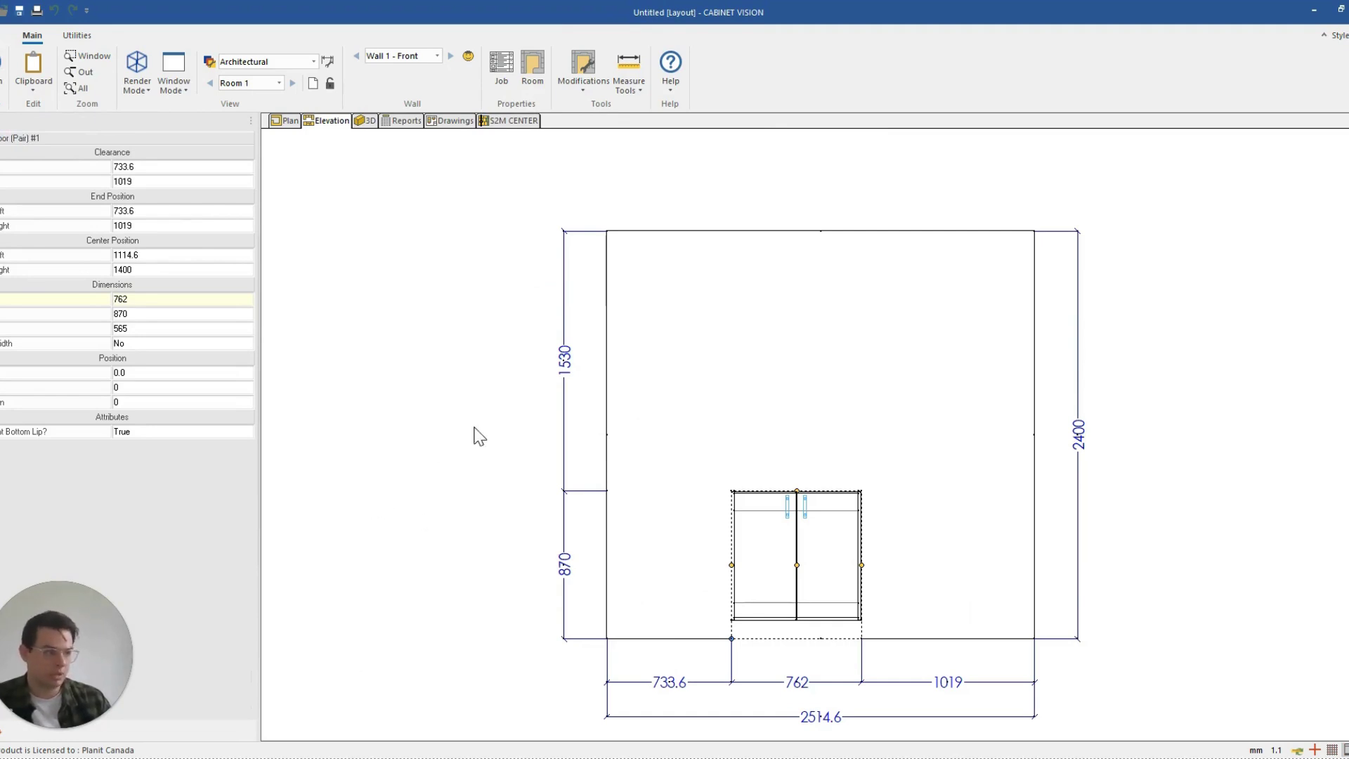
Step: Nest the job's parts in S2M Center and view the first Color Ply sheet
left_click(513, 120)
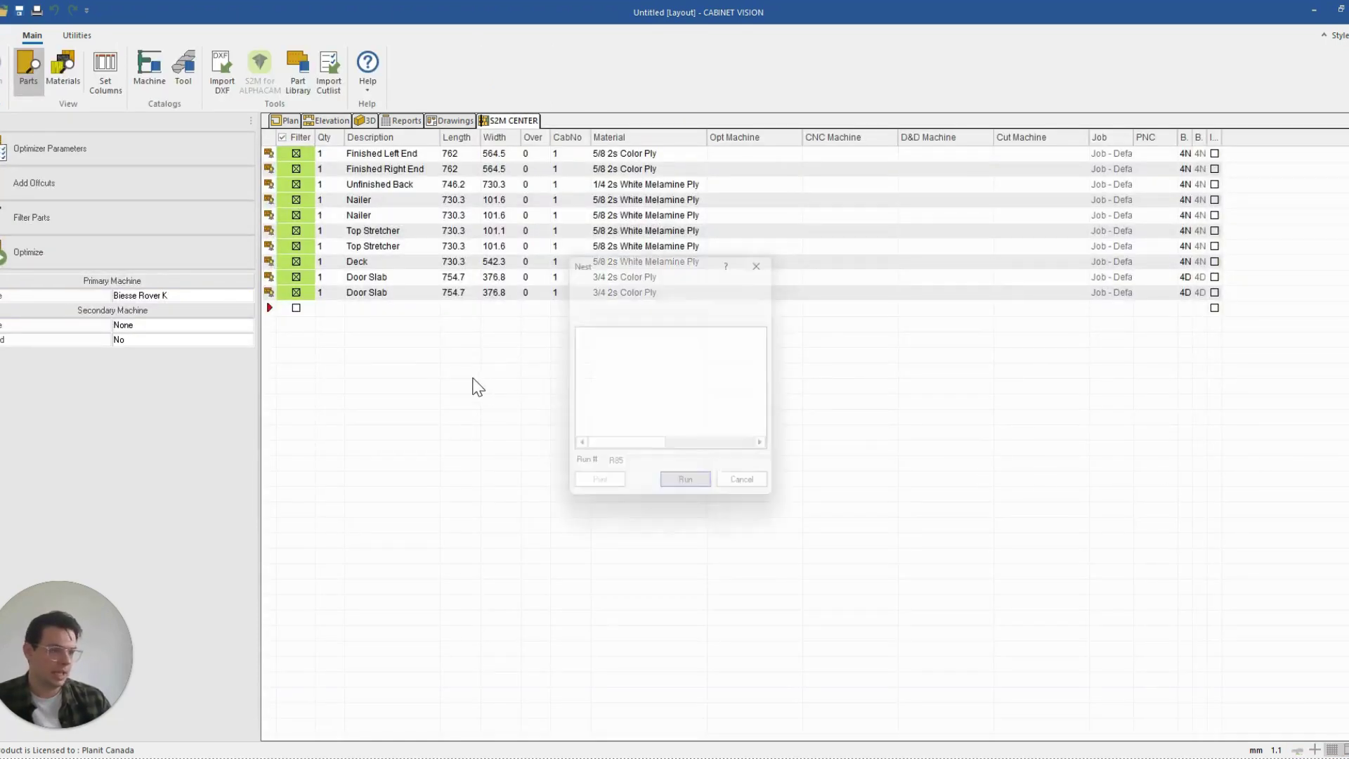
left_click(699, 493)
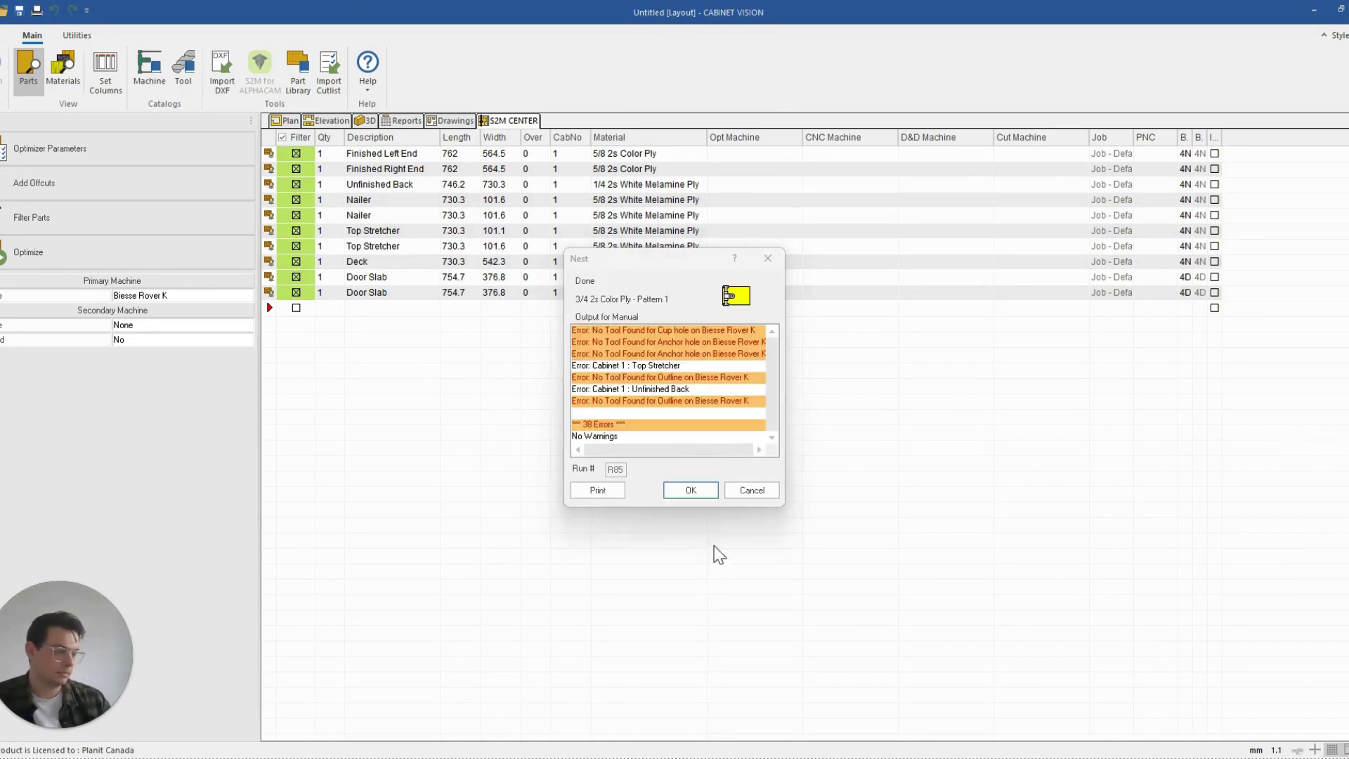
left_click(691, 491)
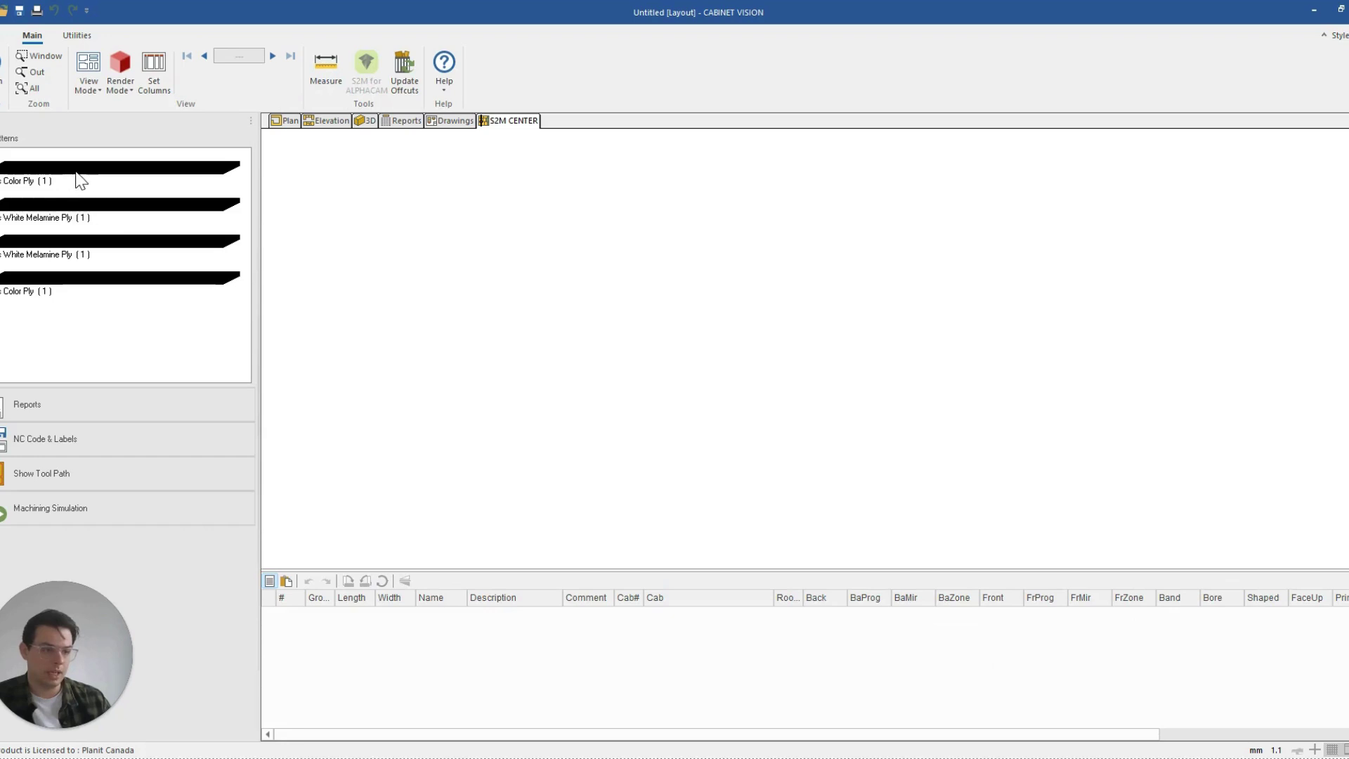
left_click(76, 181)
Step: Preview the Part Labels COPY and PicPart Labels reports showing Paint Test on both ends
left_click(52, 408)
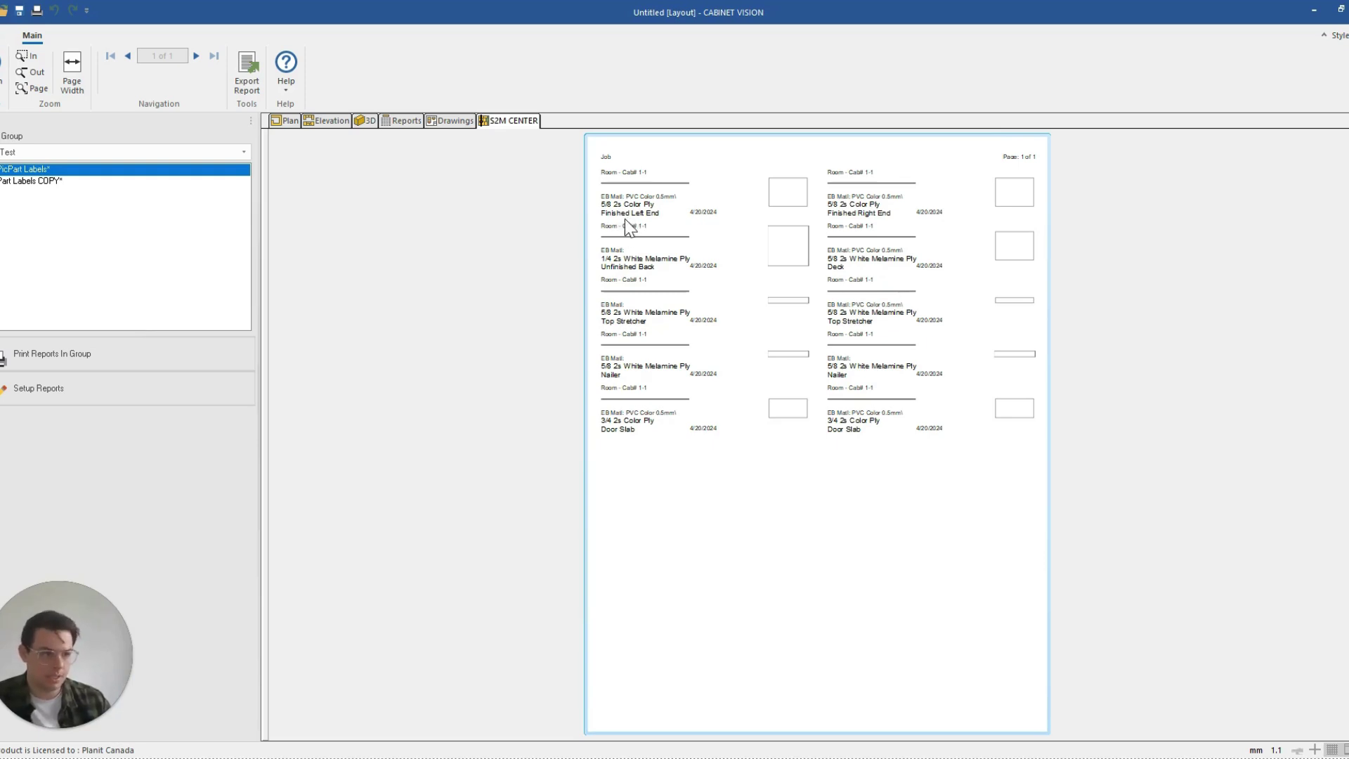
left_click(31, 187)
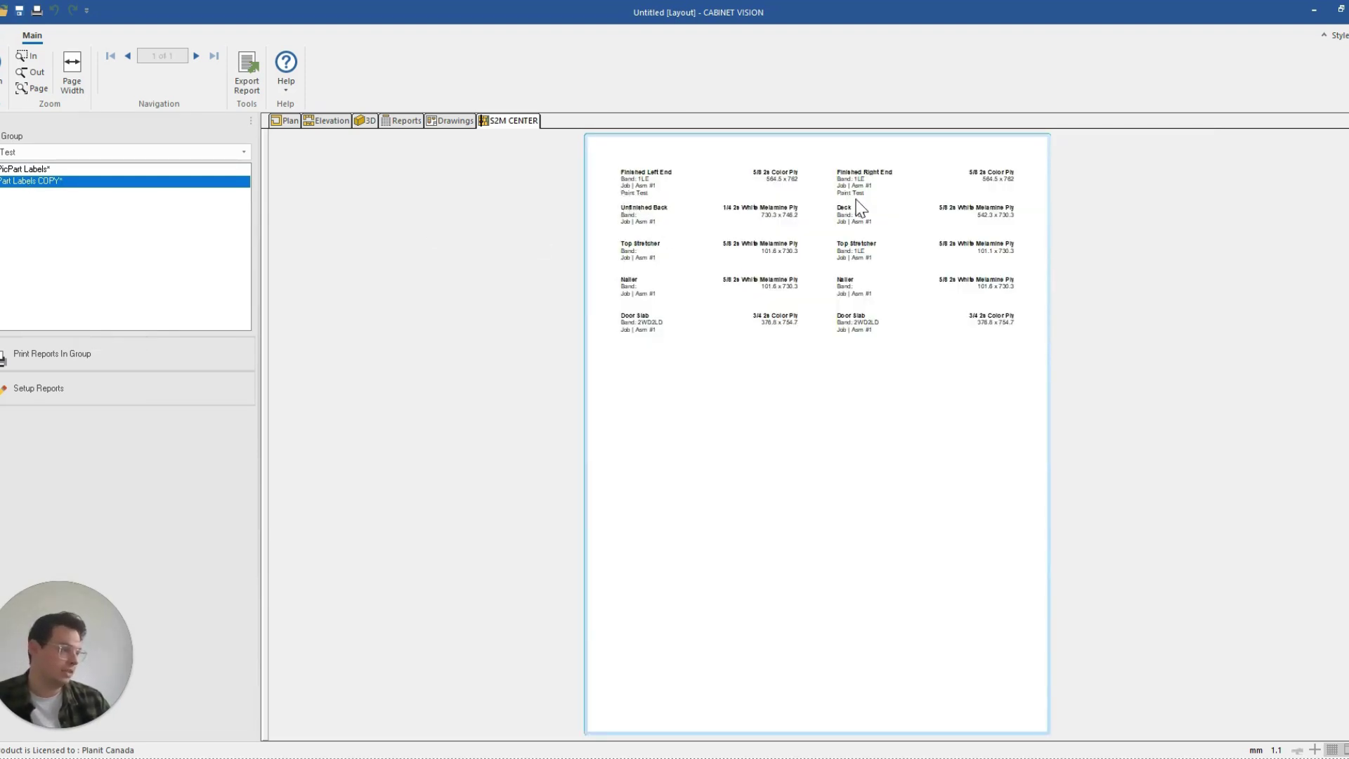
left_click(44, 171)
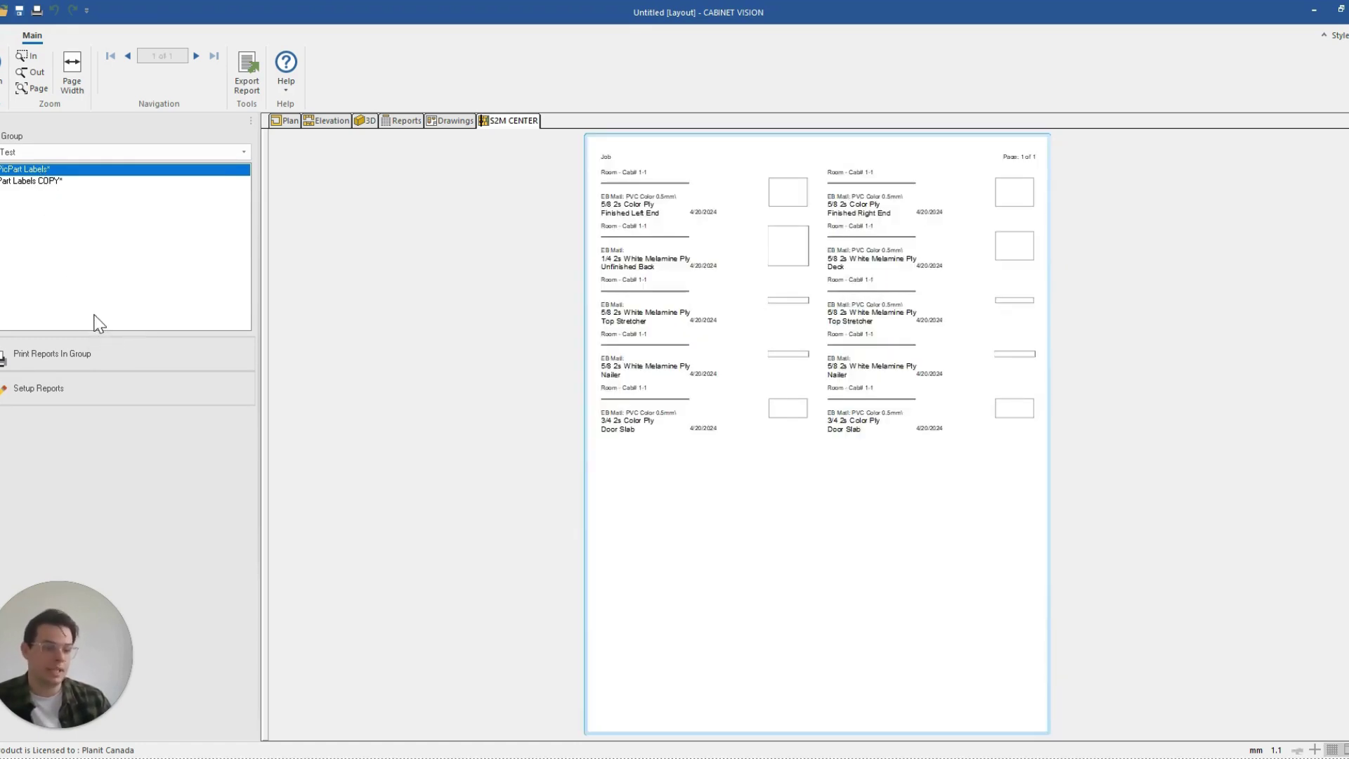
Step: Open the PicPart Labels report's advanced properties and show its PartList data table
left_click(44, 398)
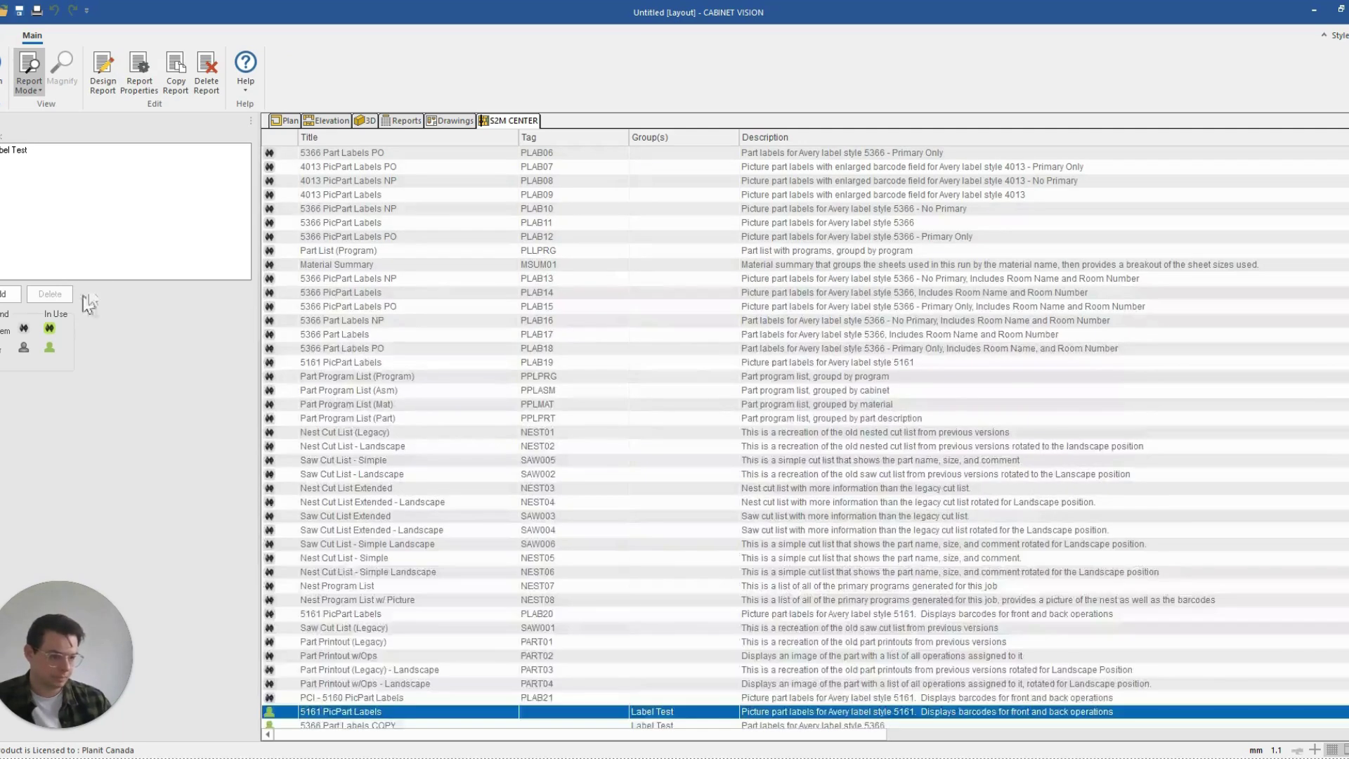
scroll(343, 540, "down", 1)
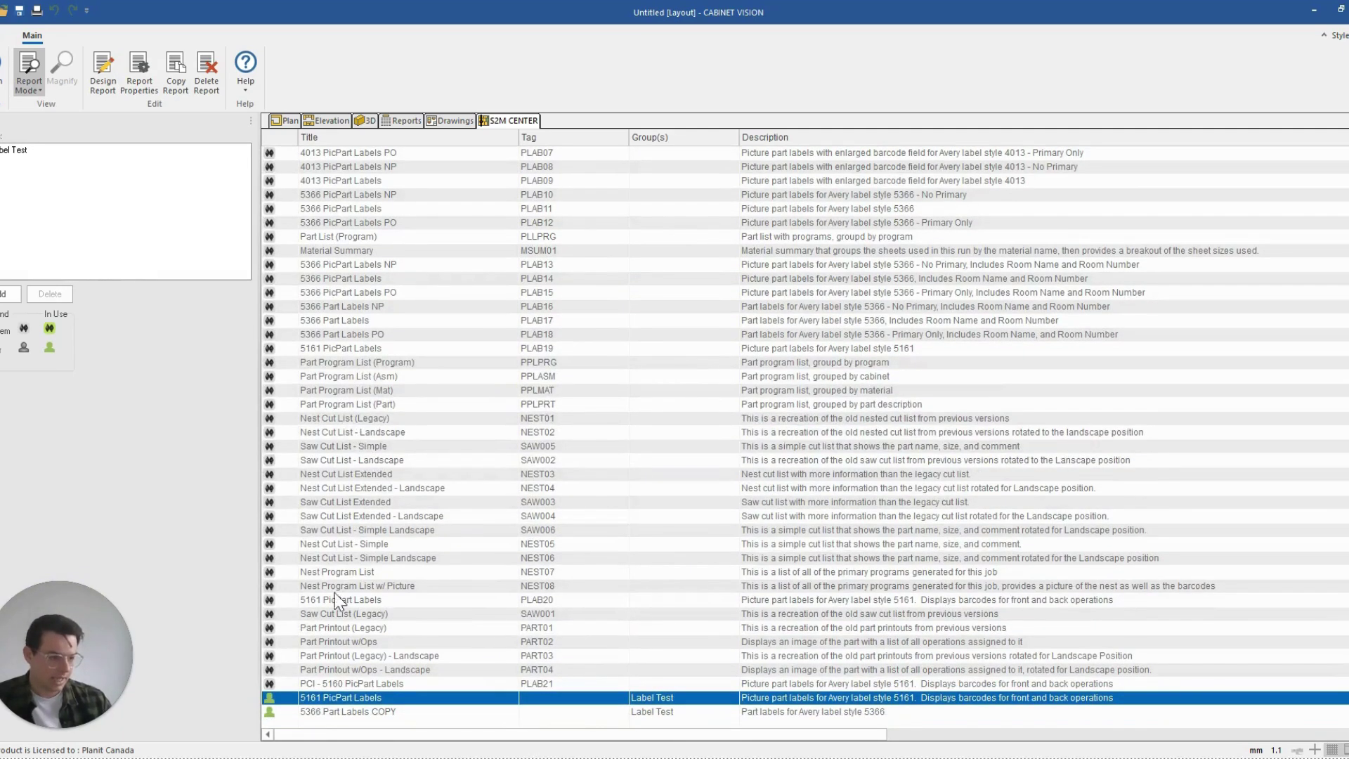
right_click(287, 697)
left_click(372, 676)
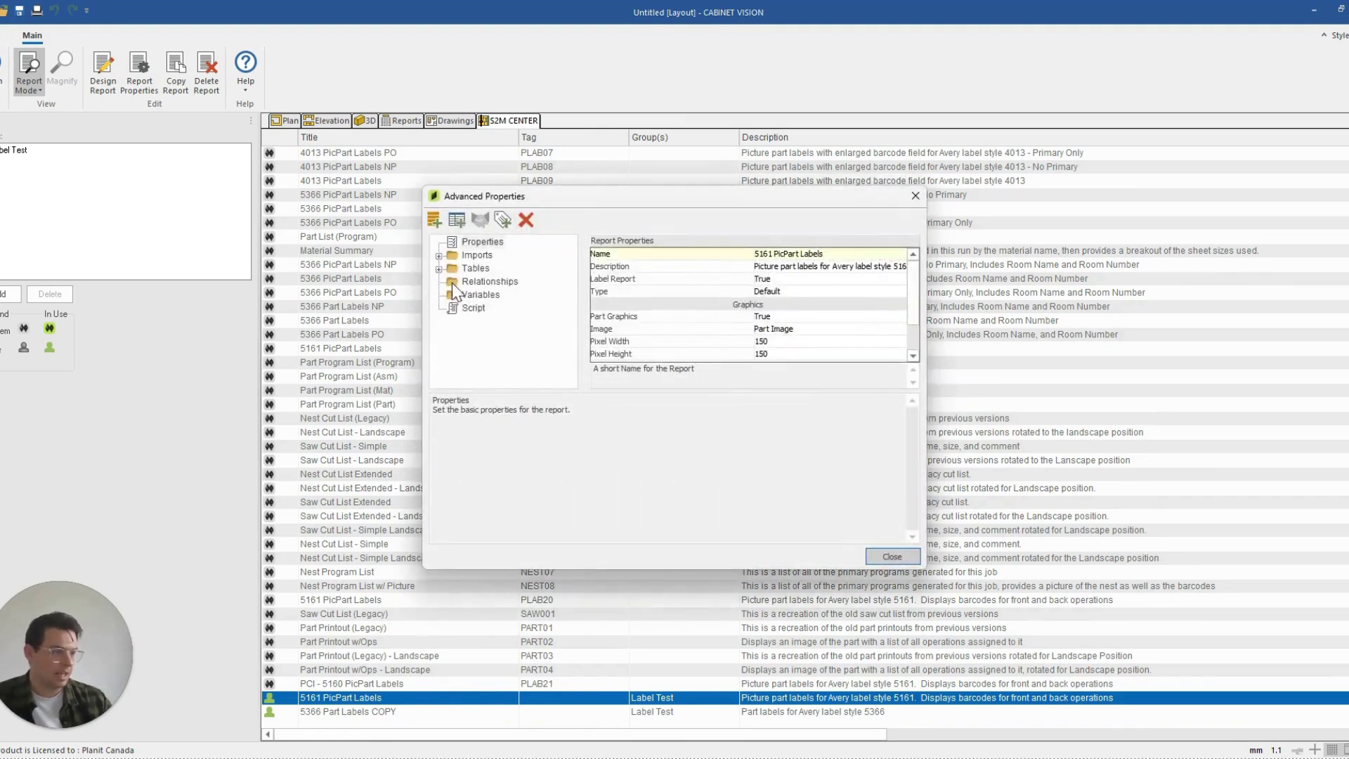
left_click(439, 269)
left_click(476, 282)
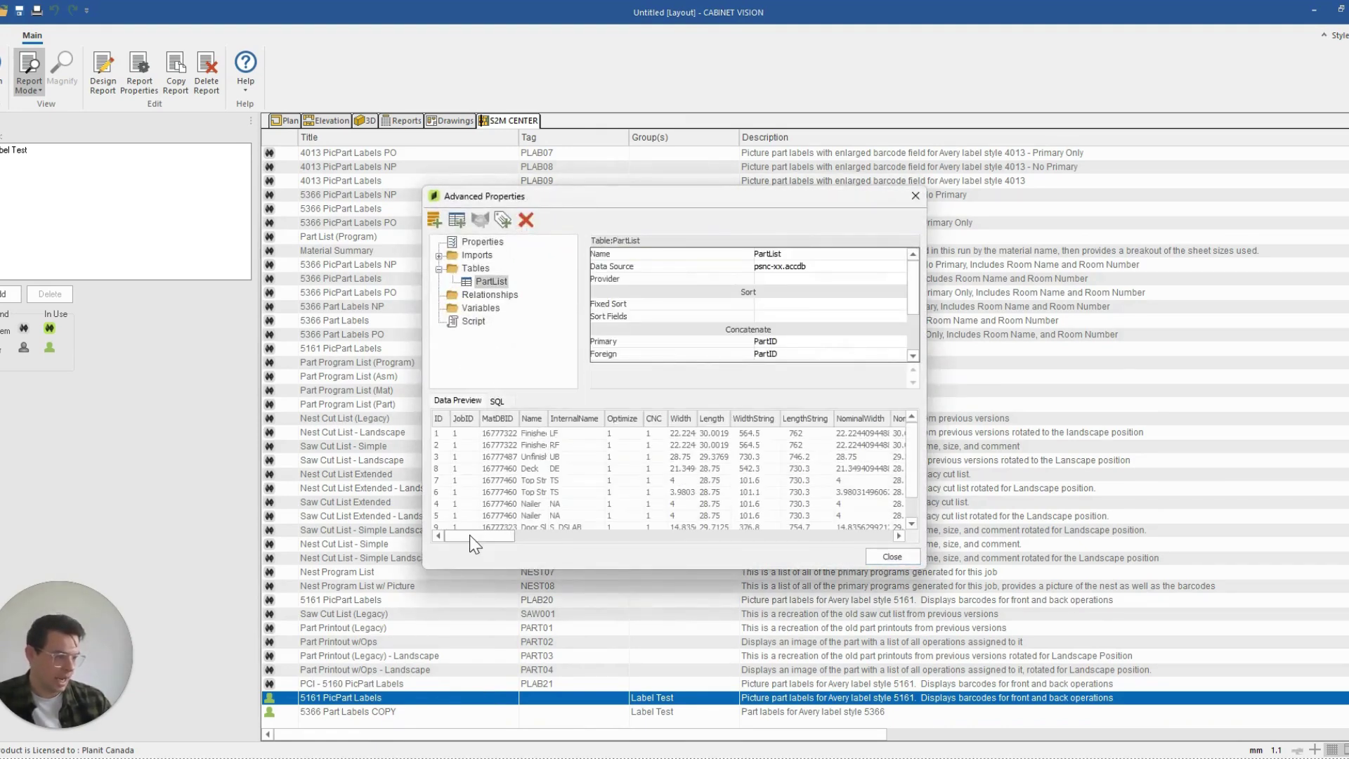
left_click_drag(470, 533, 504, 534)
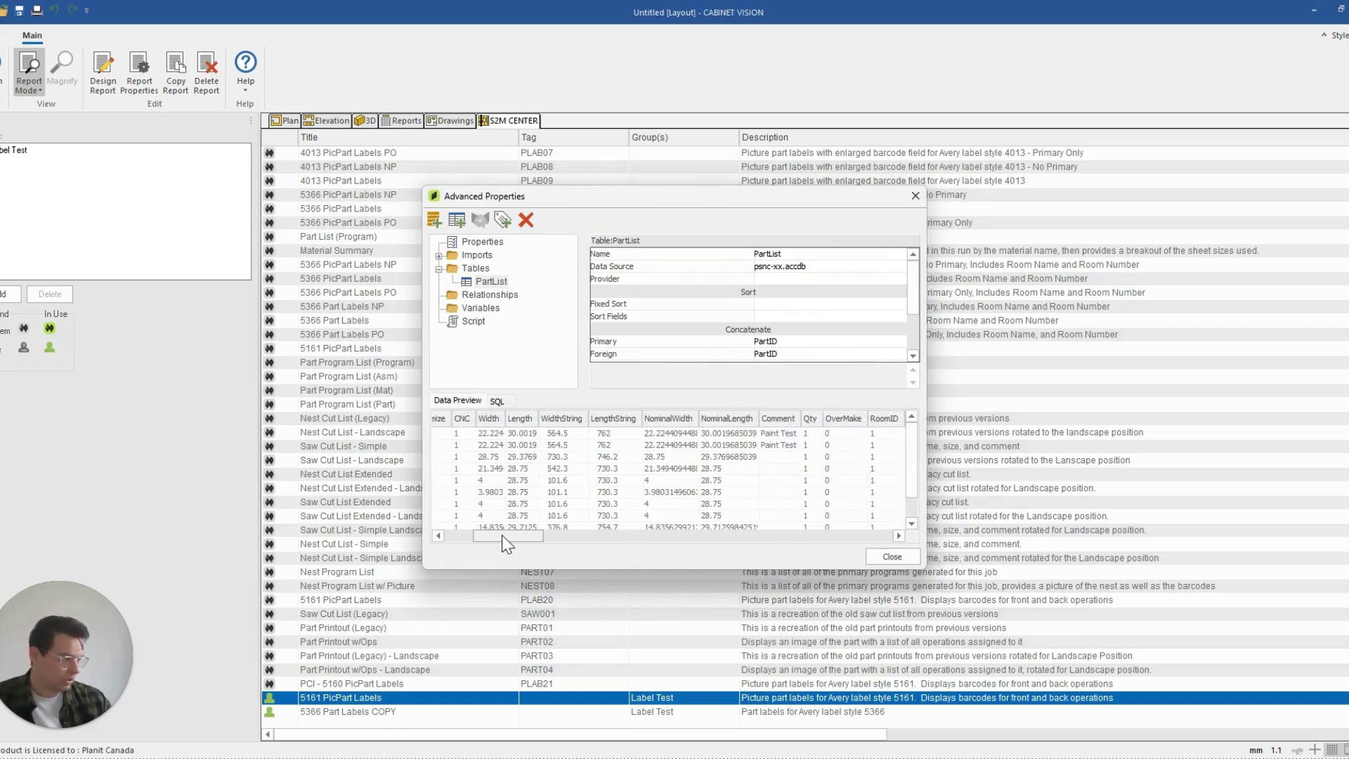
Step: Check the Paint Test comment rows in the data preview, widening Name, then close the properties
left_click(750, 436)
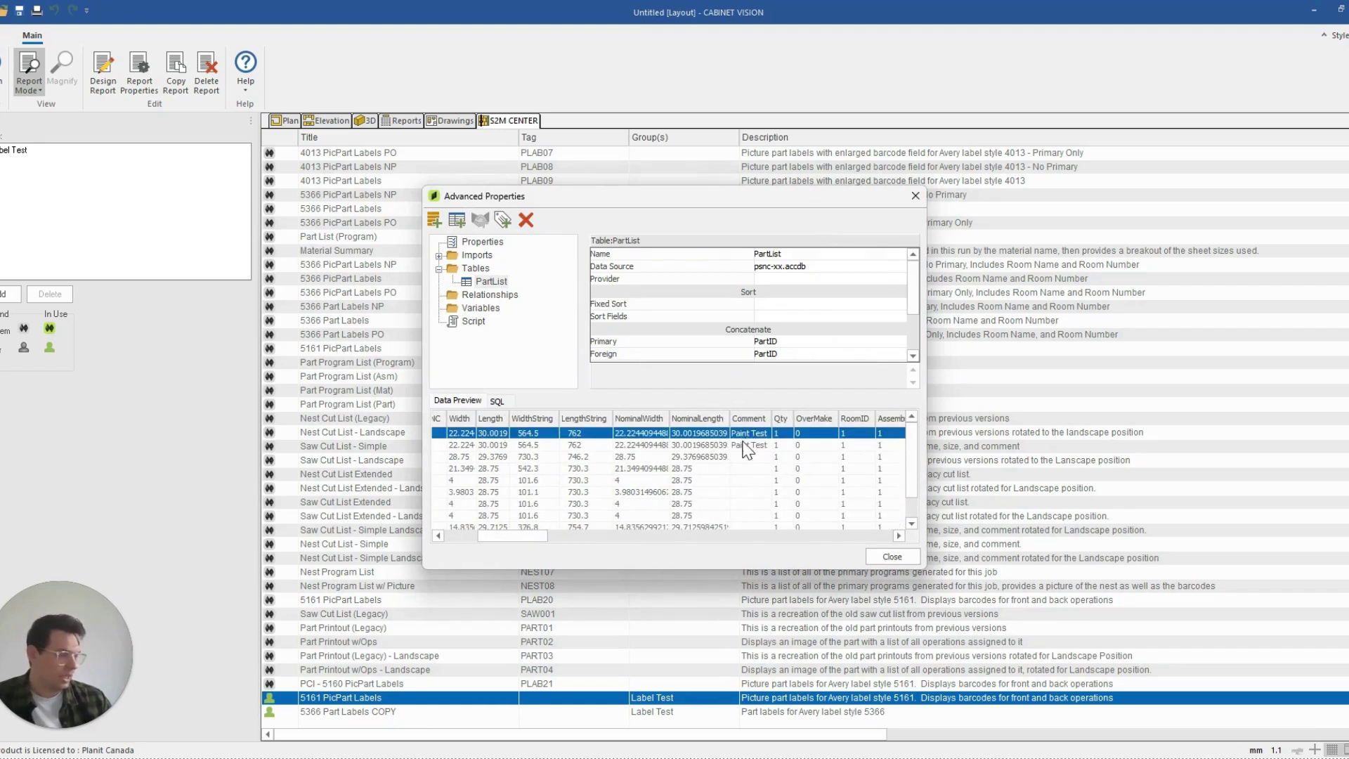
left_click_drag(528, 541, 434, 532)
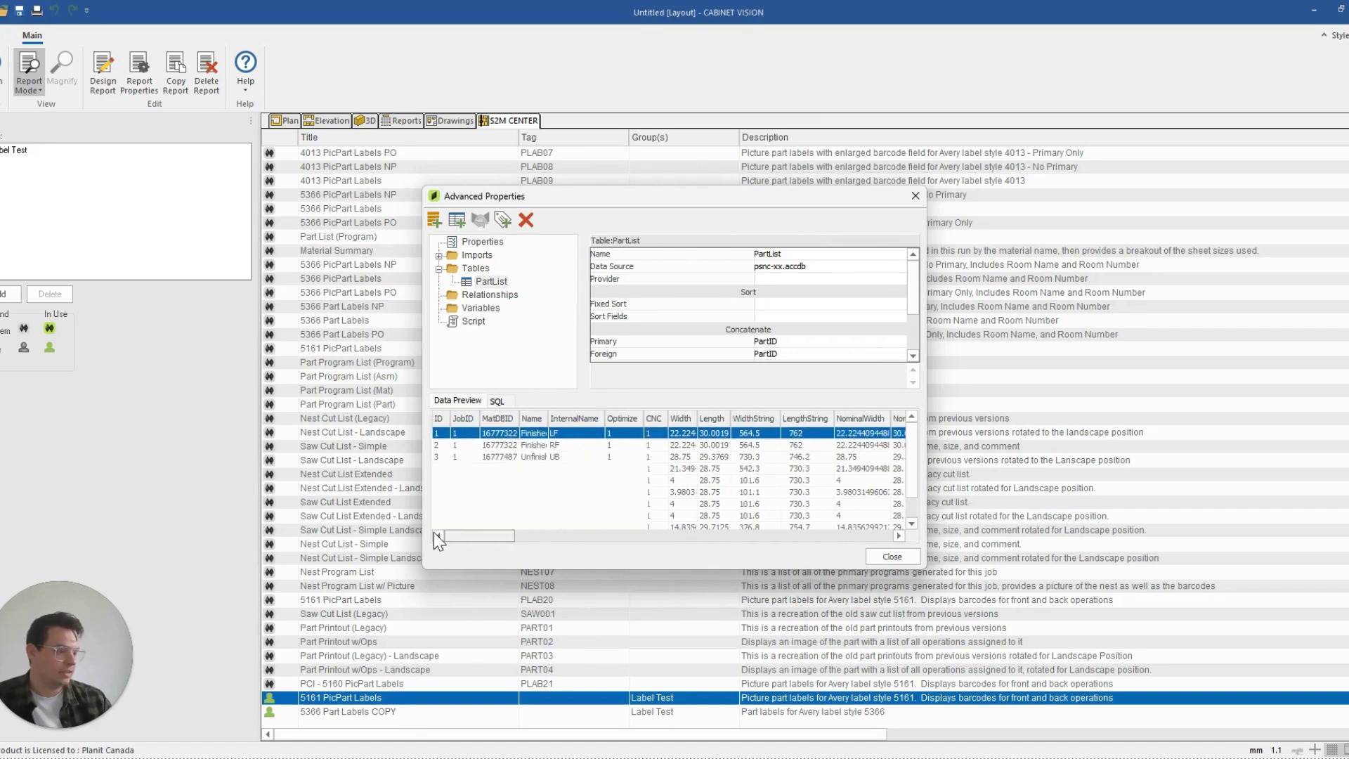
left_click_drag(548, 419, 602, 420)
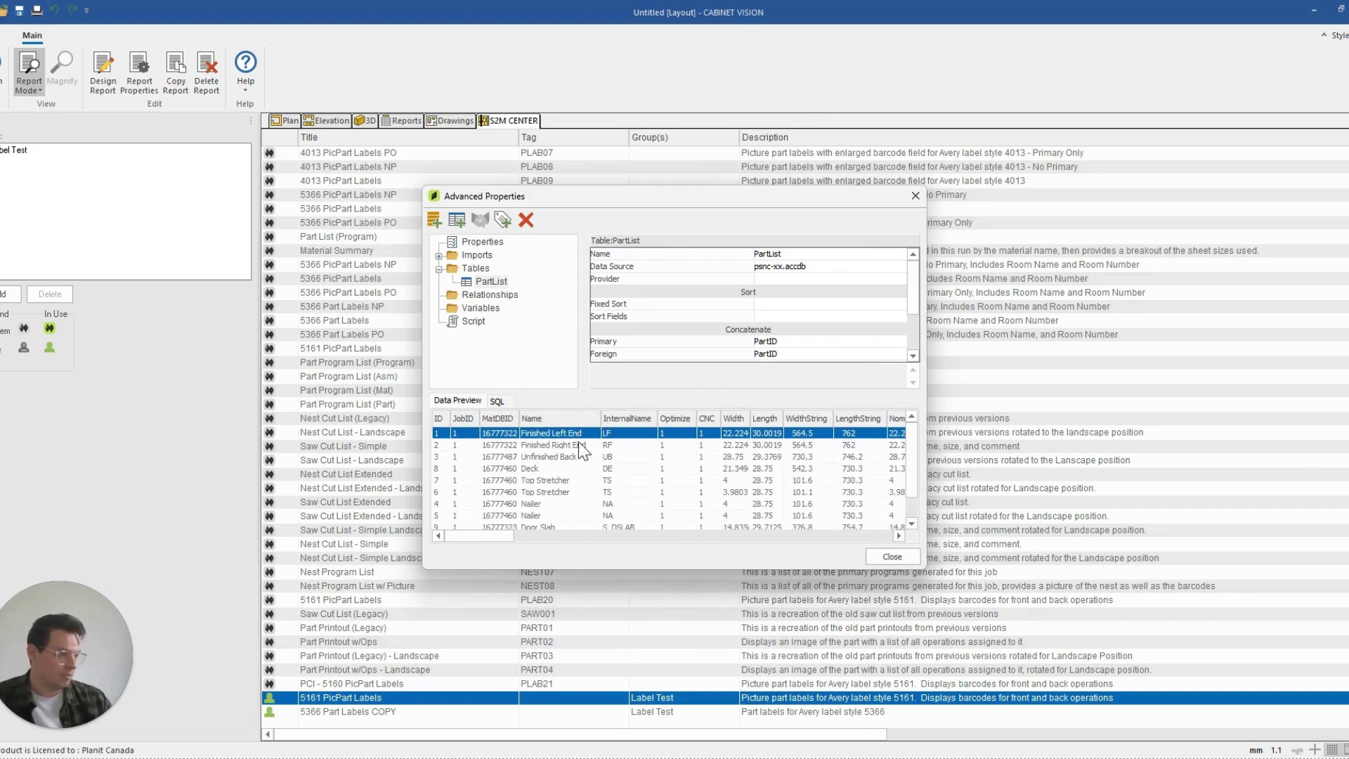
left_click_drag(479, 540, 527, 541)
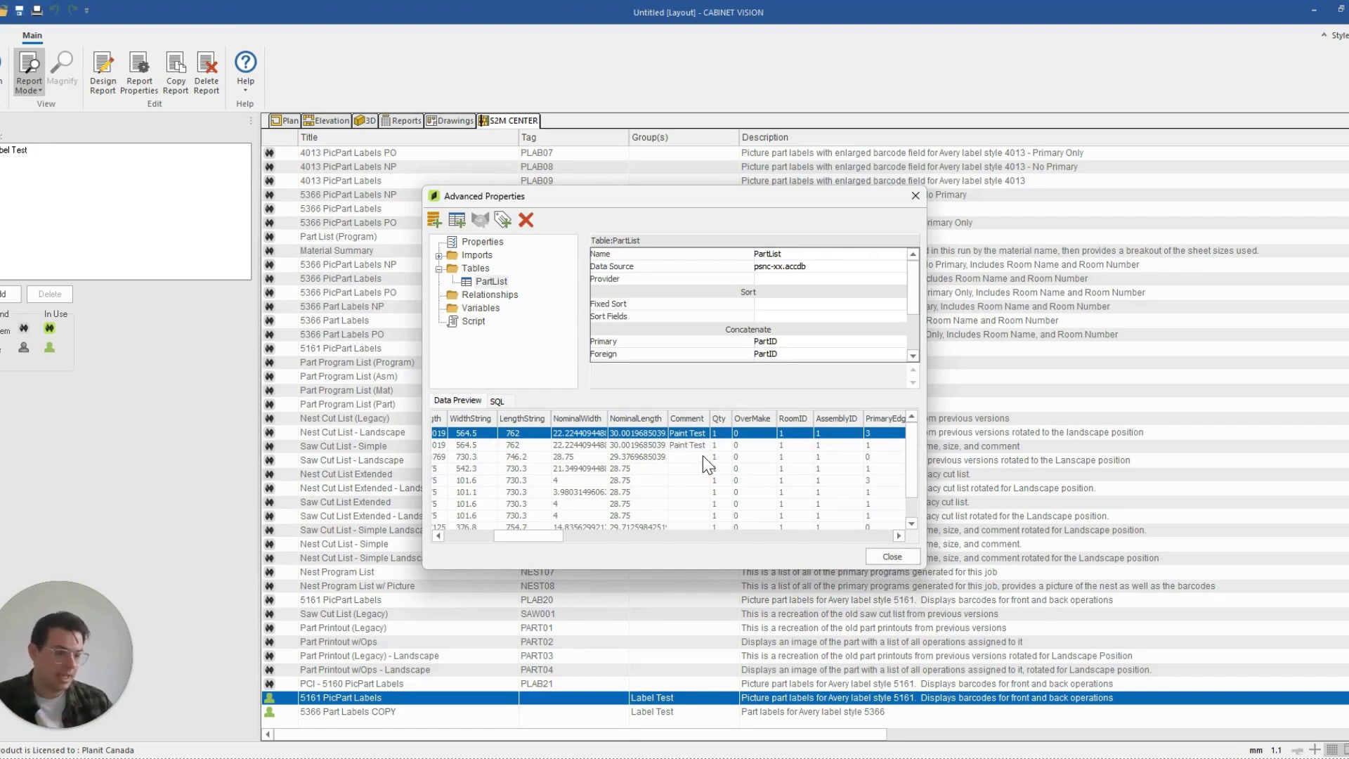
left_click(888, 558)
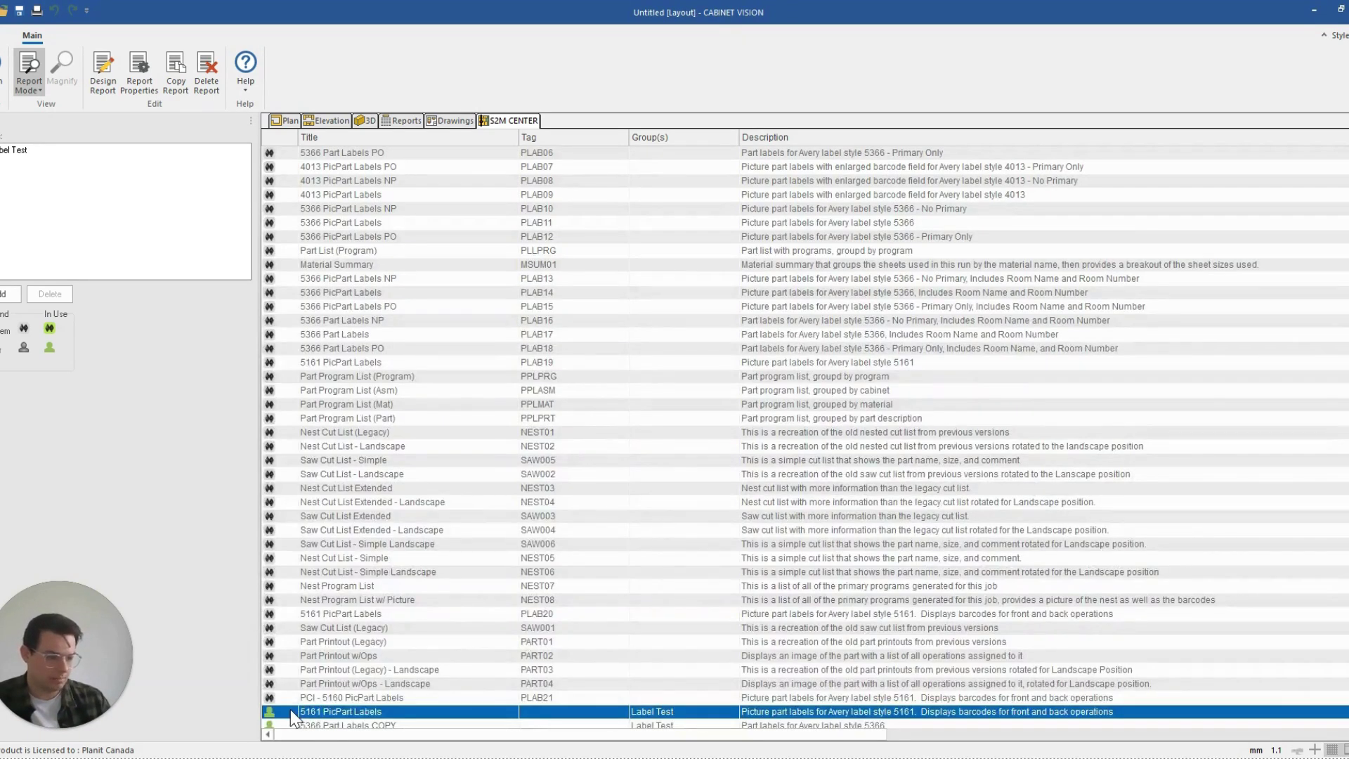
Step: Edit the 5161 PicPart Labels layout and start editing its empty text line
right_click(293, 717)
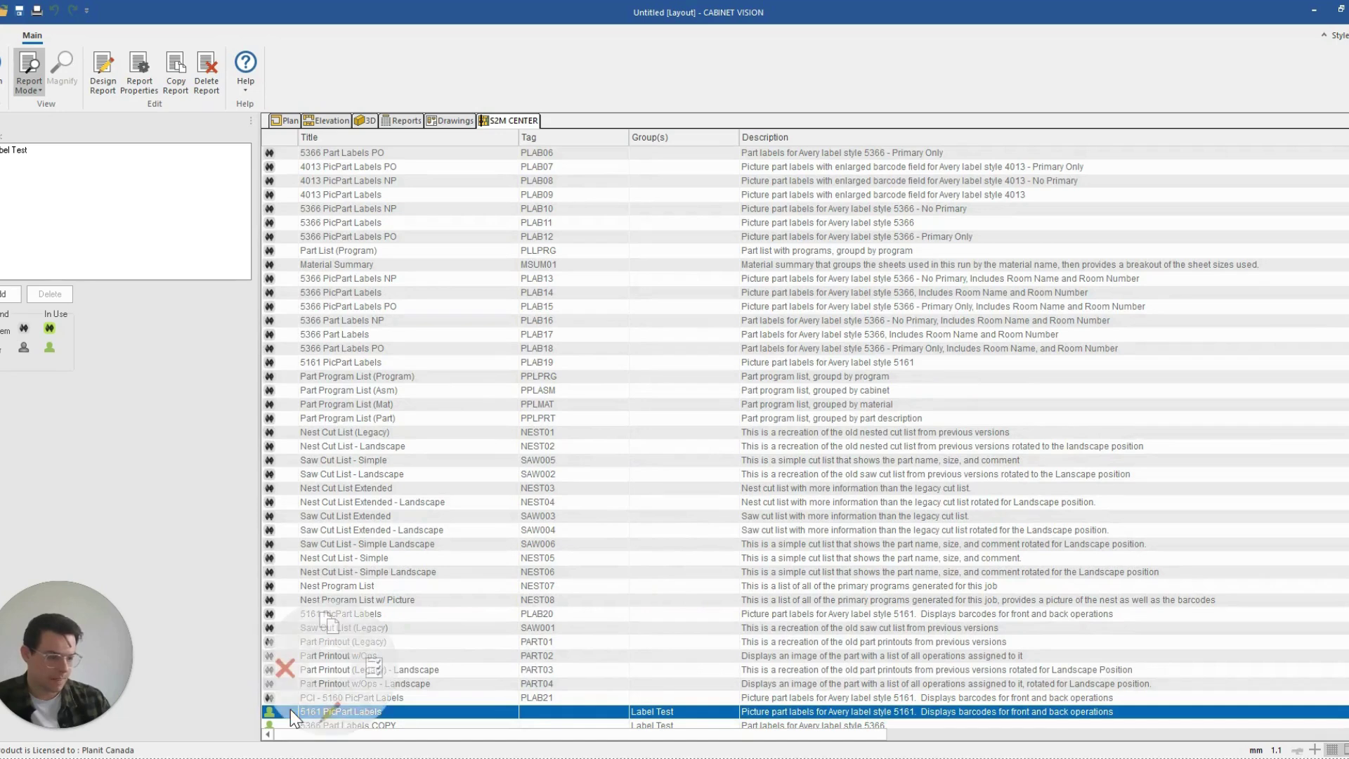
left_click(331, 720)
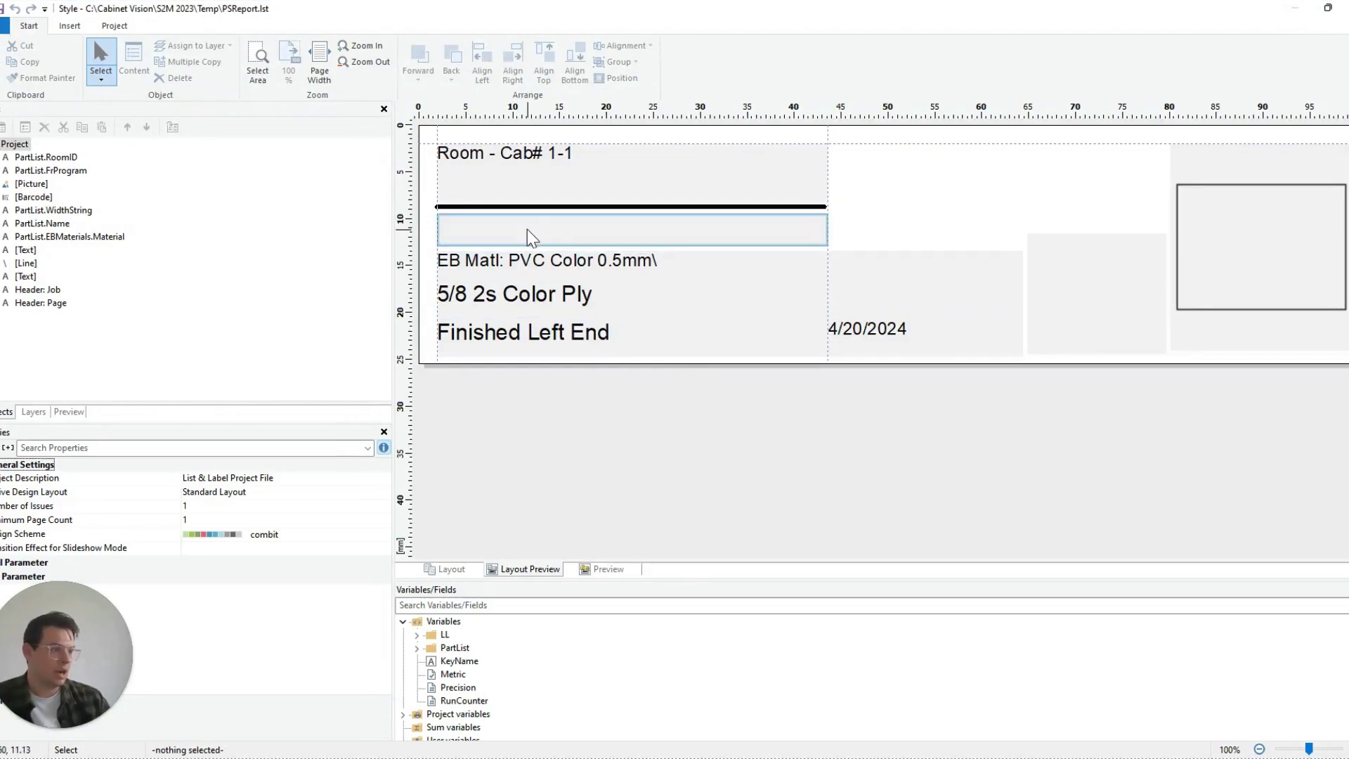
double_click(528, 229)
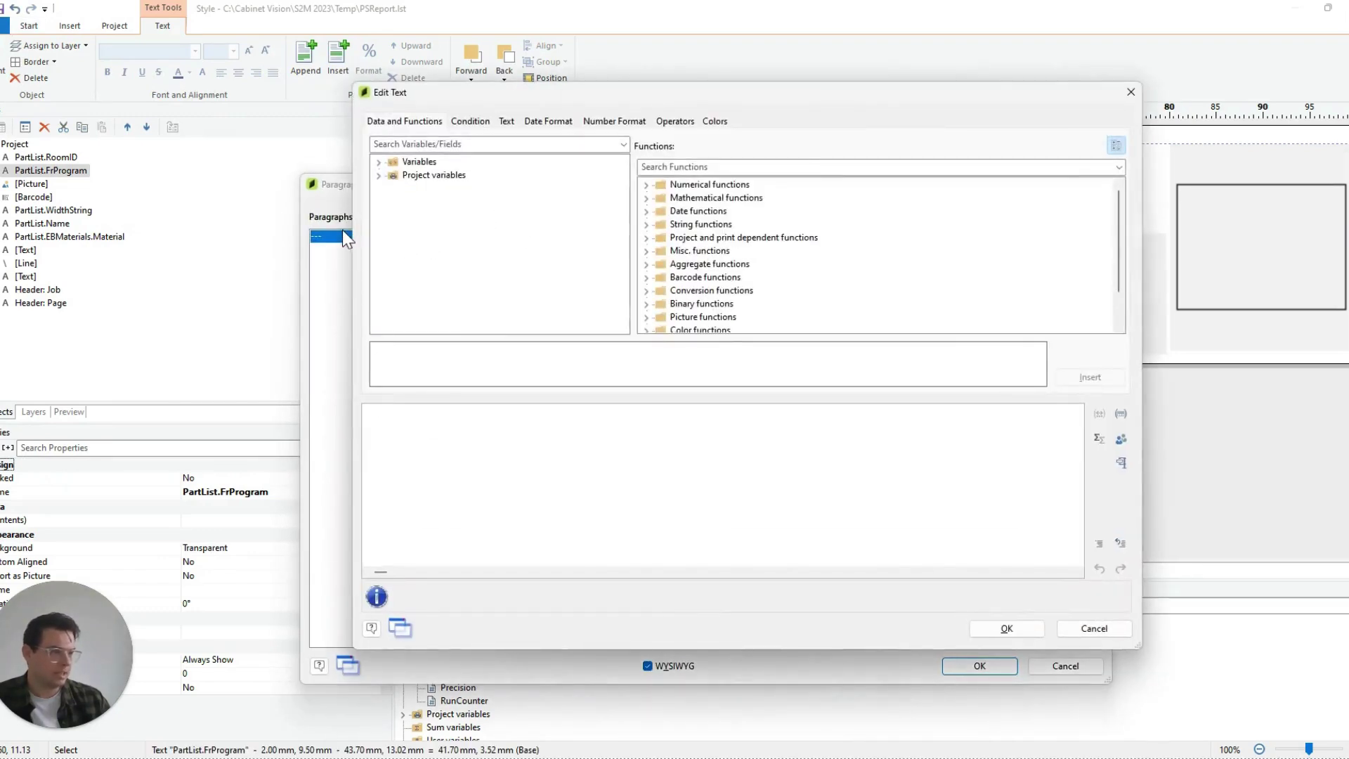
Step: Insert the PartList Comment variable into the text line, confirm it and close the designer
left_click(378, 162)
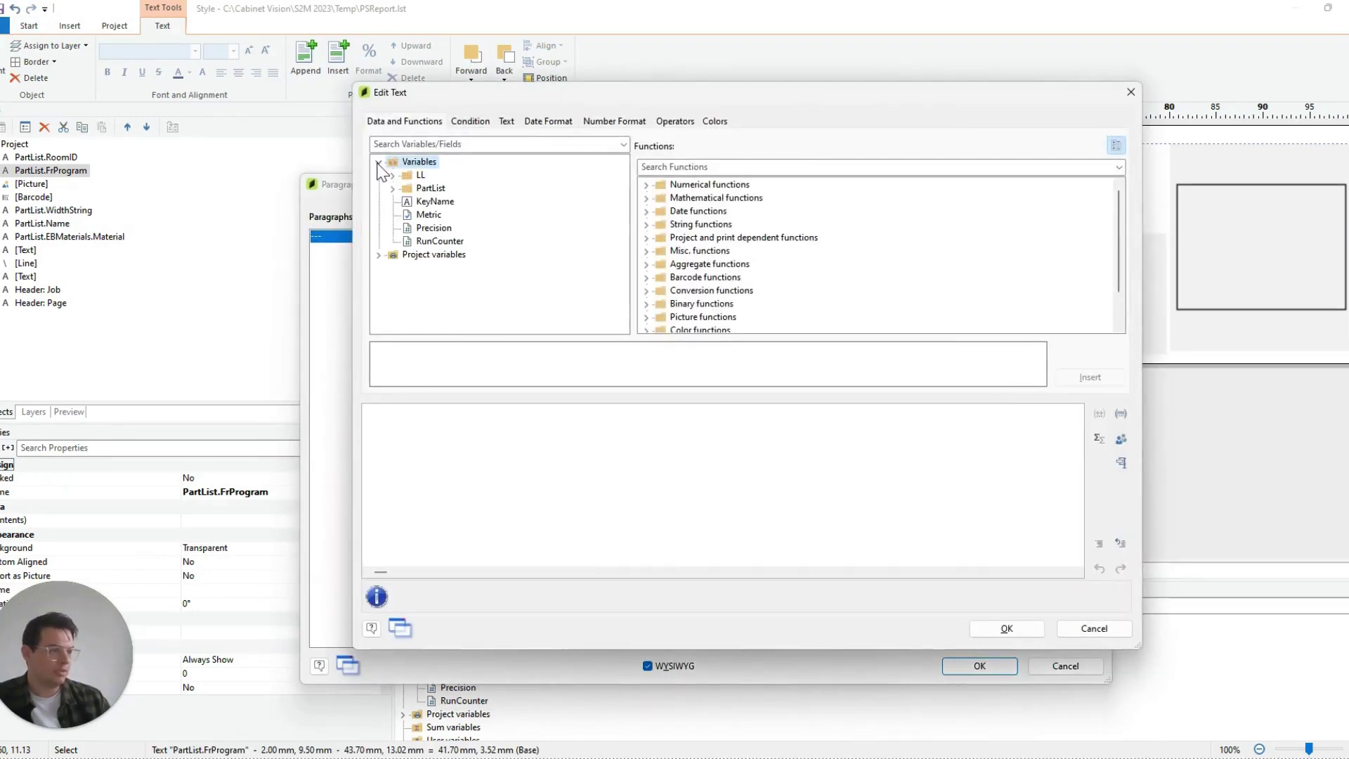
left_click(418, 187)
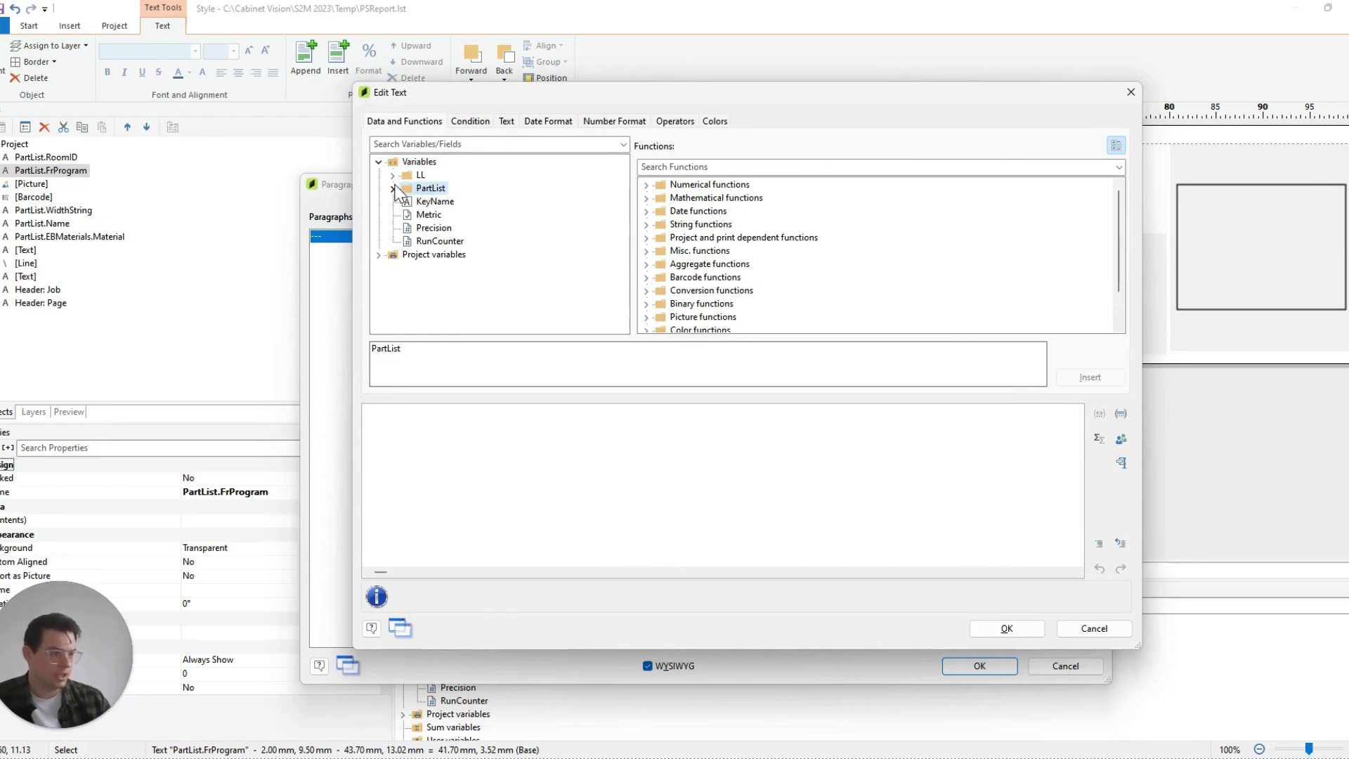
left_click(394, 189)
scroll(454, 232, "down", 1)
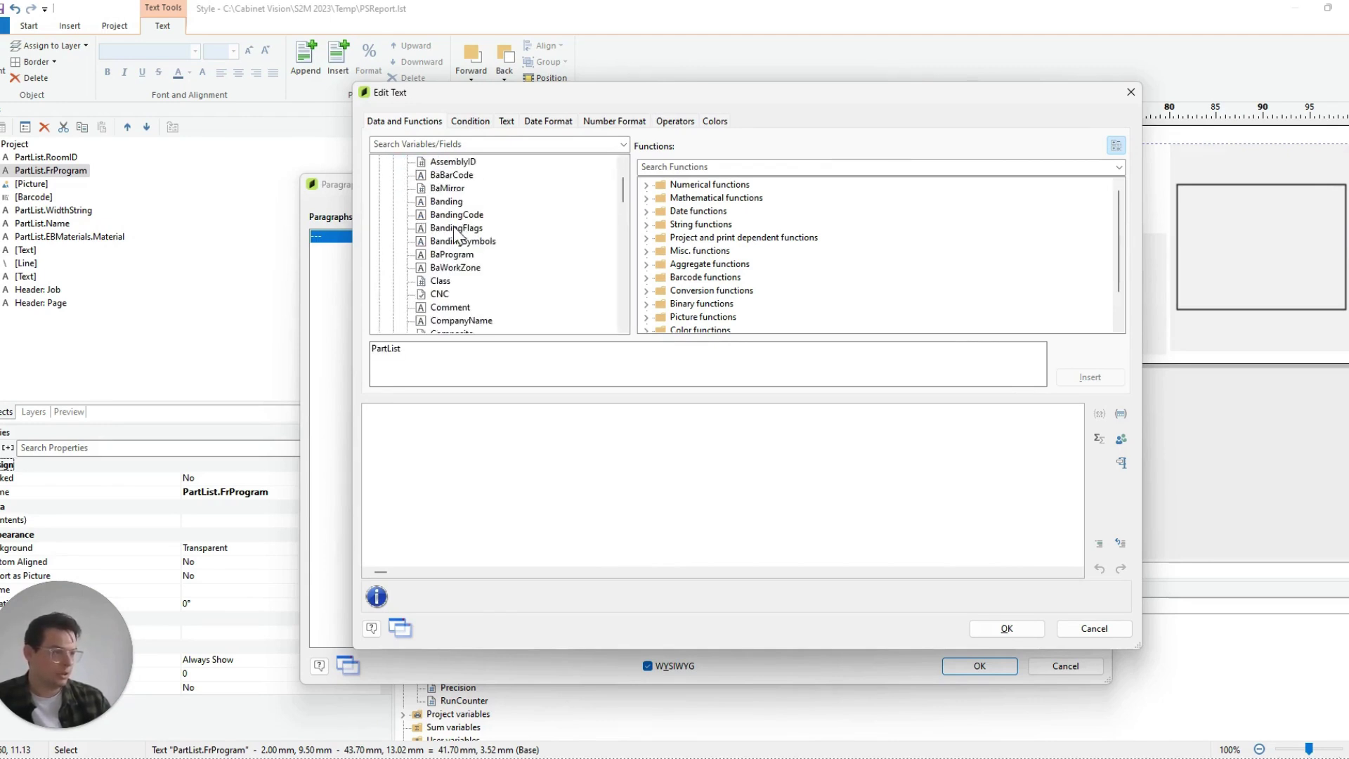
scroll(458, 237, "down", 1)
left_click(452, 272)
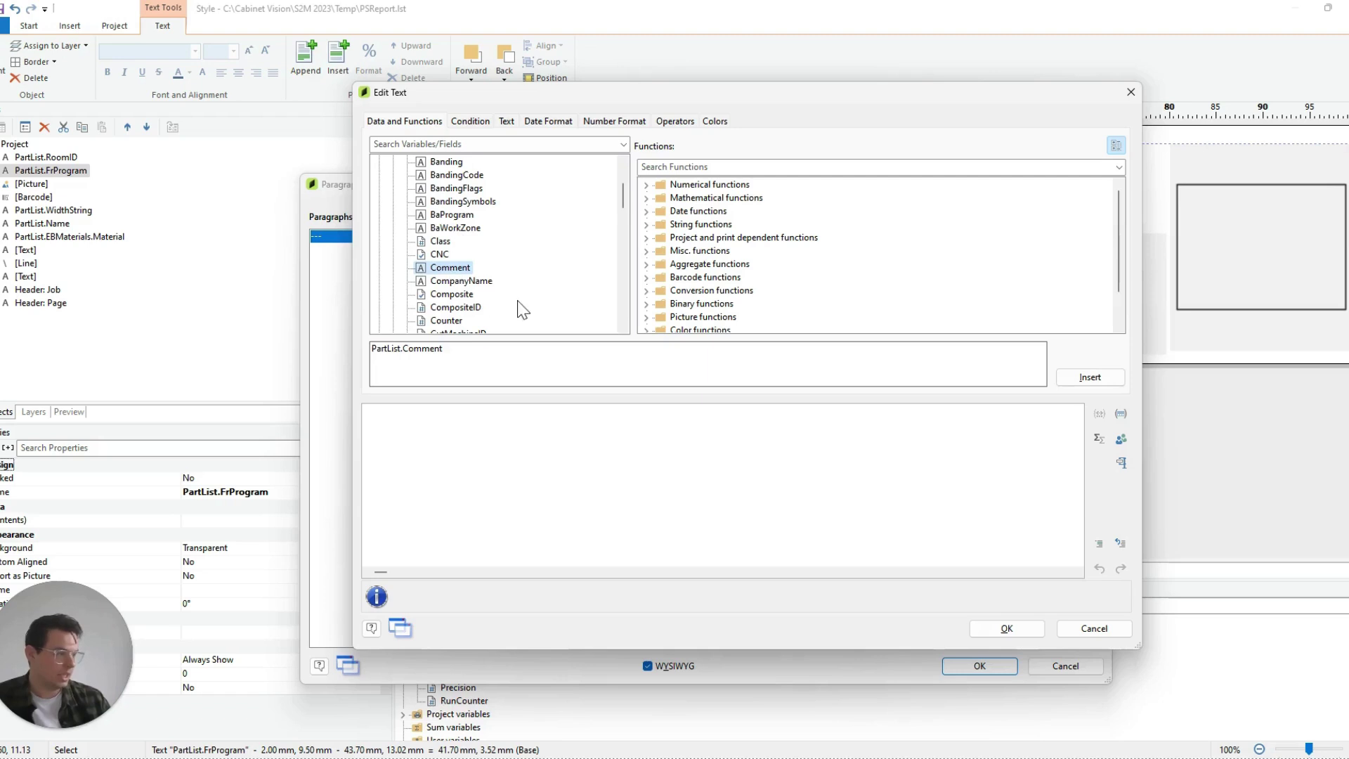
left_click(1102, 378)
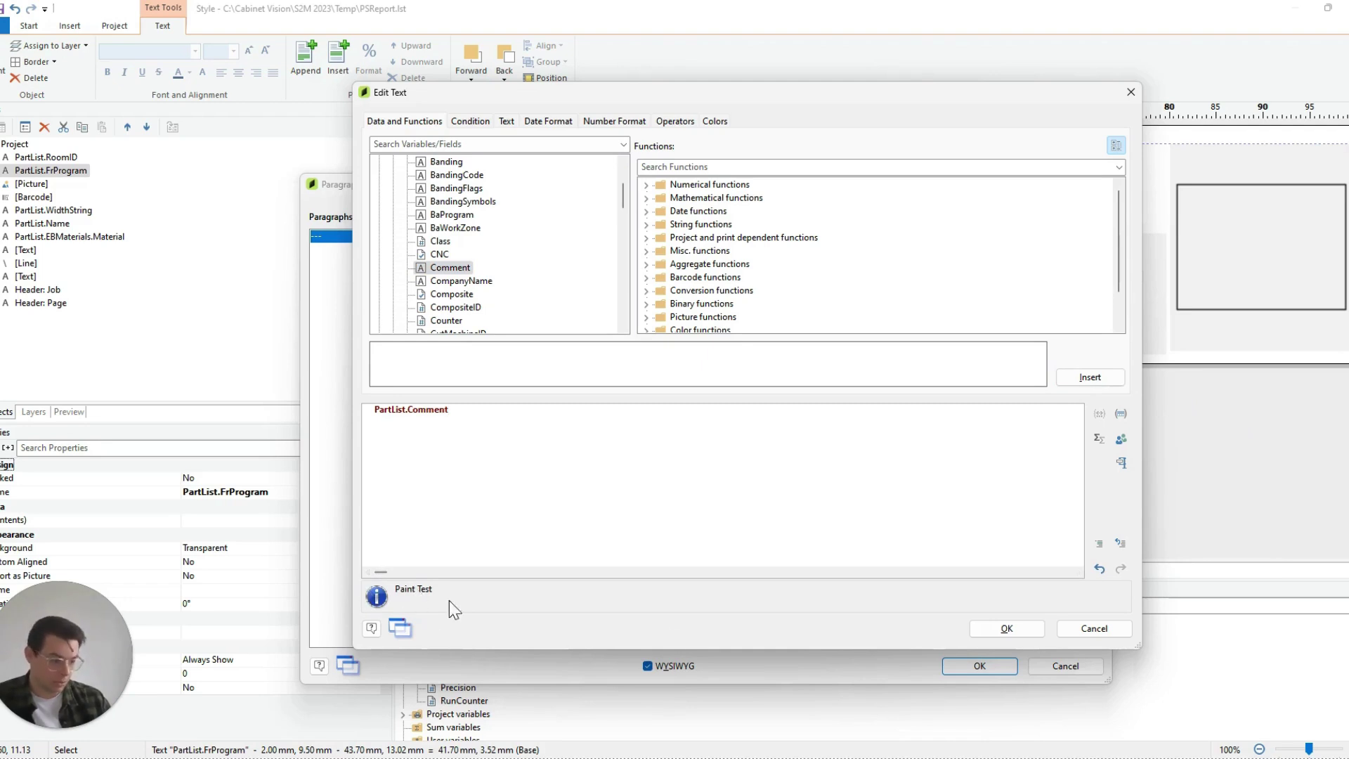
left_click(1004, 631)
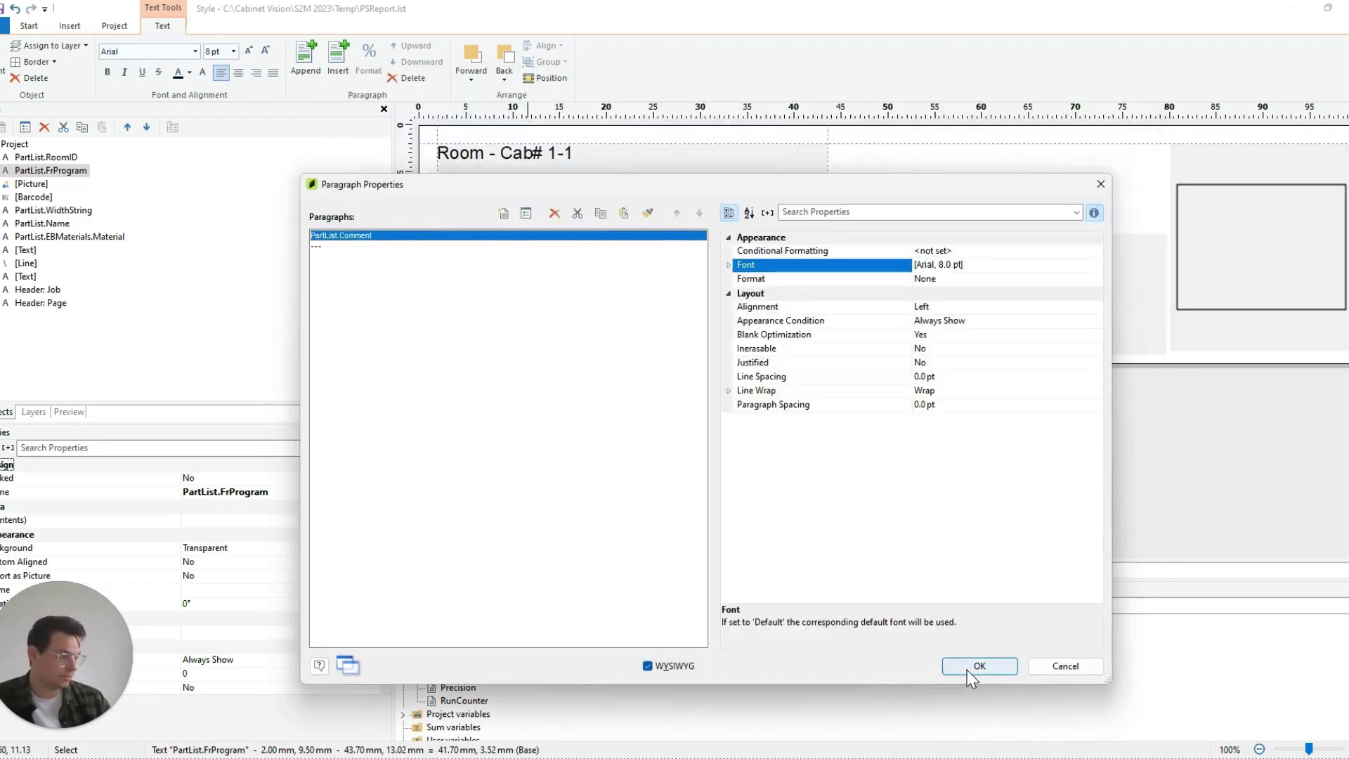
left_click(971, 667)
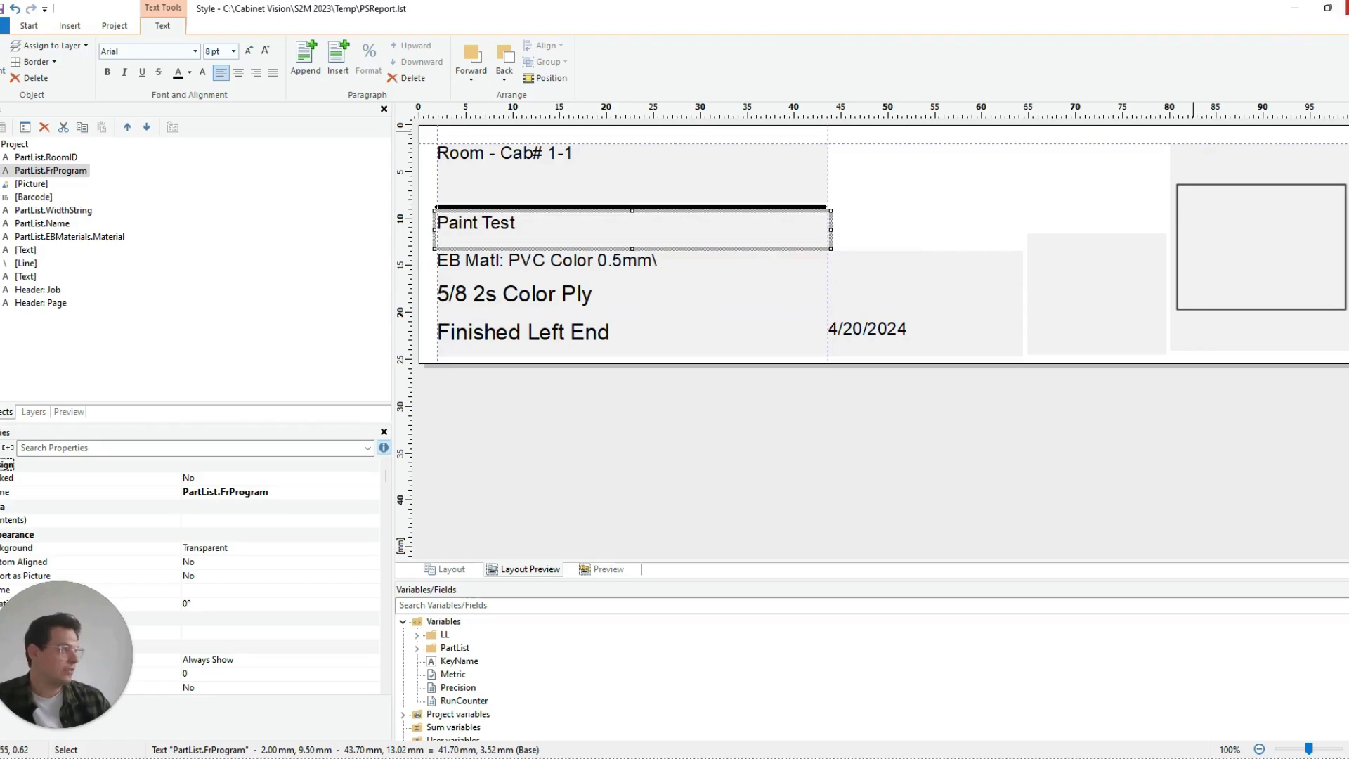
left_click(1344, 7)
Step: Preview the labels showing Paint Test on both finished ends, then return to the room elevation
left_click(28, 66)
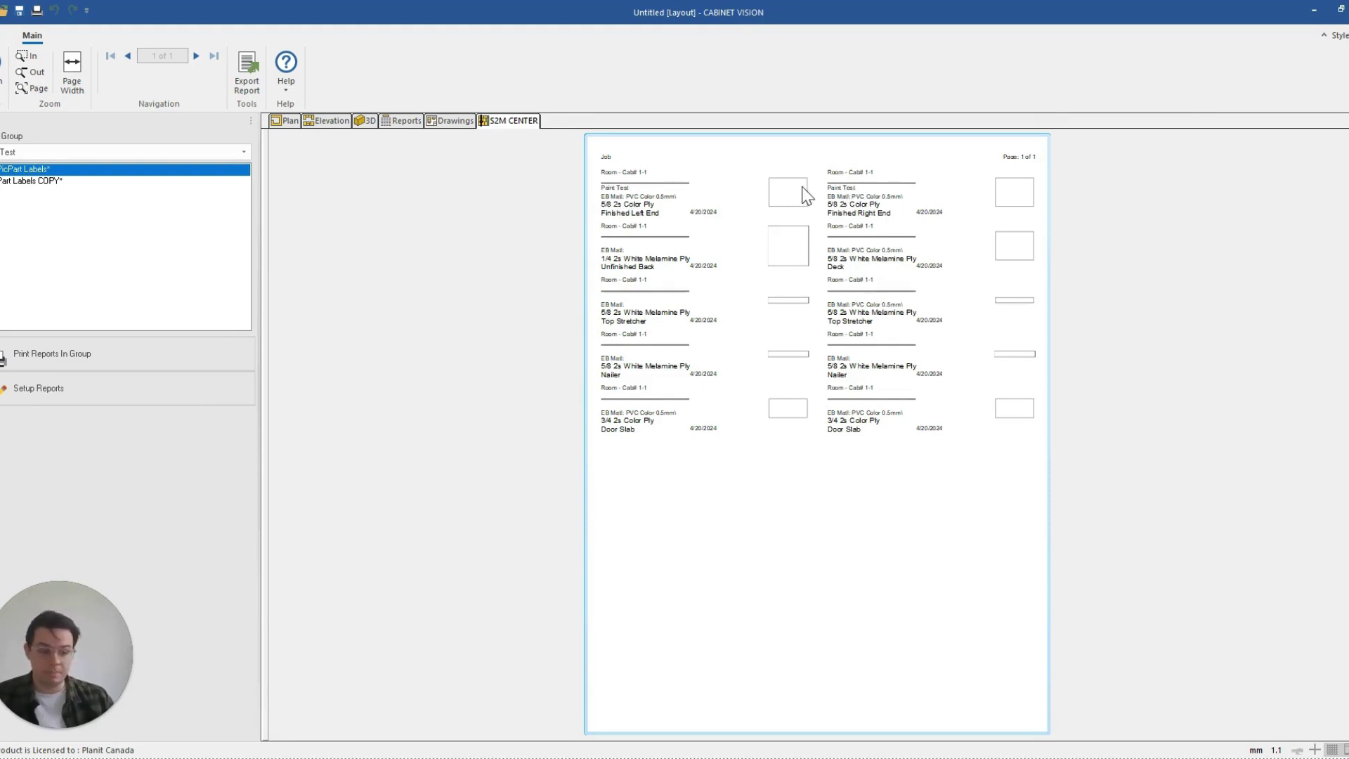
left_click(322, 123)
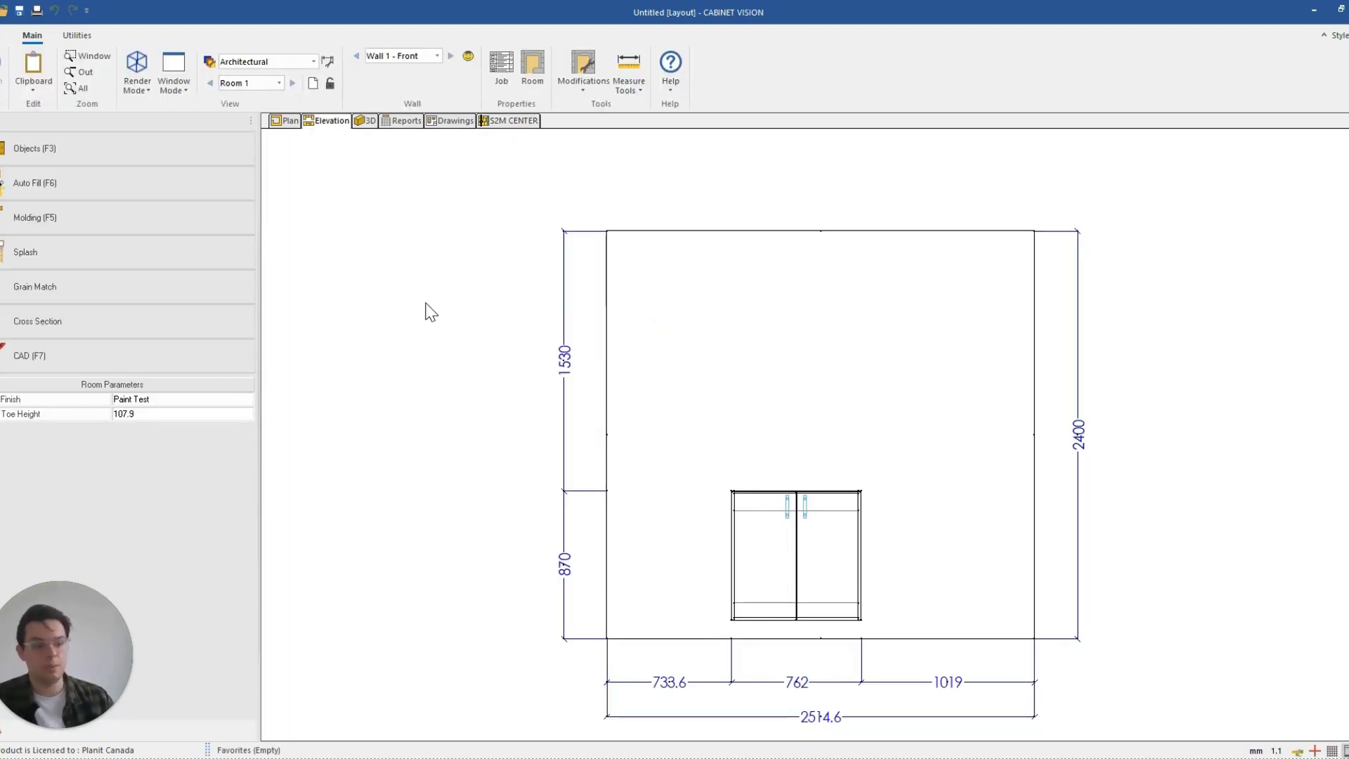
left_click(123, 400)
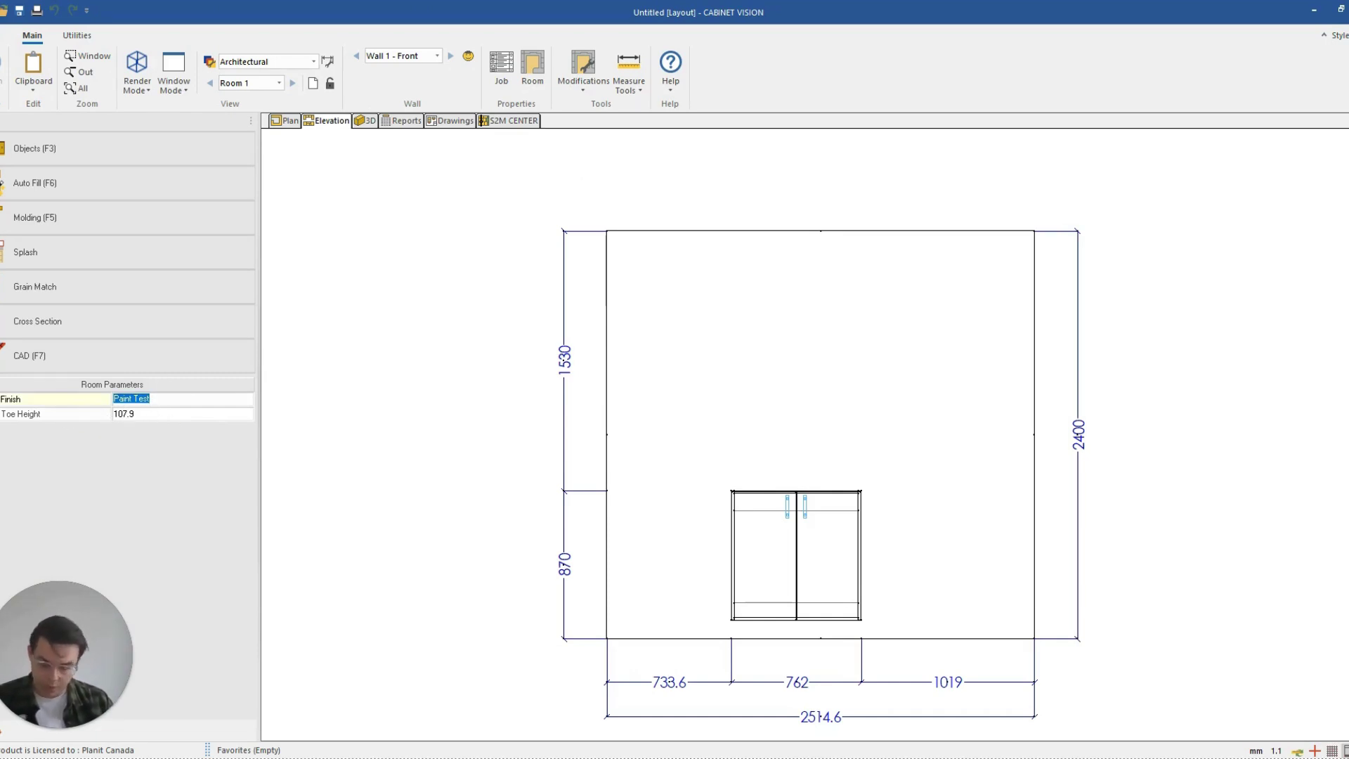
left_click(24, 398)
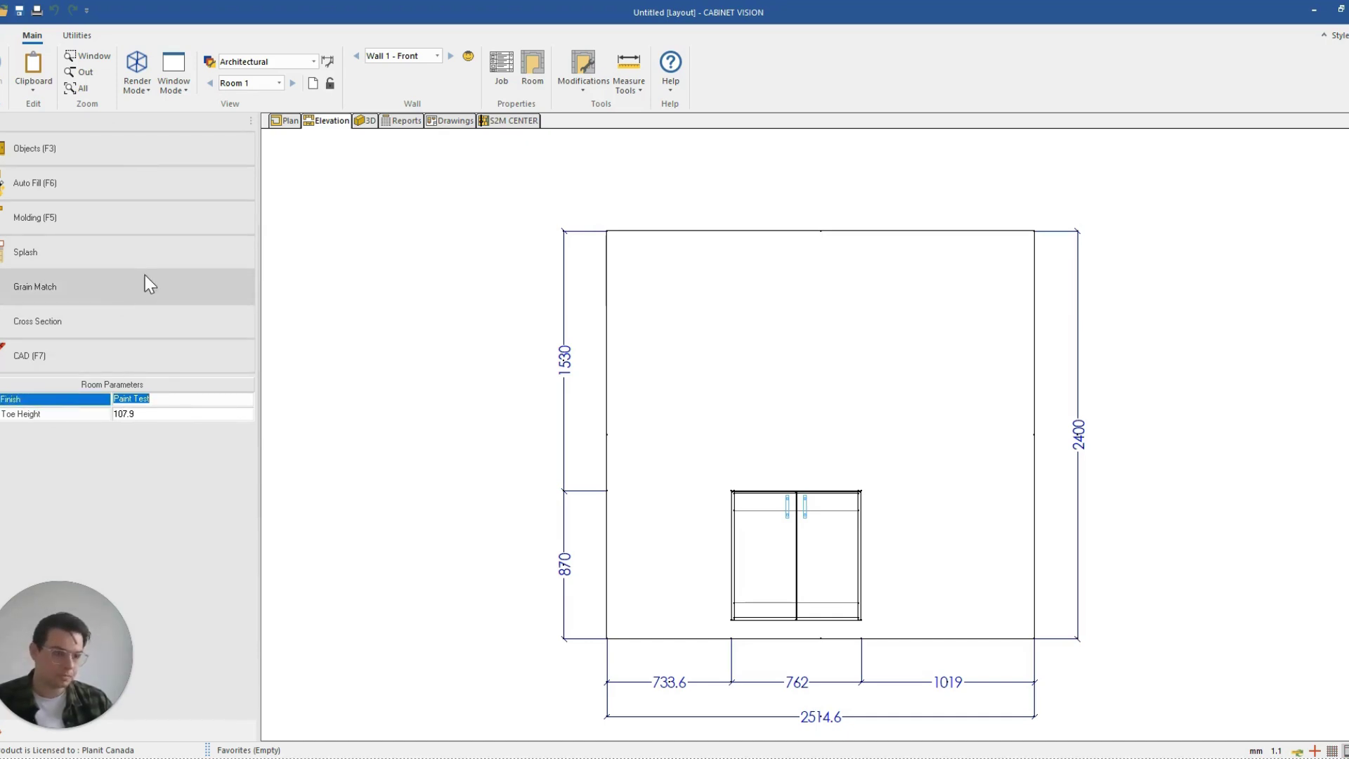
left_click(75, 38)
left_click(49, 87)
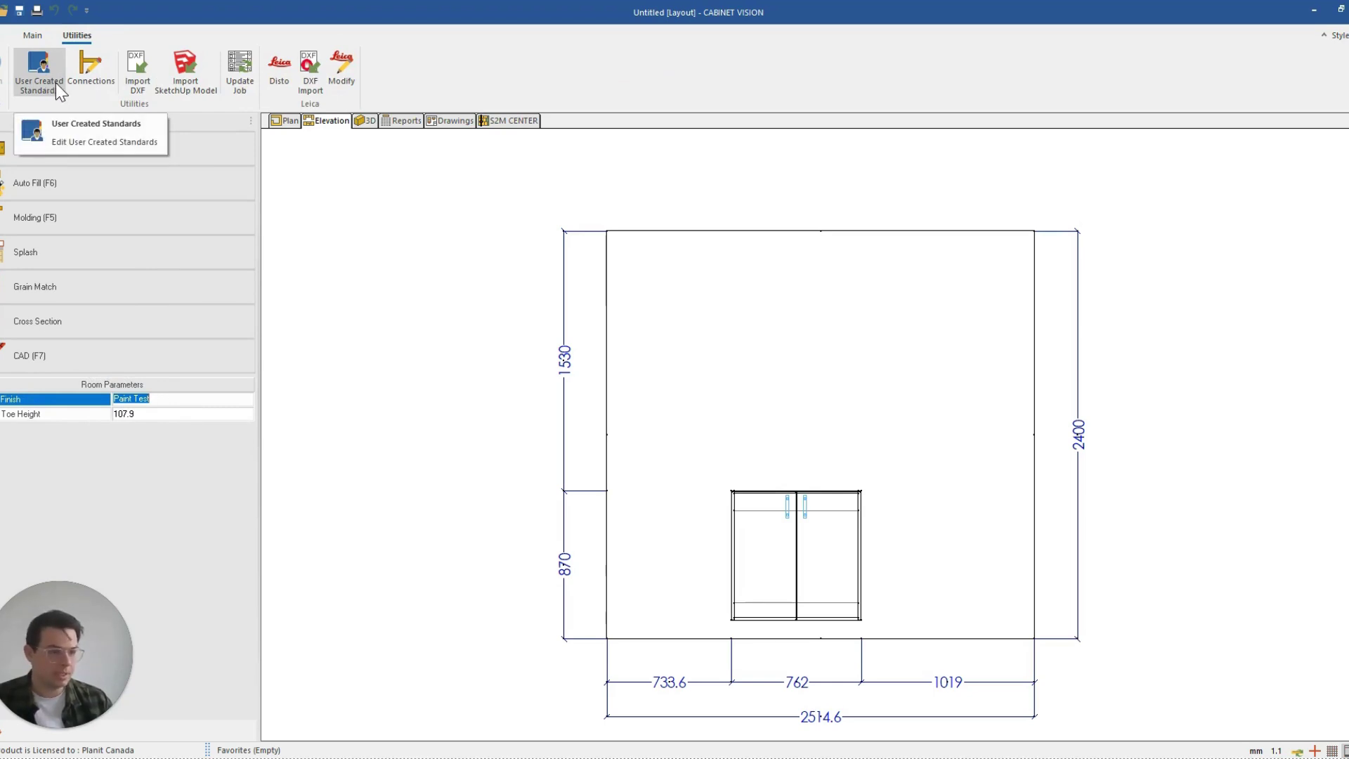
left_click(55, 84)
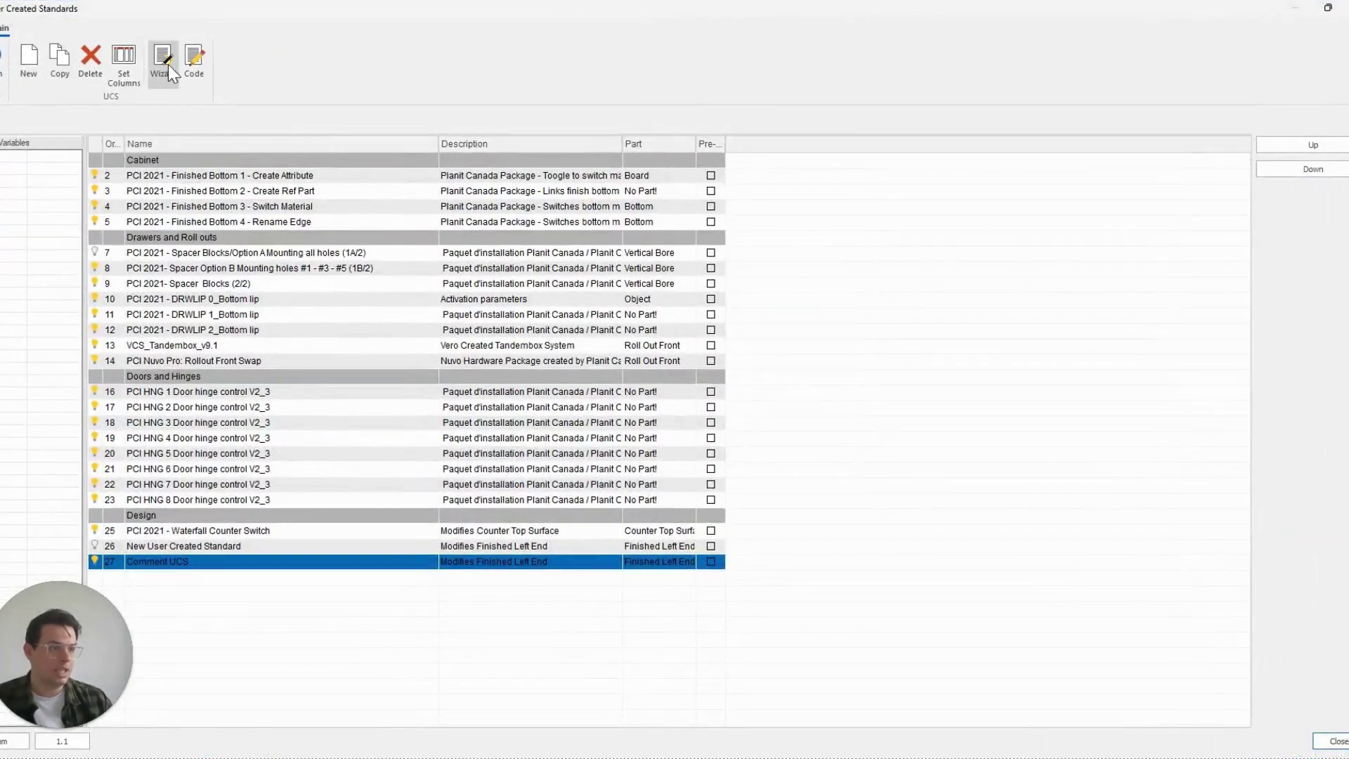
left_click(193, 64)
left_click_drag(59, 75, 92, 77)
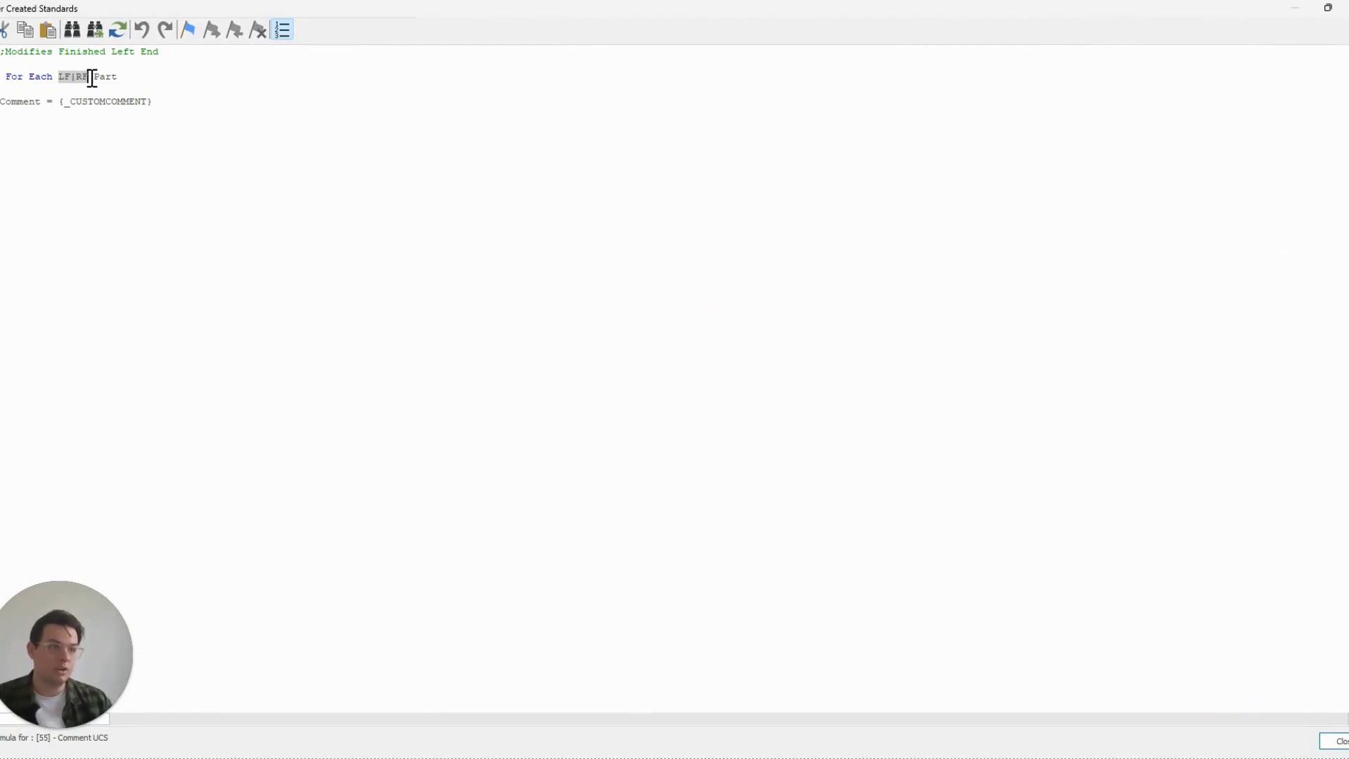
left_click(94, 77)
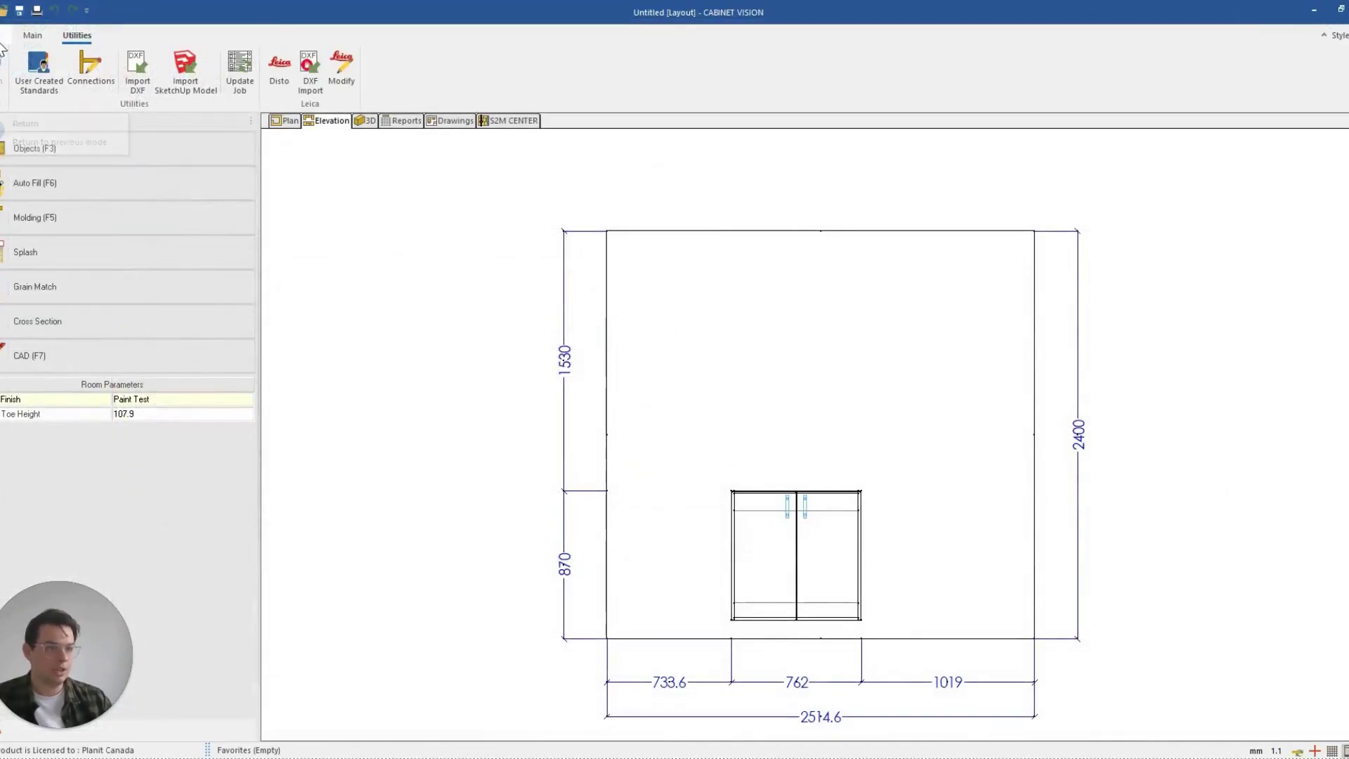
Step: Close the current job without saving changes
left_click(9, 35)
left_click(8, 126)
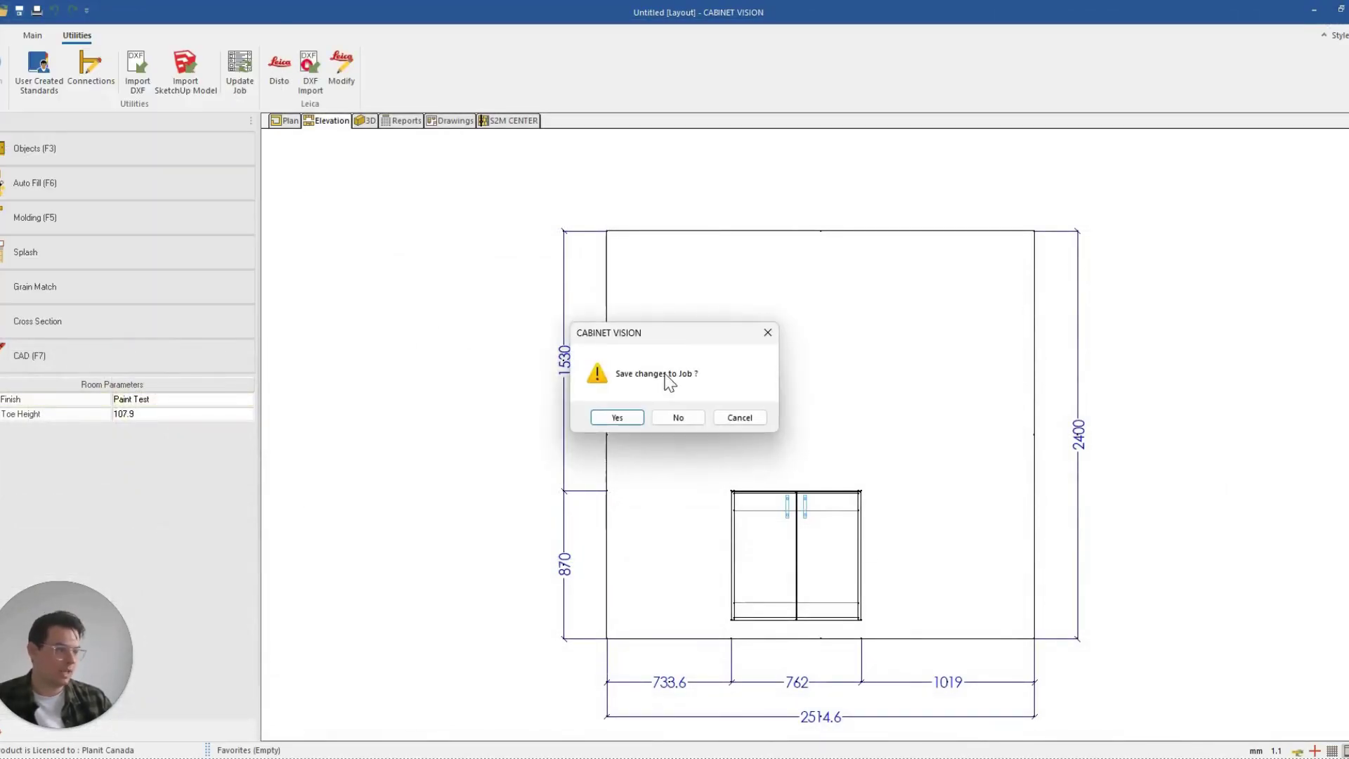
left_click(675, 417)
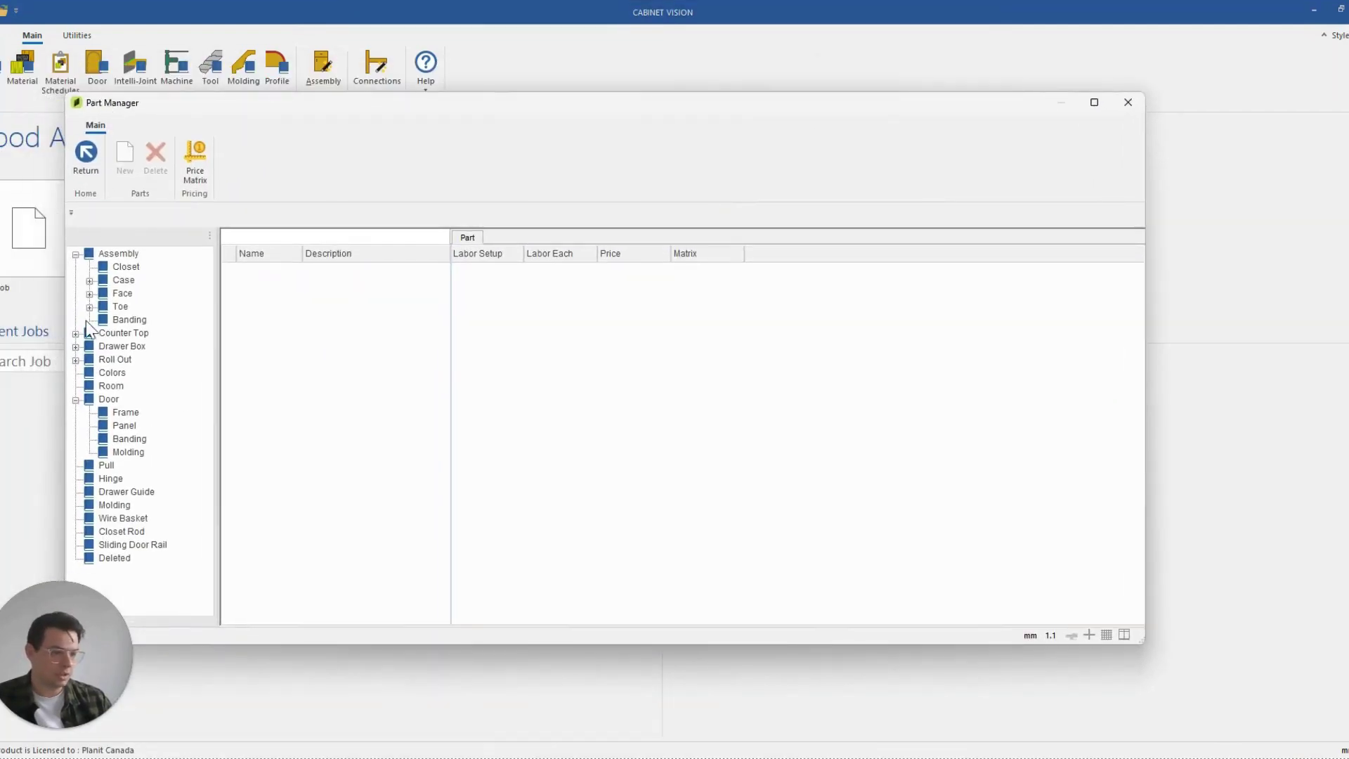
Step: Show the Assembly parts list in Part Manager and select the Finished Left End part
left_click(115, 255)
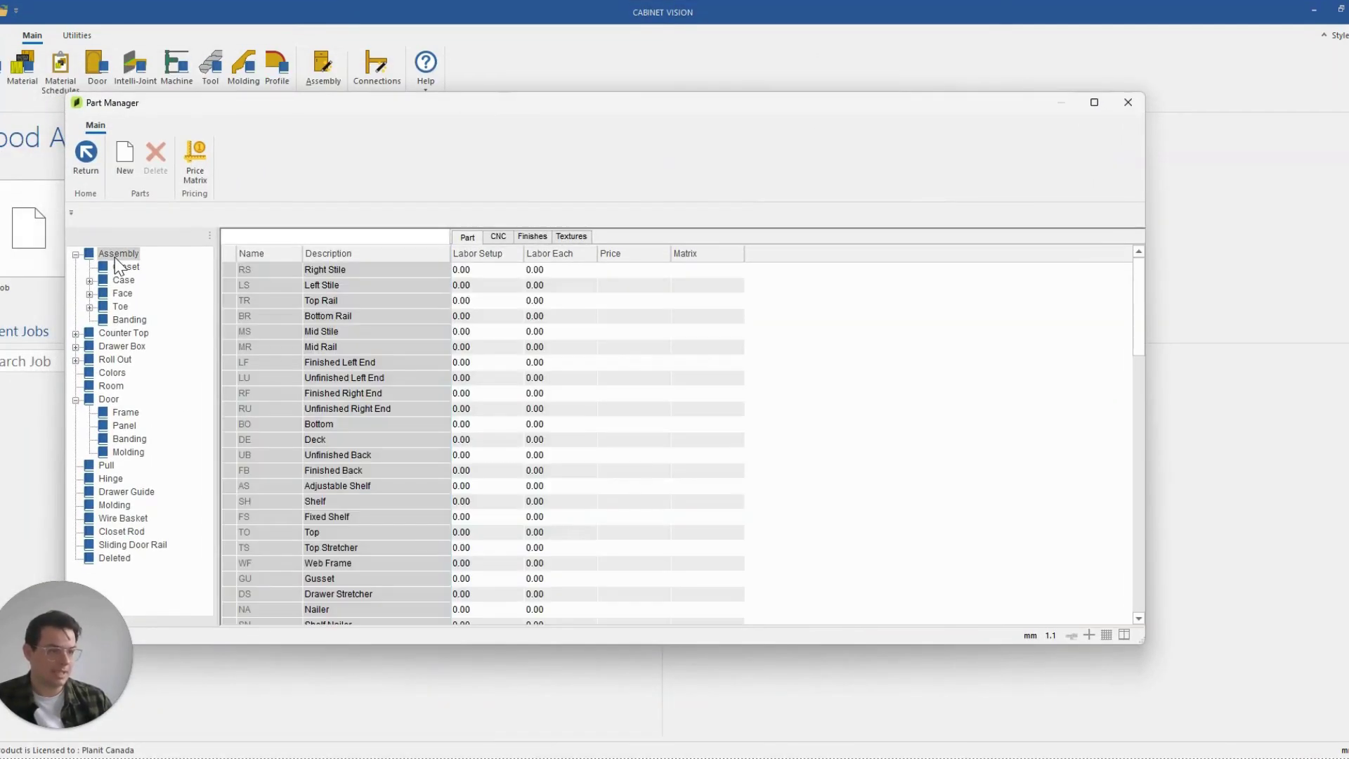
left_click(254, 272)
left_click(247, 287)
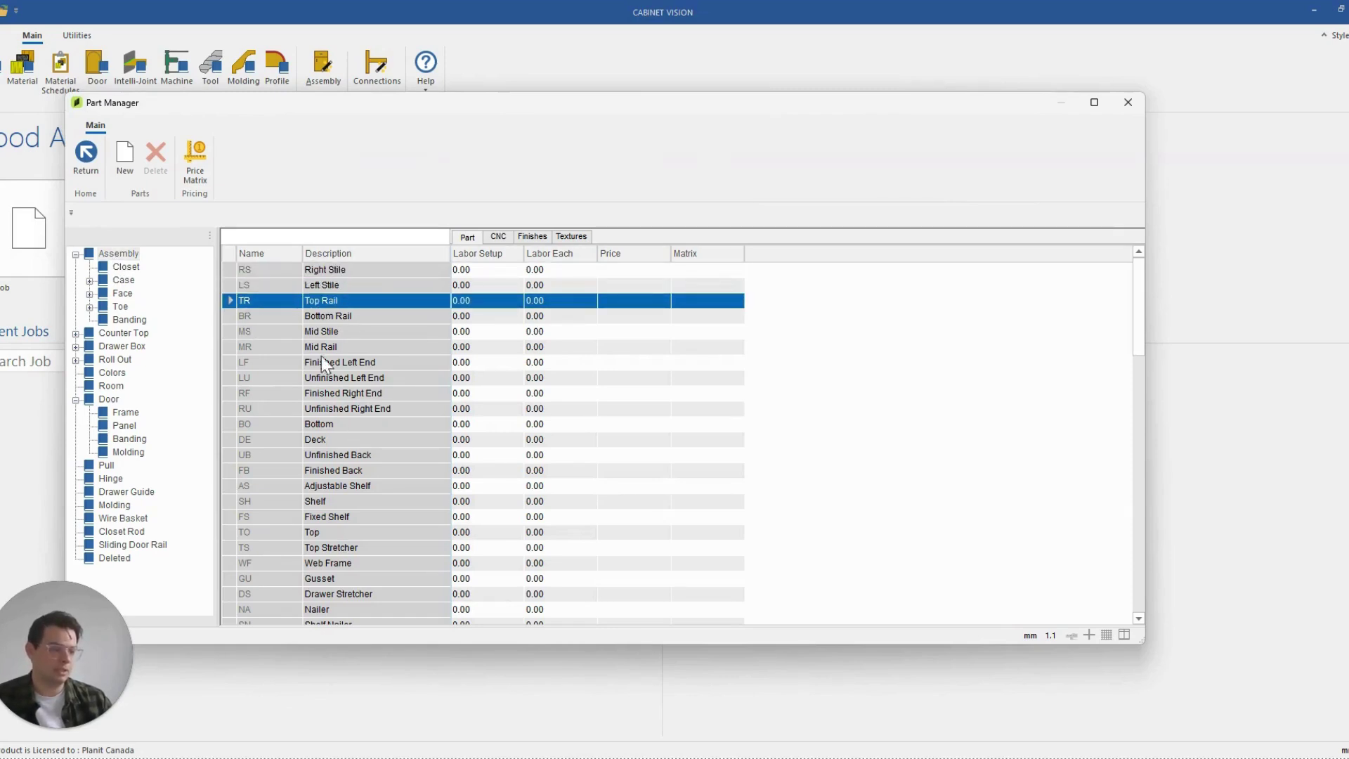
left_click(275, 365)
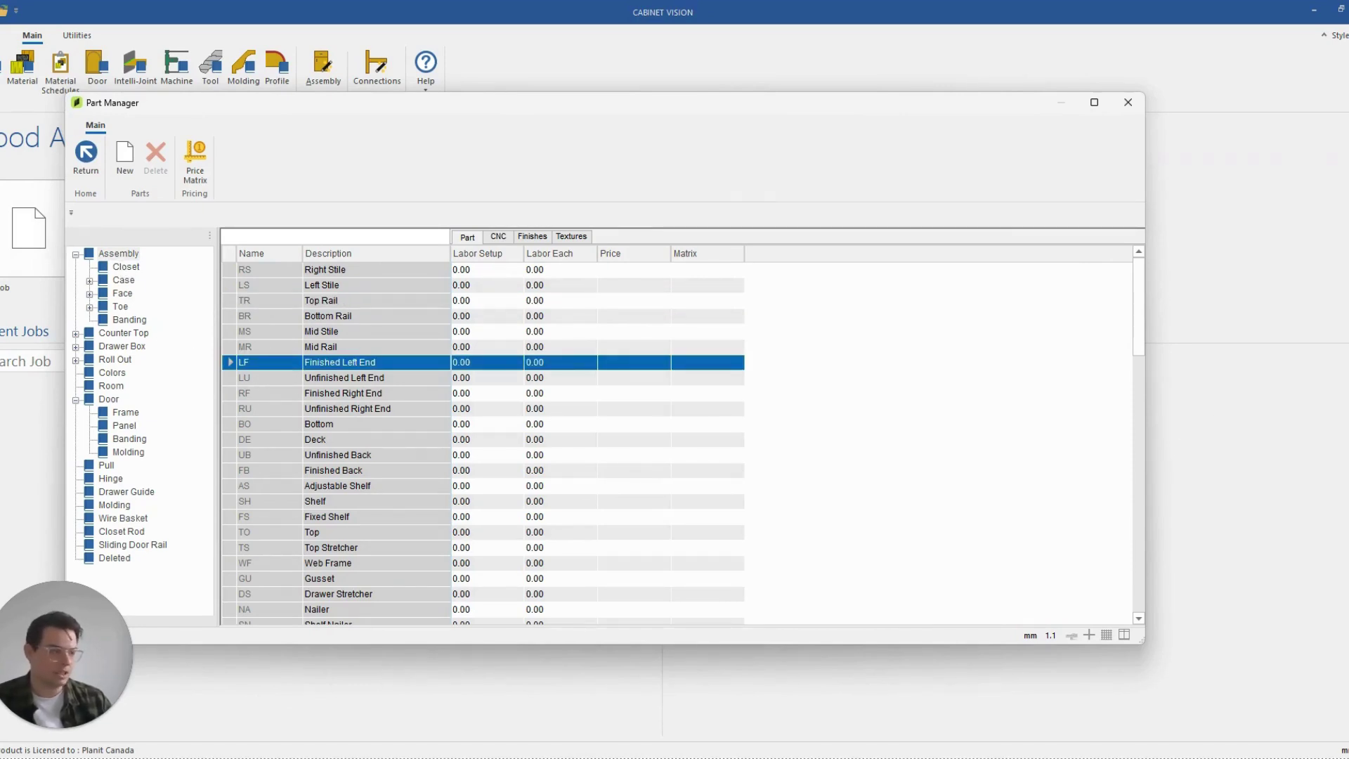
left_click(1307, 467)
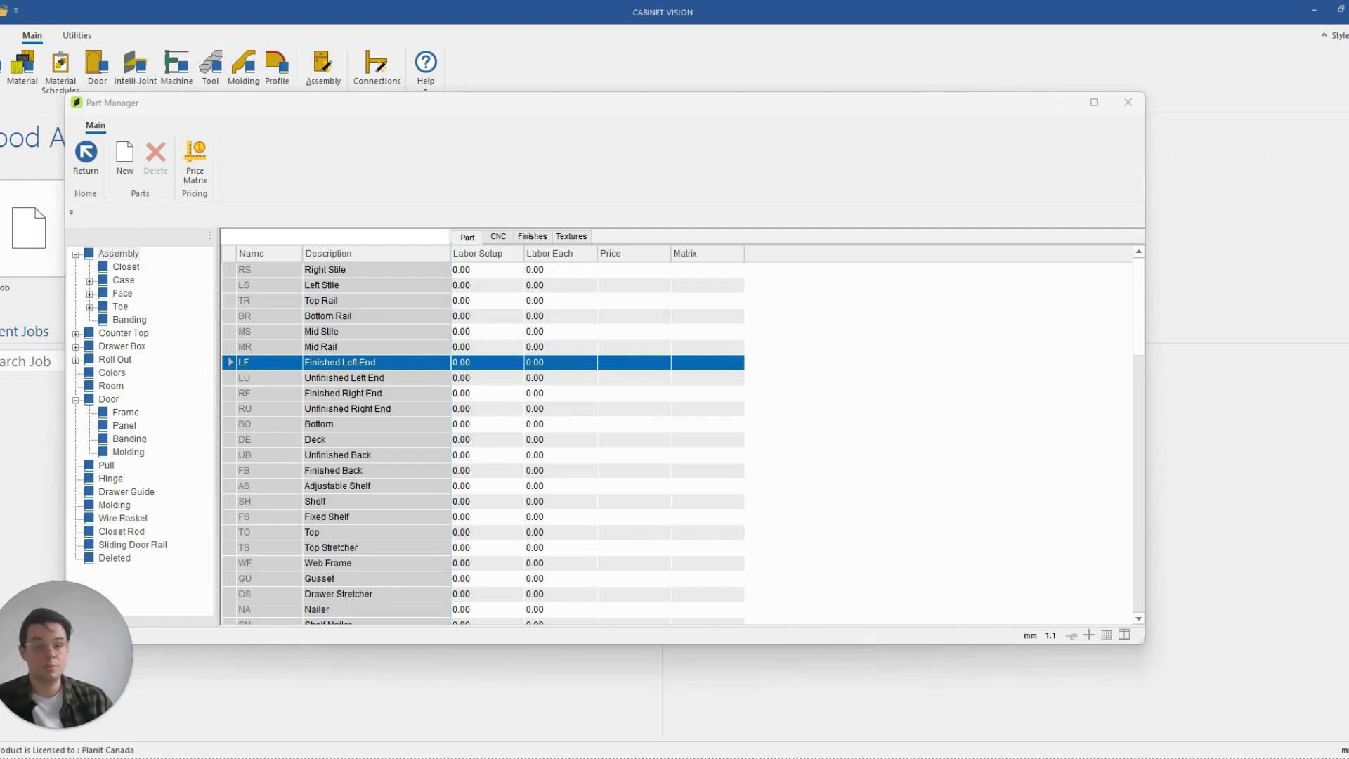